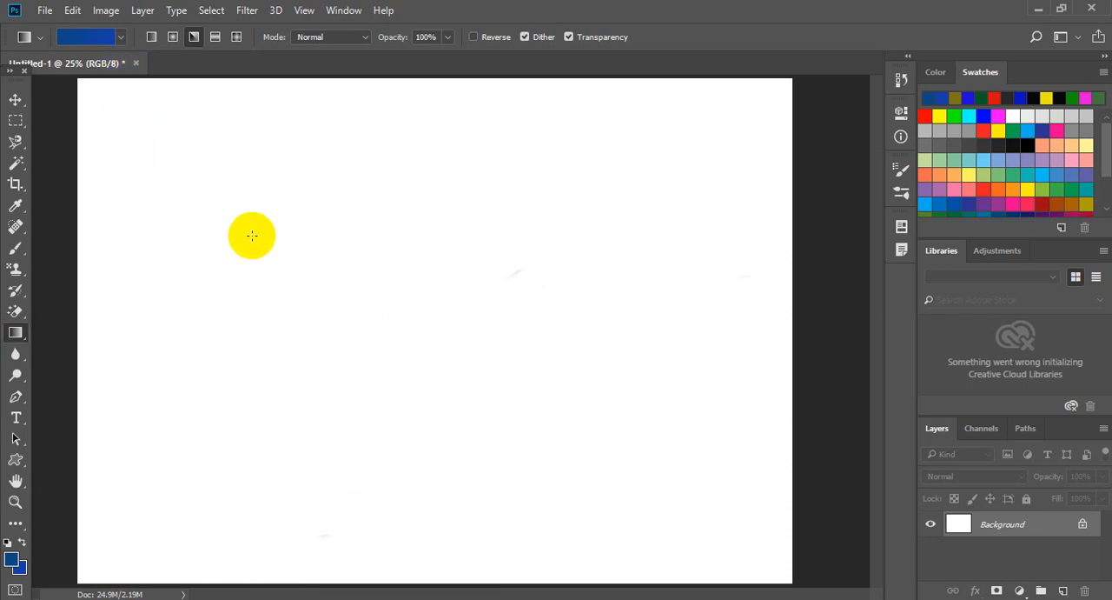
# Try the foreground-to-background preset as an angle gradient in two diagonal directions across the canvas, undoing each fill.
pyautogui.click(122, 40)
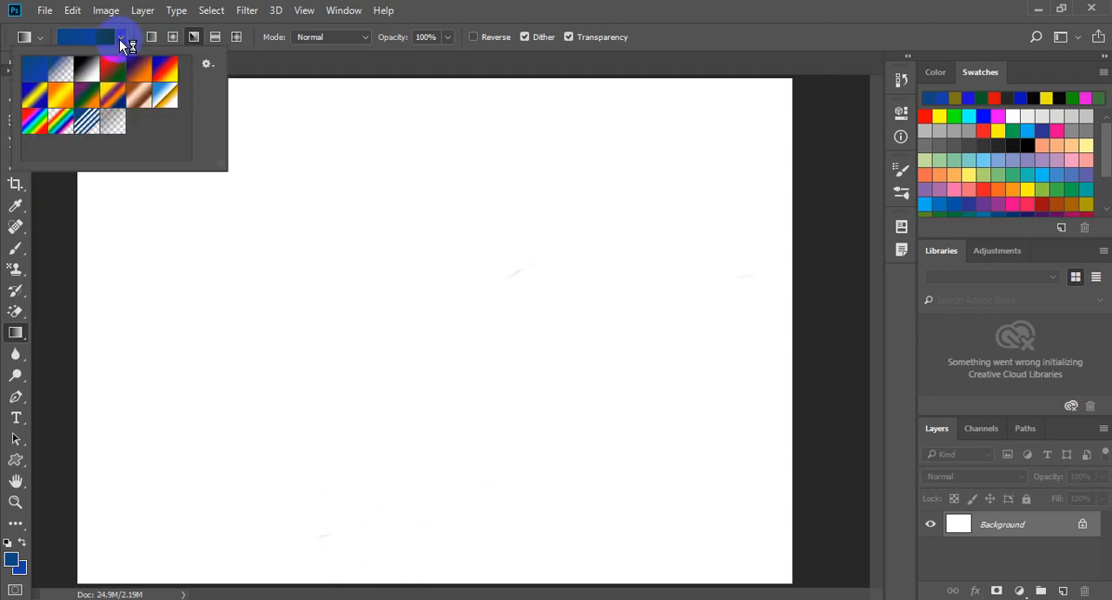
pyautogui.click(37, 72)
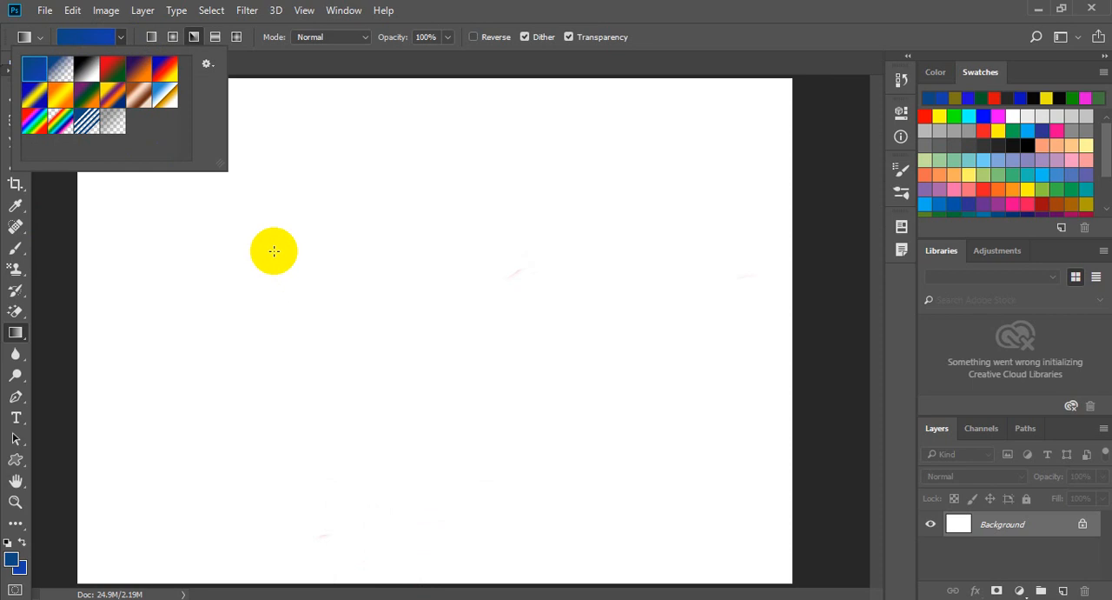
pyautogui.moveTo(252, 205); pyautogui.dragTo(656, 455)
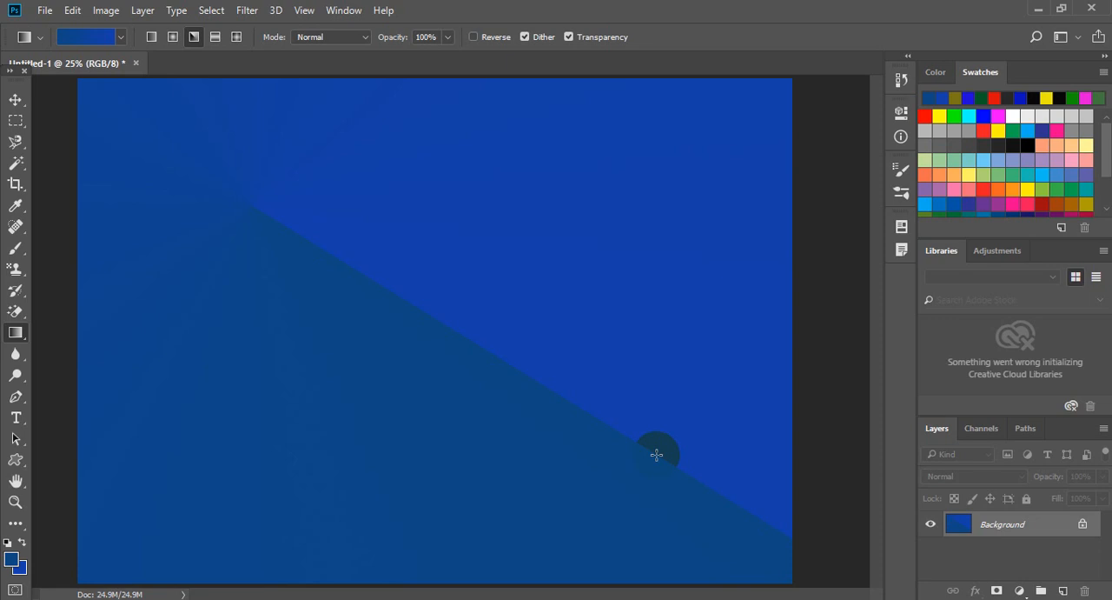
pyautogui.hotkey('ctrl', 'z')
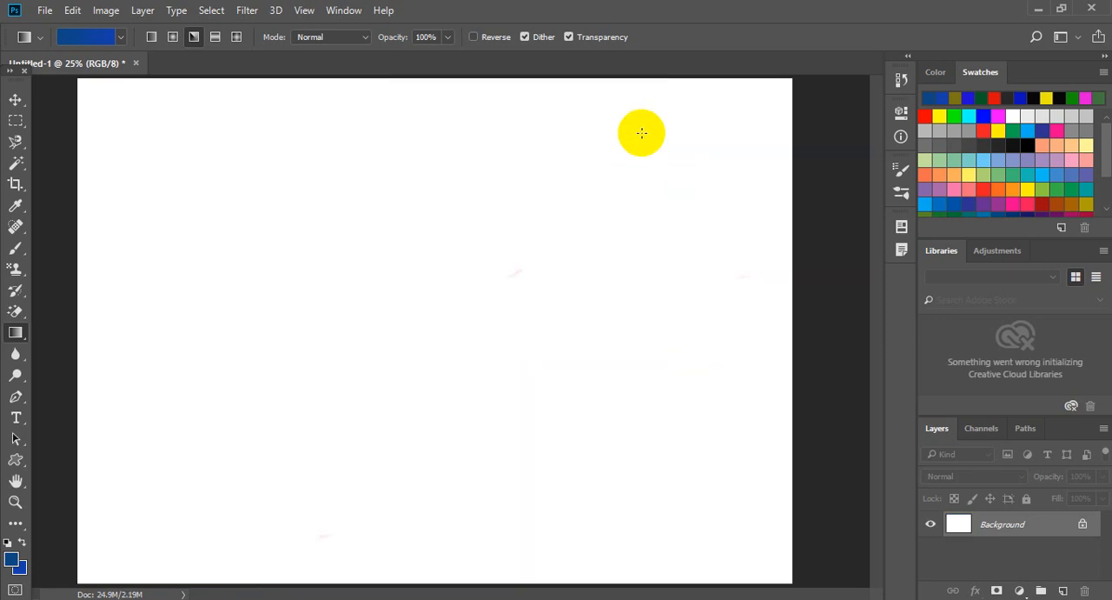
pyautogui.moveTo(665, 80); pyautogui.dragTo(71, 584)
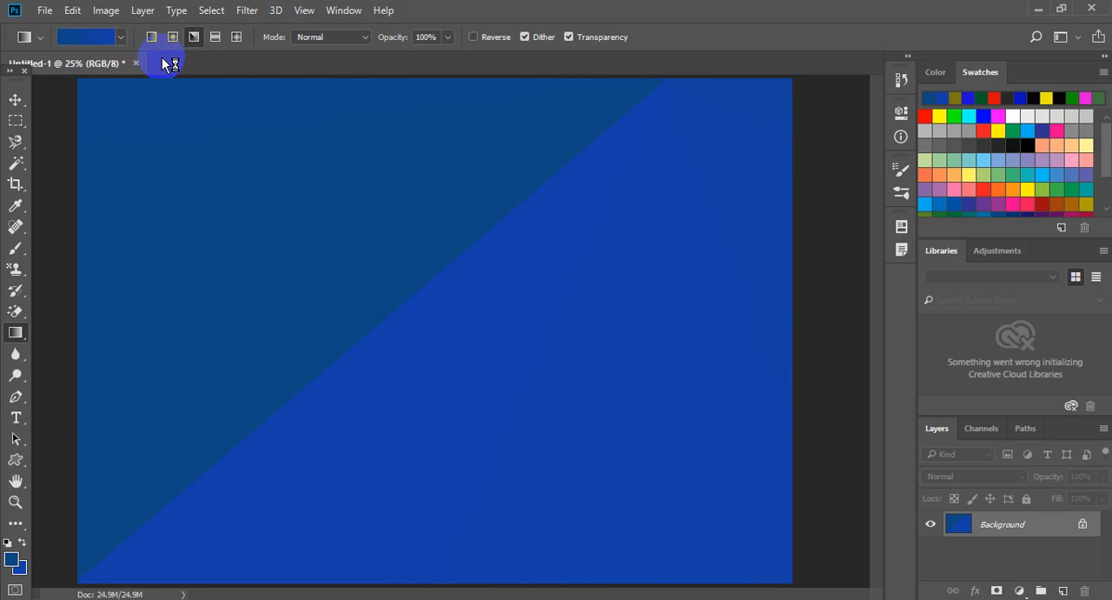
pyautogui.hotkey('ctrl', 'z')
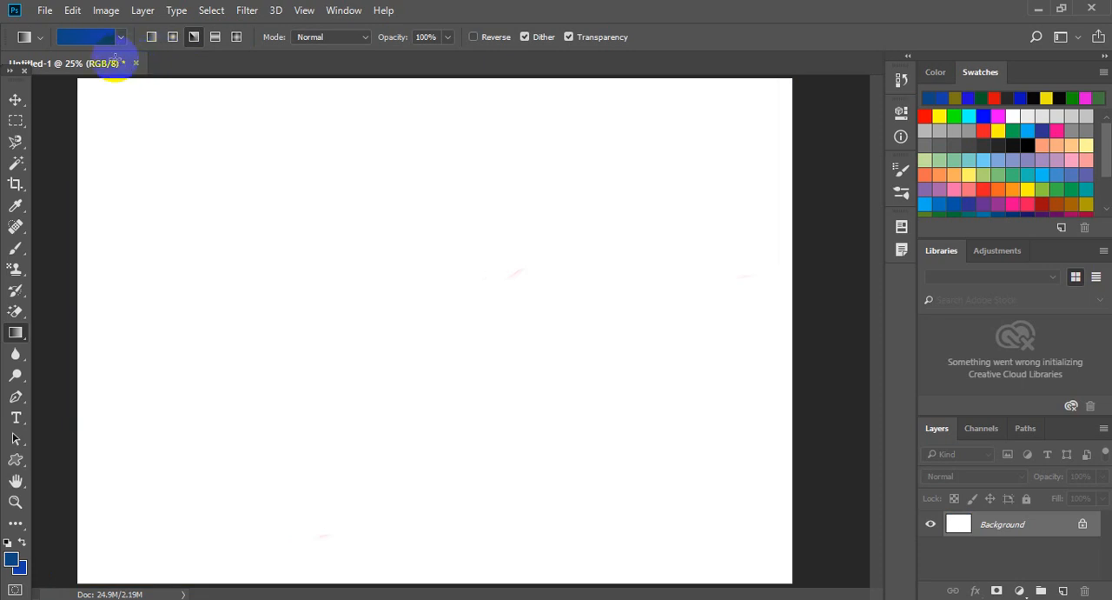
# Set the foreground color to bright red.
pyautogui.click(11, 560)
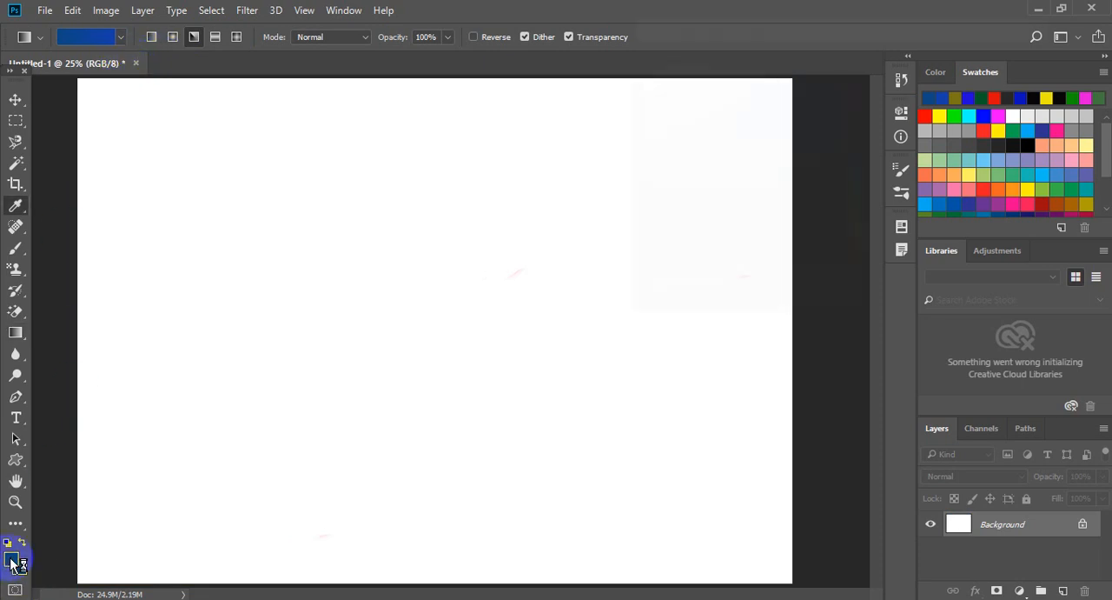
pyautogui.moveTo(695, 233); pyautogui.dragTo(771, 201)
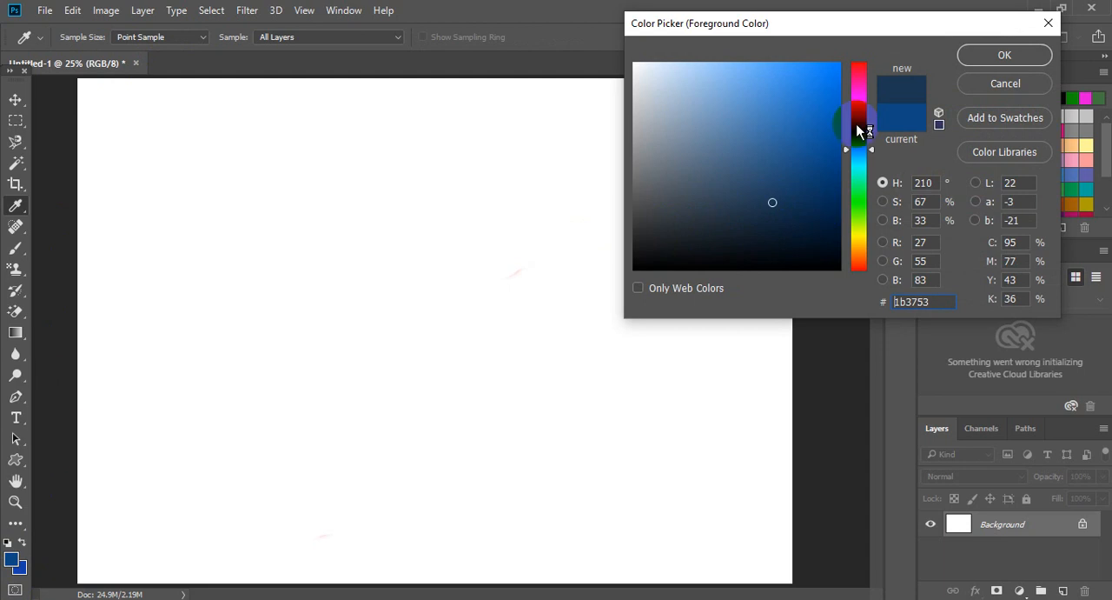
pyautogui.click(858, 68)
pyautogui.click(828, 74)
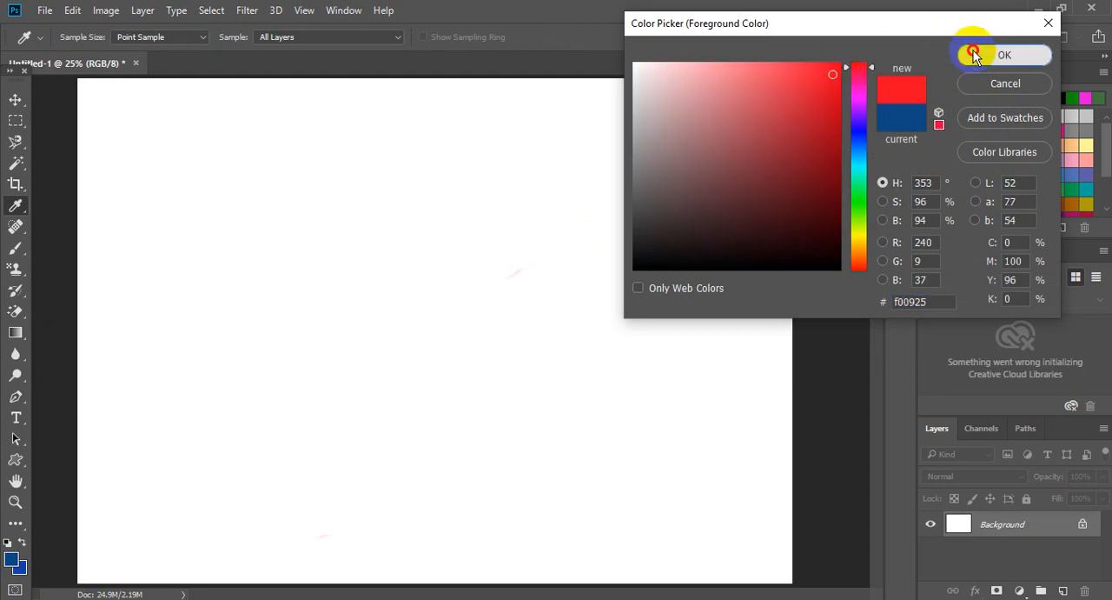
pyautogui.click(1004, 54)
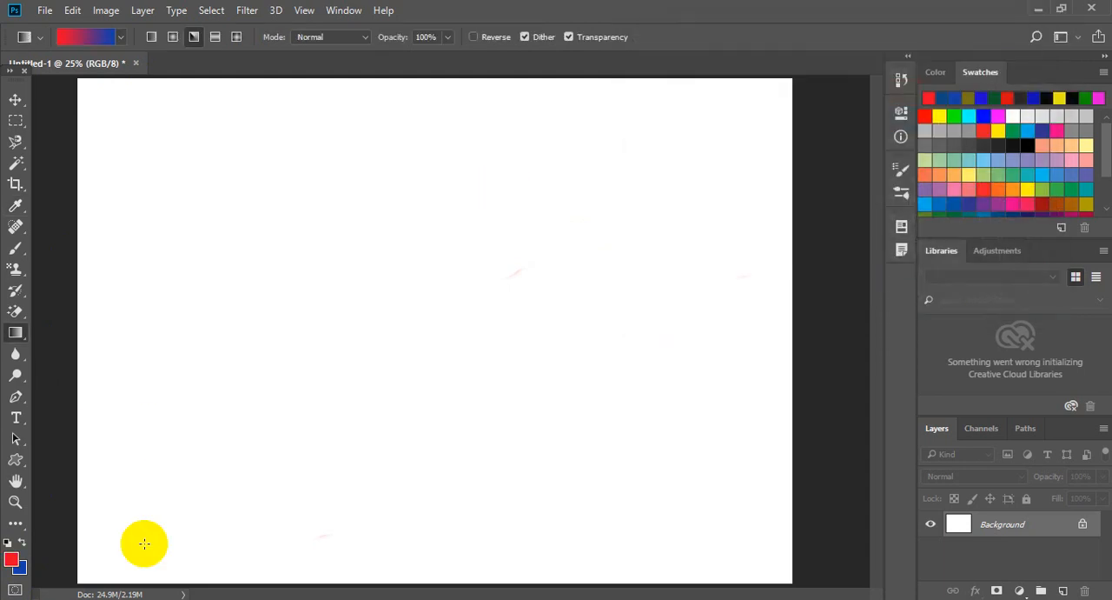
# Set the background color to yellow and return to the Gradient tool.
pyautogui.click(19, 568)
pyautogui.moveTo(859, 229); pyautogui.dragTo(857, 237)
pyautogui.click(777, 84)
pyautogui.click(1001, 52)
pyautogui.press('g')
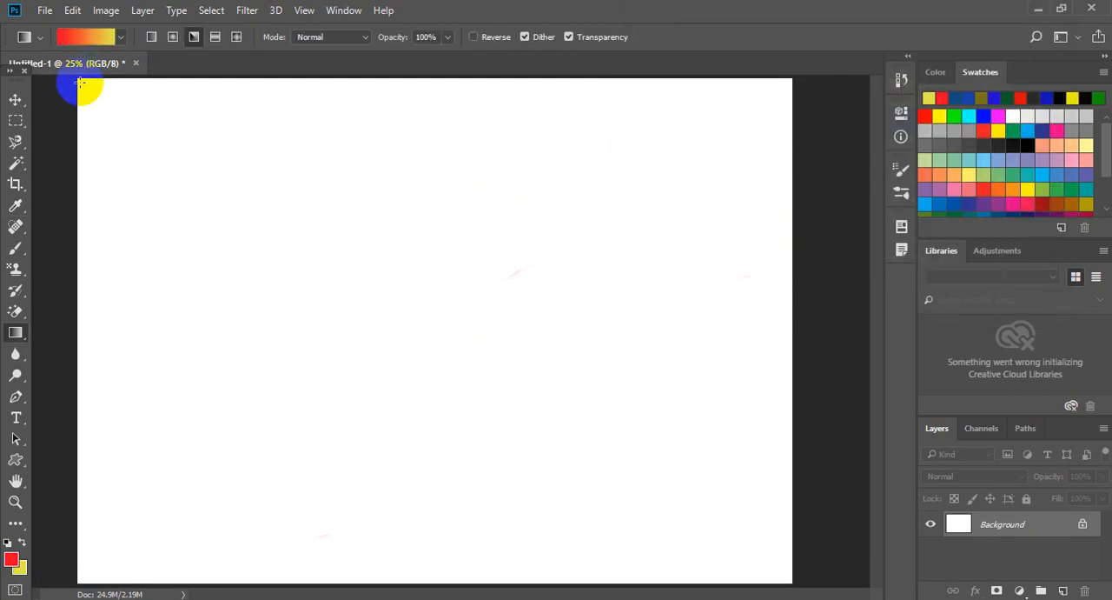
# Try a red-to-yellow angle gradient from the canvas's upper-left corner to its lower-right corner and undo it.
pyautogui.moveTo(80, 83); pyautogui.dragTo(789, 578)
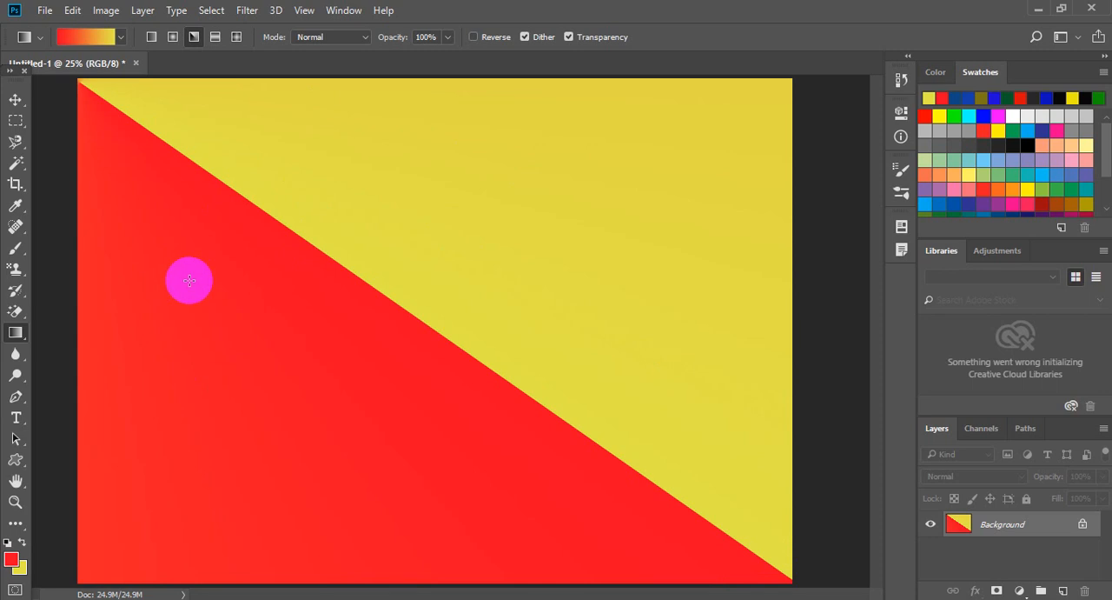
pyautogui.hotkey('ctrl', 'z')
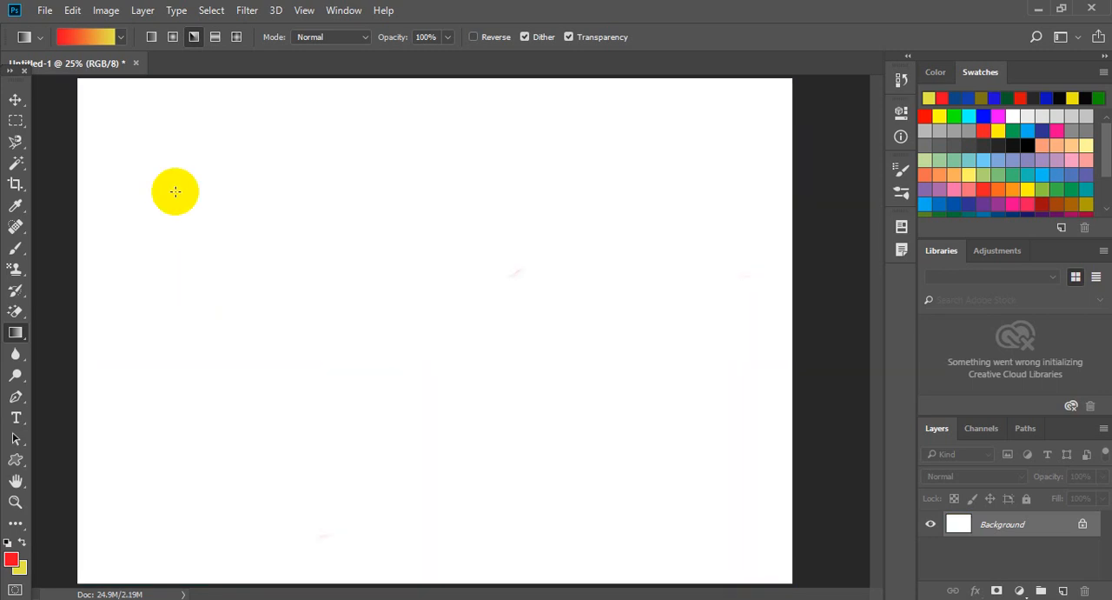
# Choose the blue-red-yellow gradient preset and try it as an angle gradient in two diagonal directions, undoing each fill.
pyautogui.click(121, 38)
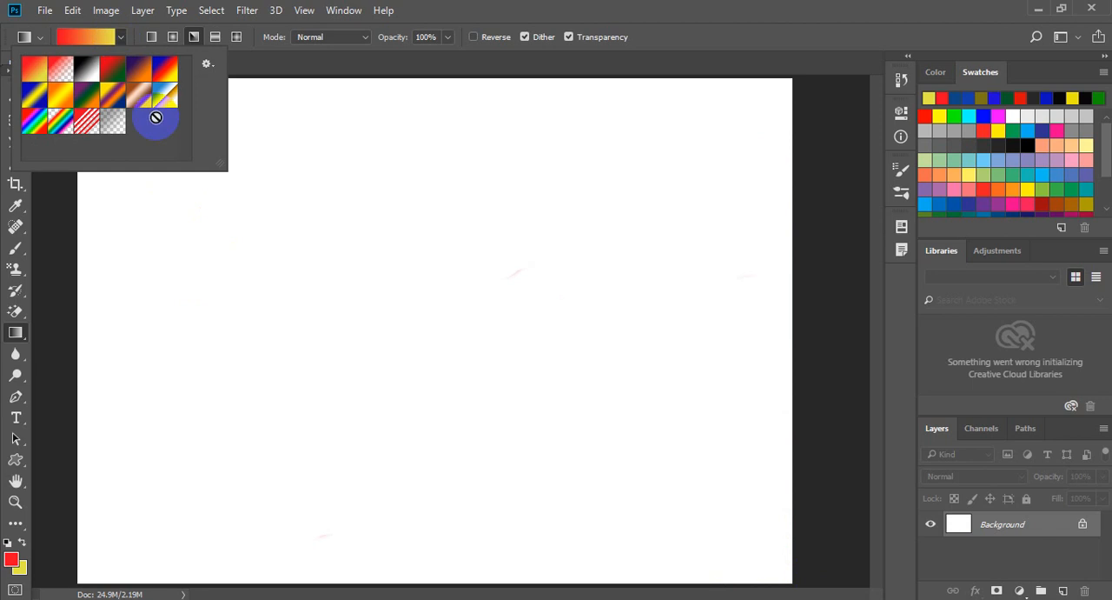
pyautogui.click(166, 69)
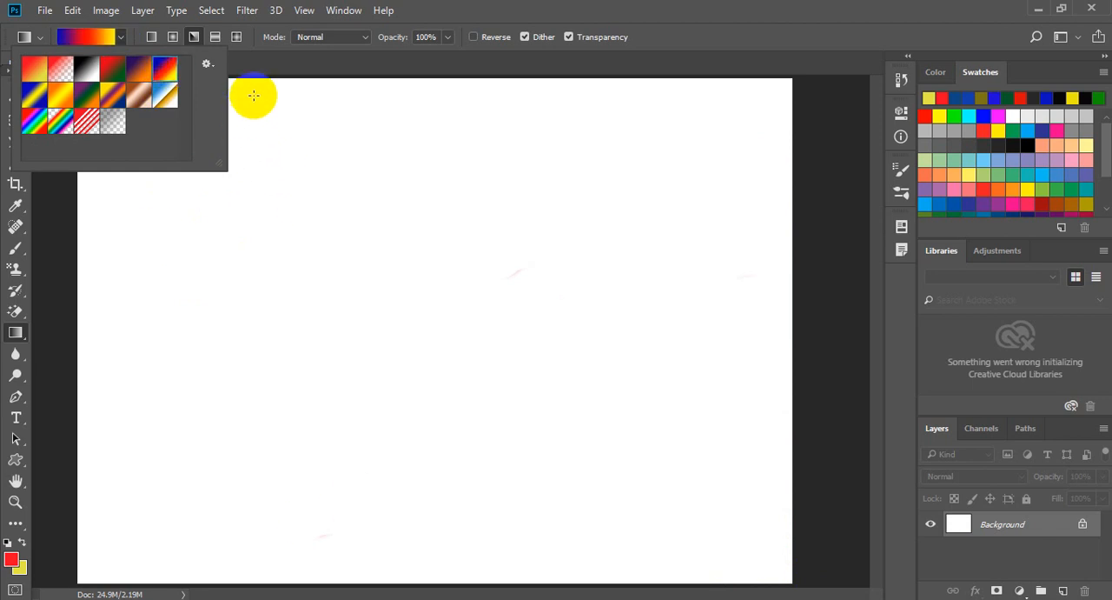
pyautogui.moveTo(258, 94); pyautogui.dragTo(755, 544)
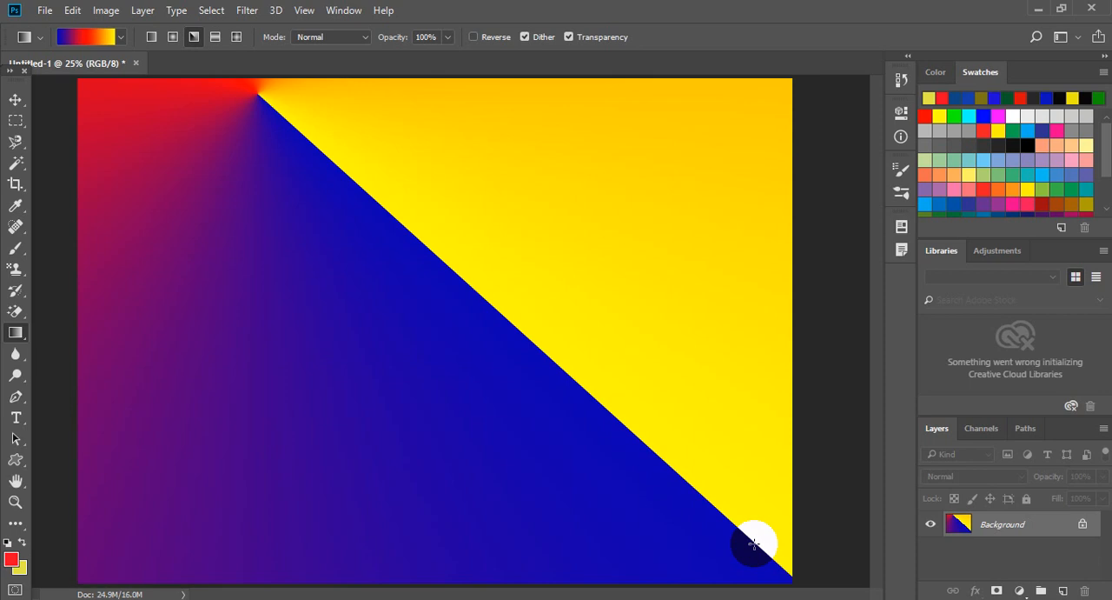
pyautogui.hotkey('ctrl', 'z')
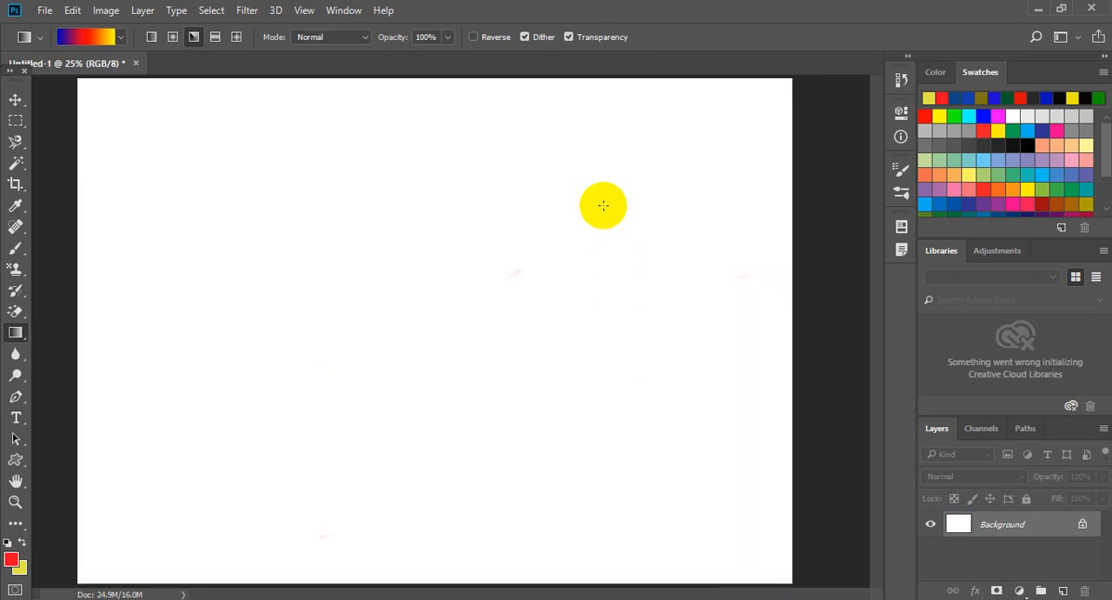
pyautogui.moveTo(604, 201); pyautogui.dragTo(240, 458)
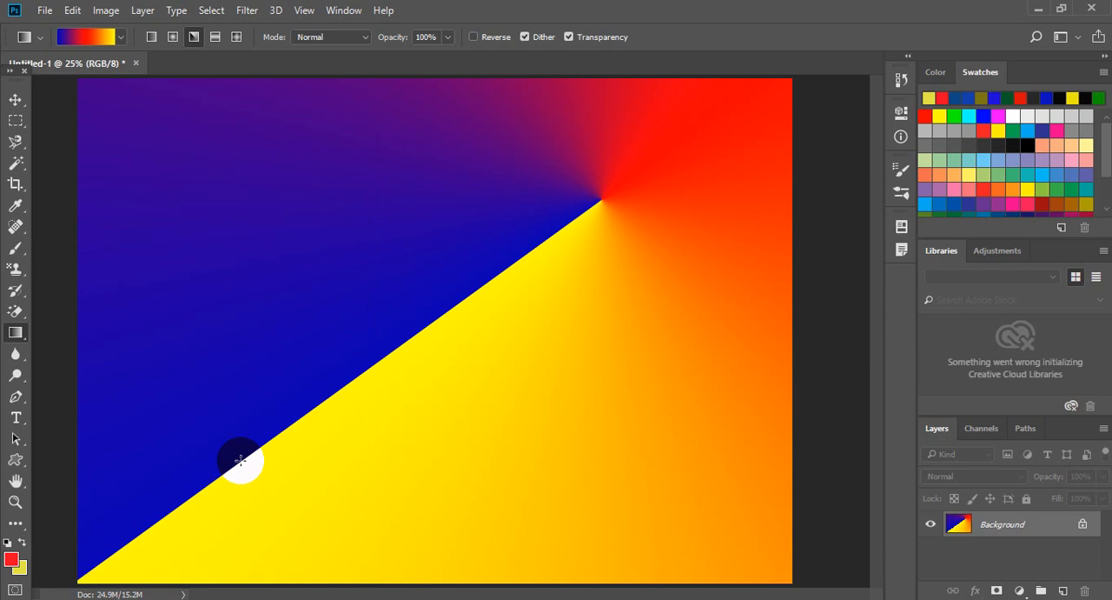
pyautogui.hotkey('ctrl', 'z')
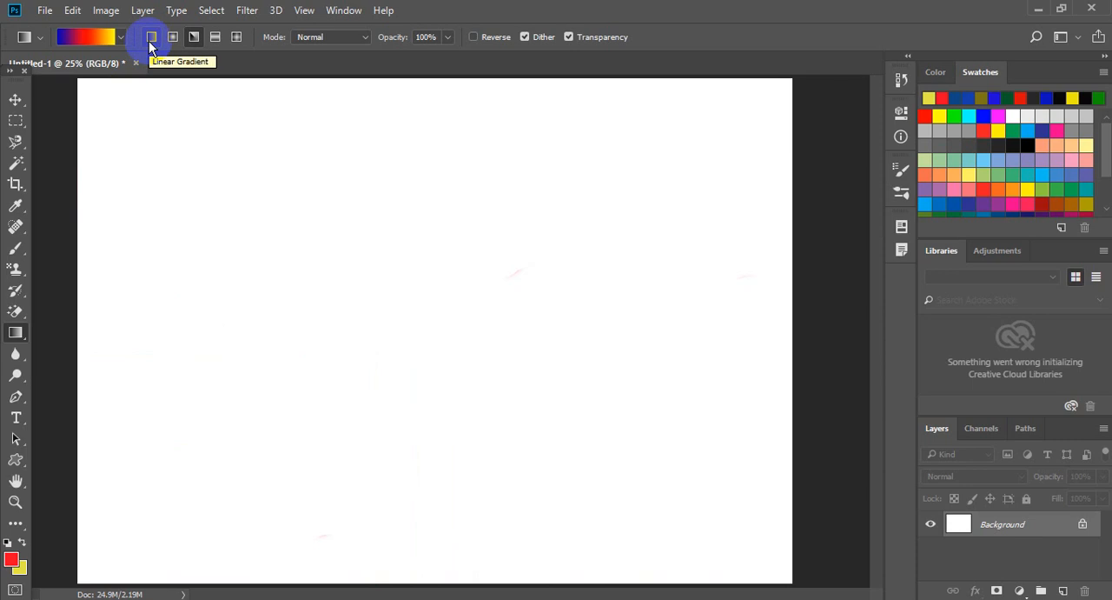
# Fill the canvas with a blue-red-yellow linear gradient, first diagonally corner to corner, and again with a short, steep downward gradient.
pyautogui.click(150, 40)
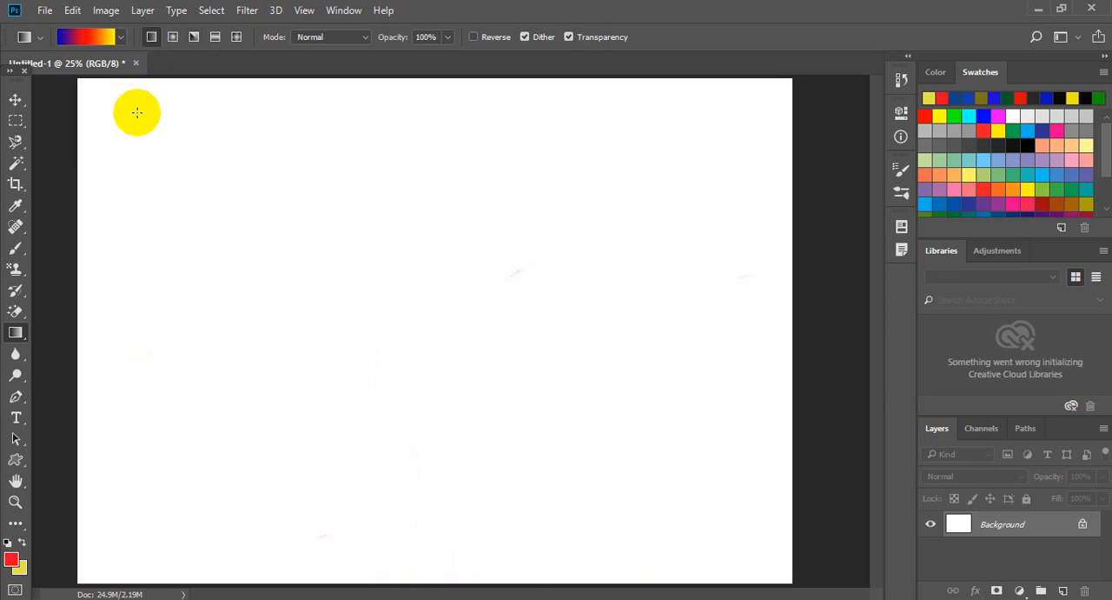
pyautogui.moveTo(115, 115); pyautogui.dragTo(801, 566)
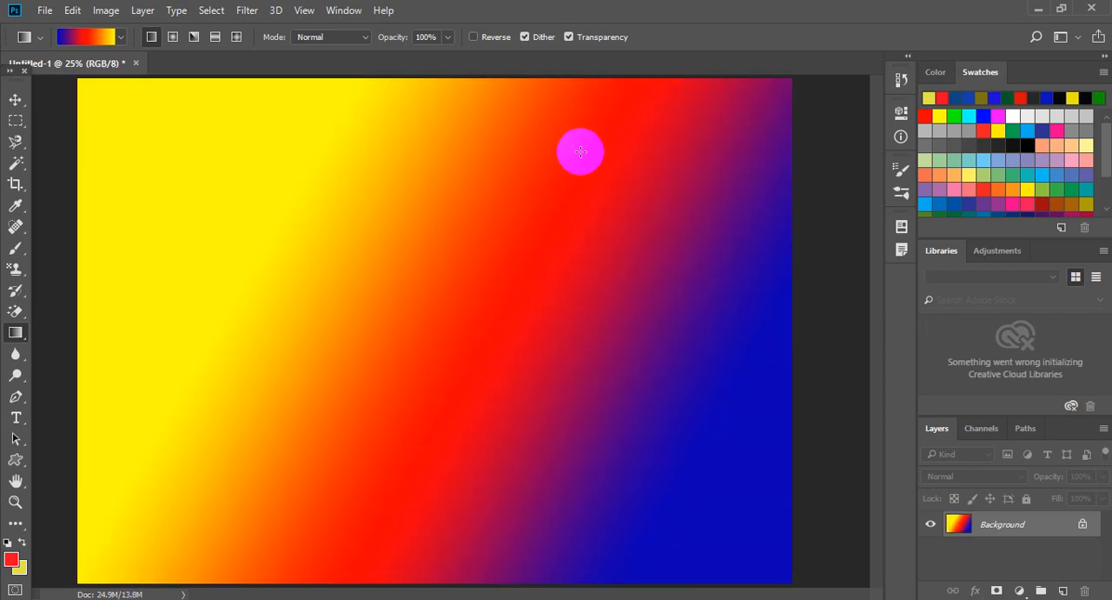
pyautogui.moveTo(591, 114); pyautogui.dragTo(643, 320)
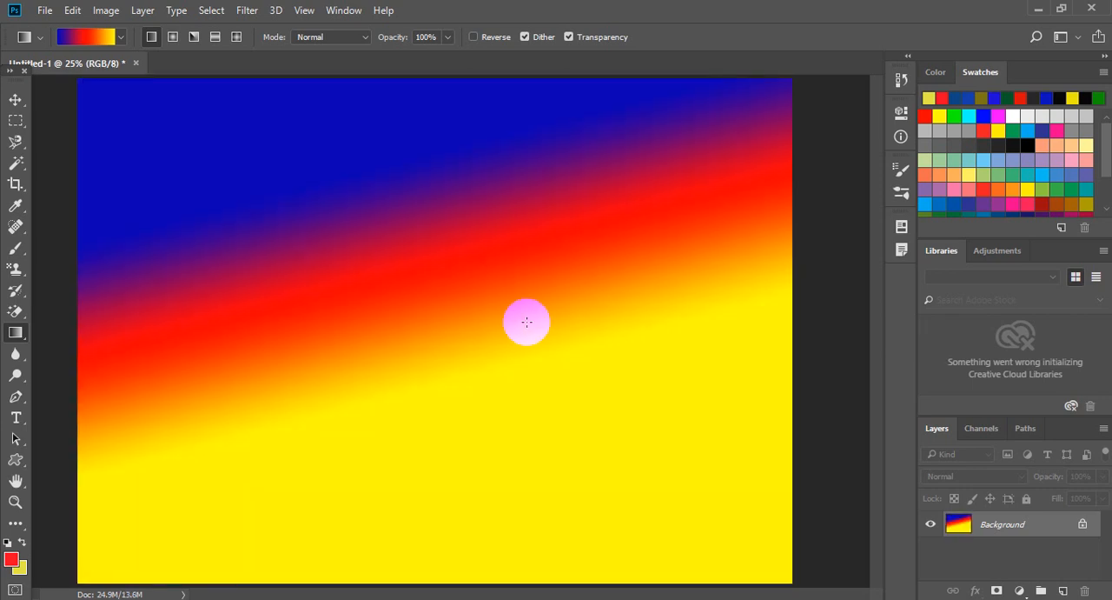
# Fill the canvas with a blue-red-yellow radial gradient centered near the upper-left corner, and again with a smaller one at the upper right.
pyautogui.click(175, 37)
pyautogui.moveTo(165, 130); pyautogui.dragTo(636, 484)
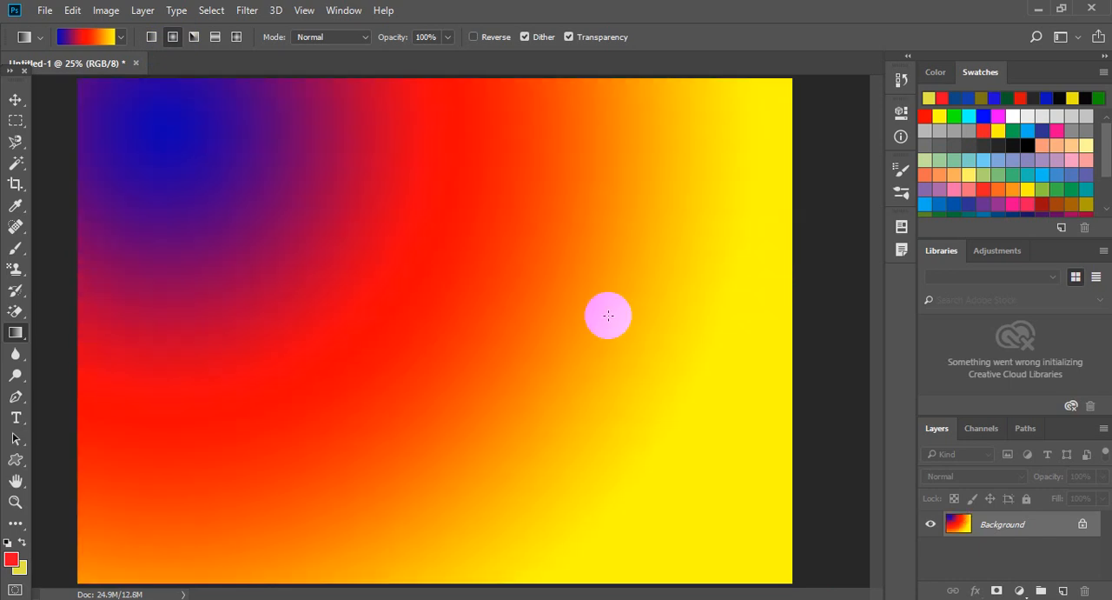
pyautogui.moveTo(669, 216); pyautogui.dragTo(460, 388)
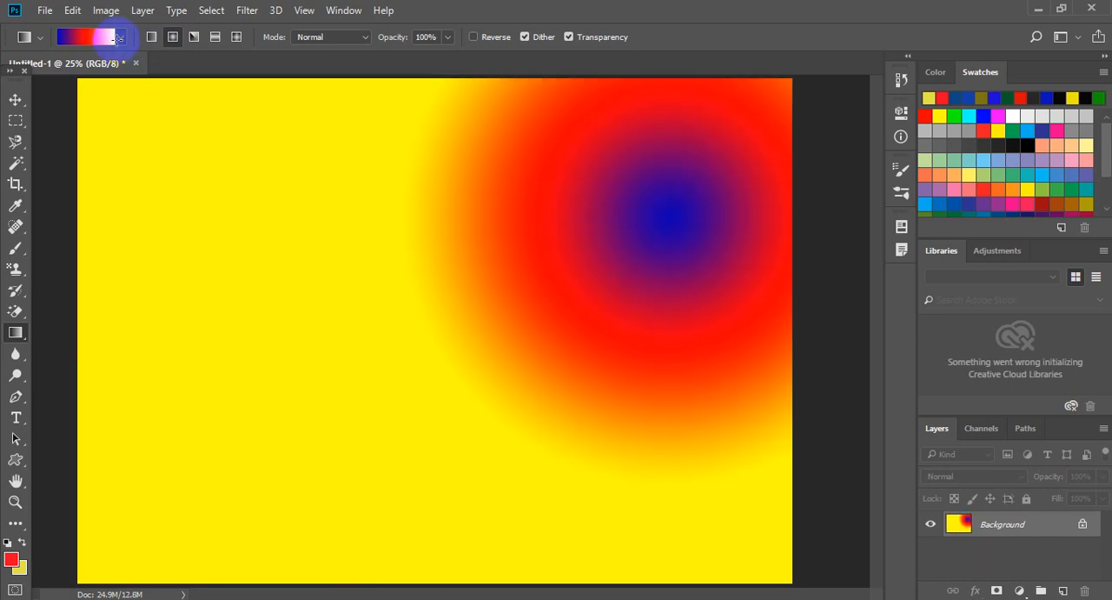
# Choose the red-to-yellow foreground-to-background preset and fill the canvas with a large radial gradient starting in the upper-left area.
pyautogui.click(119, 37)
pyautogui.doubleClick(35, 69)
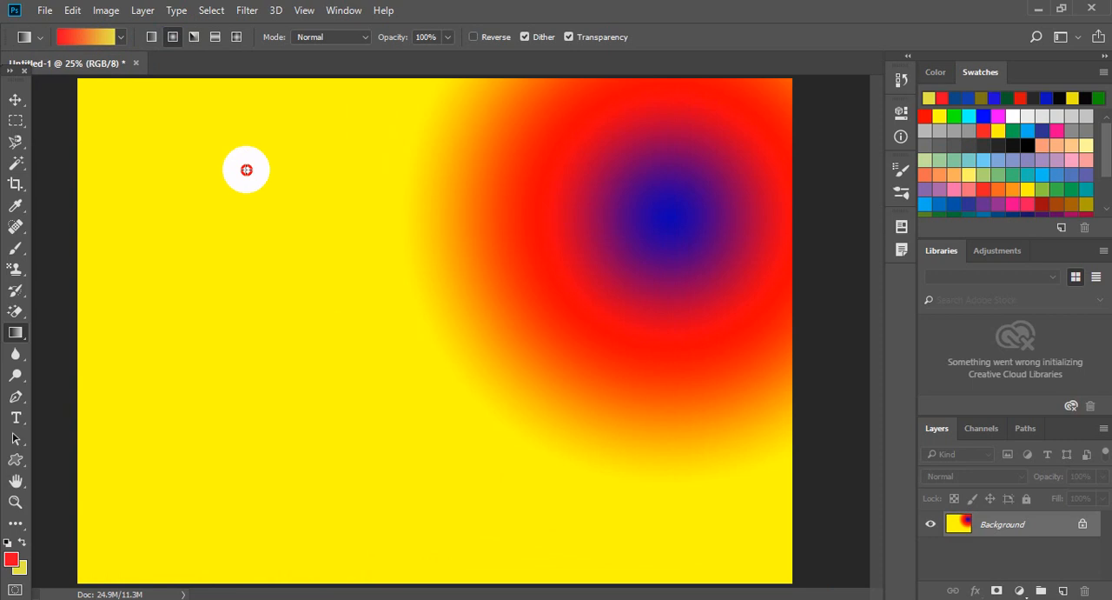
pyautogui.moveTo(249, 166); pyautogui.dragTo(542, 480)
pyautogui.moveTo(243, 165); pyautogui.dragTo(722, 489)
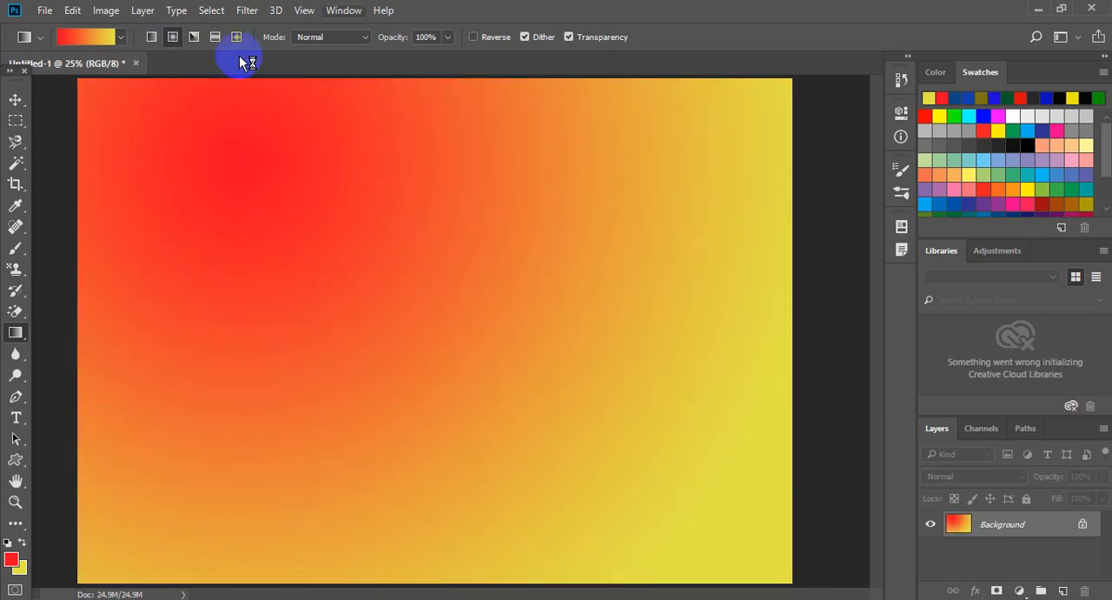
# Fill the canvas with a red-to-yellow angle gradient from upper left to lower right, and again from the upper right toward the center.
pyautogui.click(195, 41)
pyautogui.moveTo(200, 129); pyautogui.dragTo(800, 541)
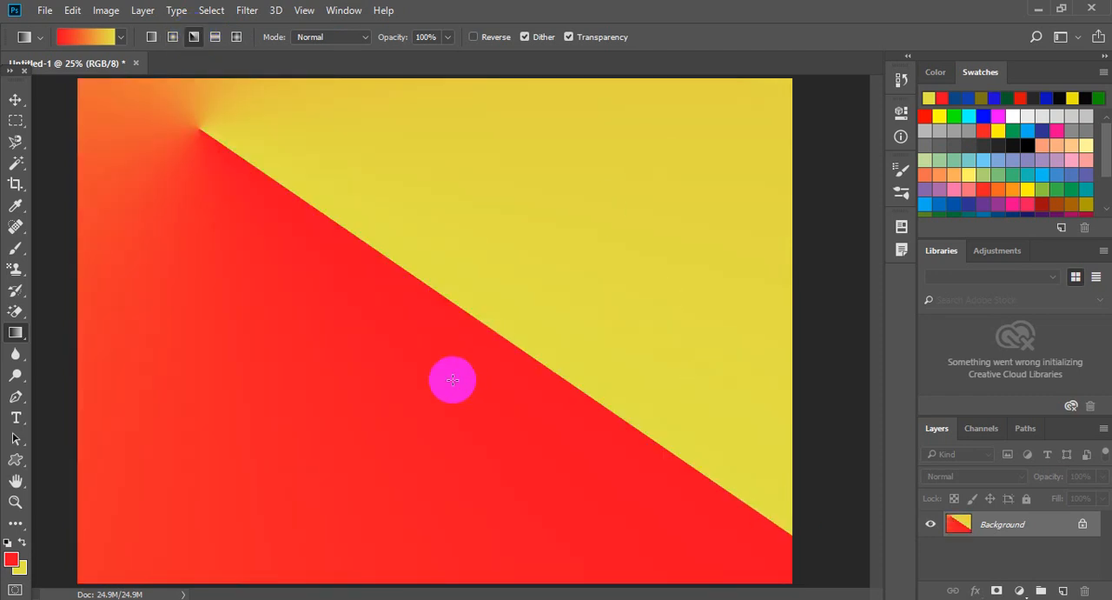
pyautogui.moveTo(744, 108); pyautogui.dragTo(445, 397)
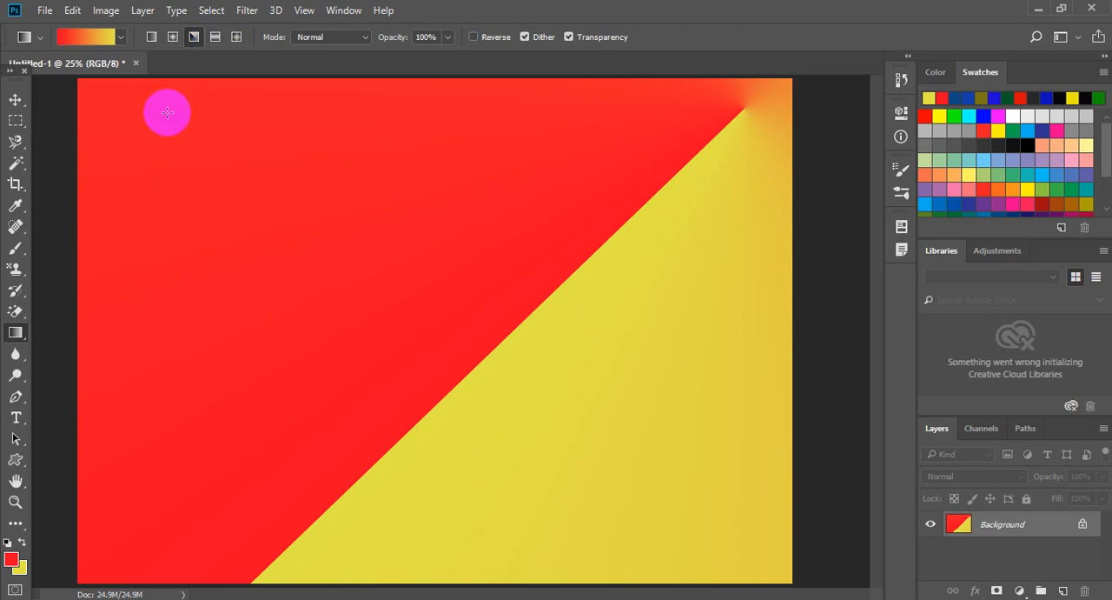
# Fill the canvas with red-to-yellow reflected gradients in different diagonal directions and lengths, ending with a short one in the upper-left area.
pyautogui.moveTo(157, 114); pyautogui.dragTo(800, 593)
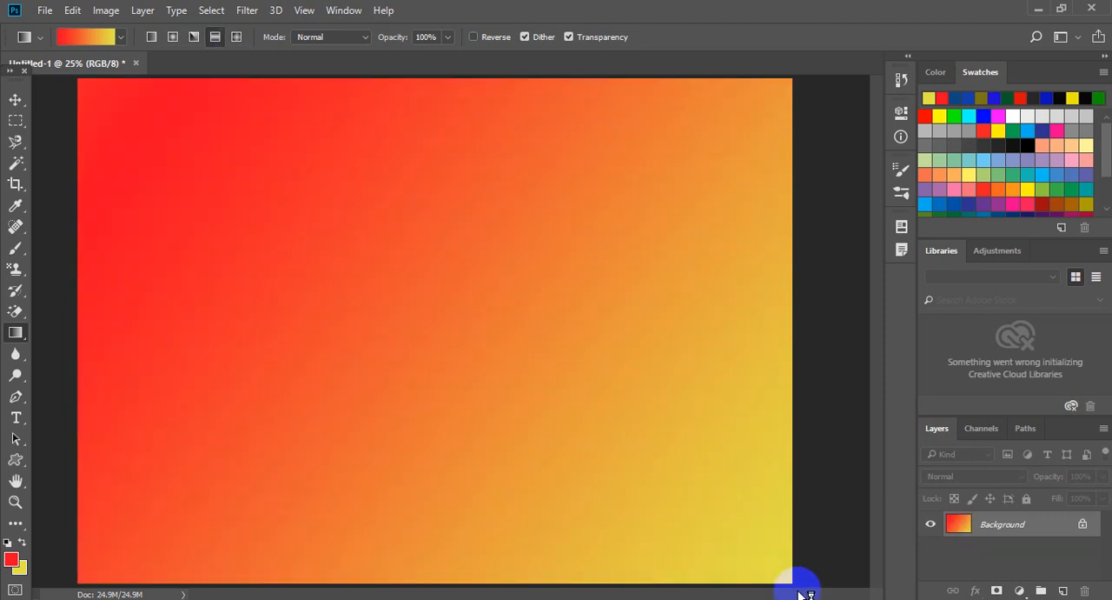
pyautogui.moveTo(609, 206); pyautogui.dragTo(407, 365)
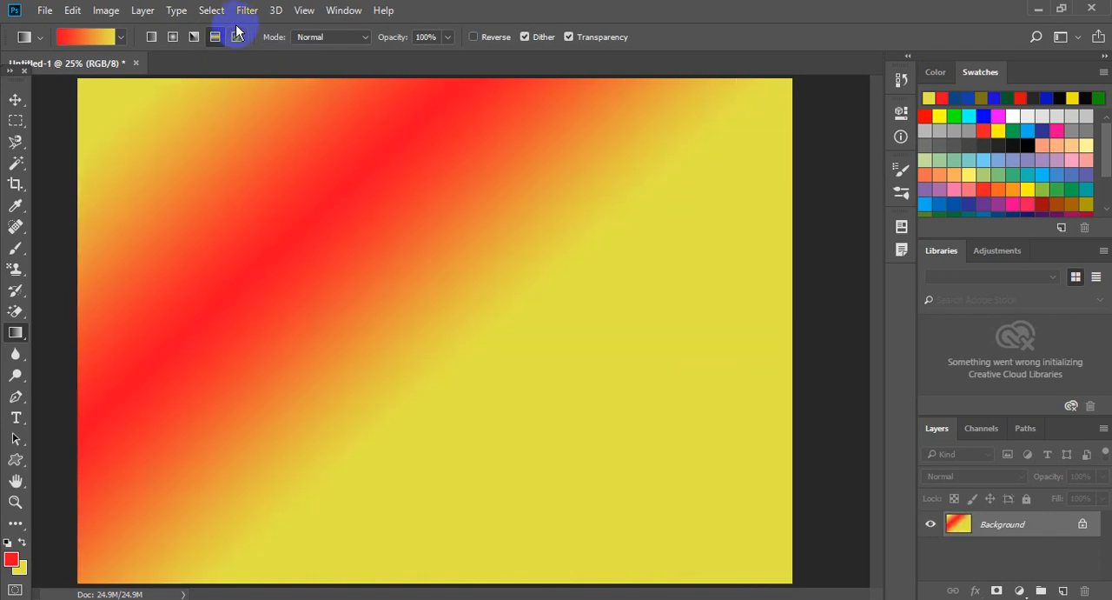
pyautogui.moveTo(256, 107); pyautogui.dragTo(338, 216)
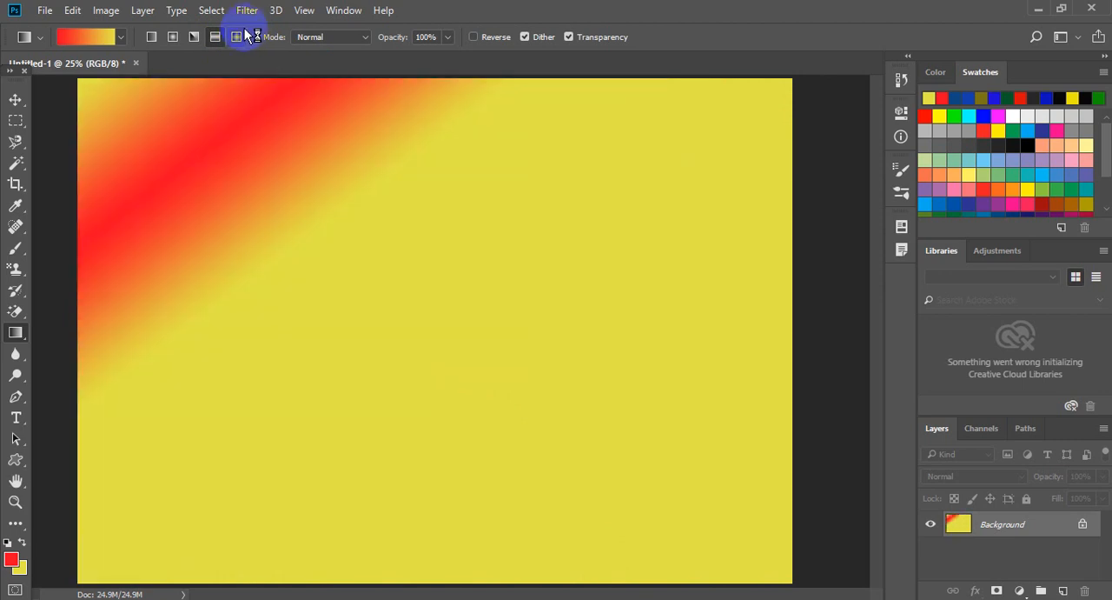
# Fill the canvas repeatedly with red-to-yellow diamond gradients of varying position, size and angle, ending with a small tilted one near the upper left.
pyautogui.click(238, 35)
pyautogui.moveTo(271, 139); pyautogui.dragTo(498, 339)
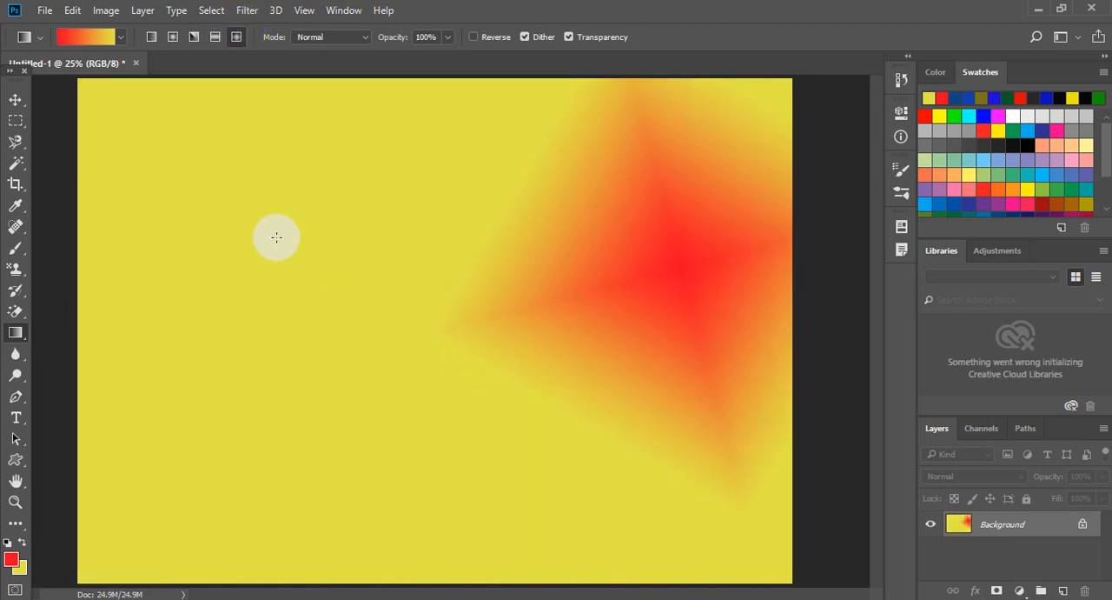
pyautogui.moveTo(275, 234); pyautogui.dragTo(361, 319)
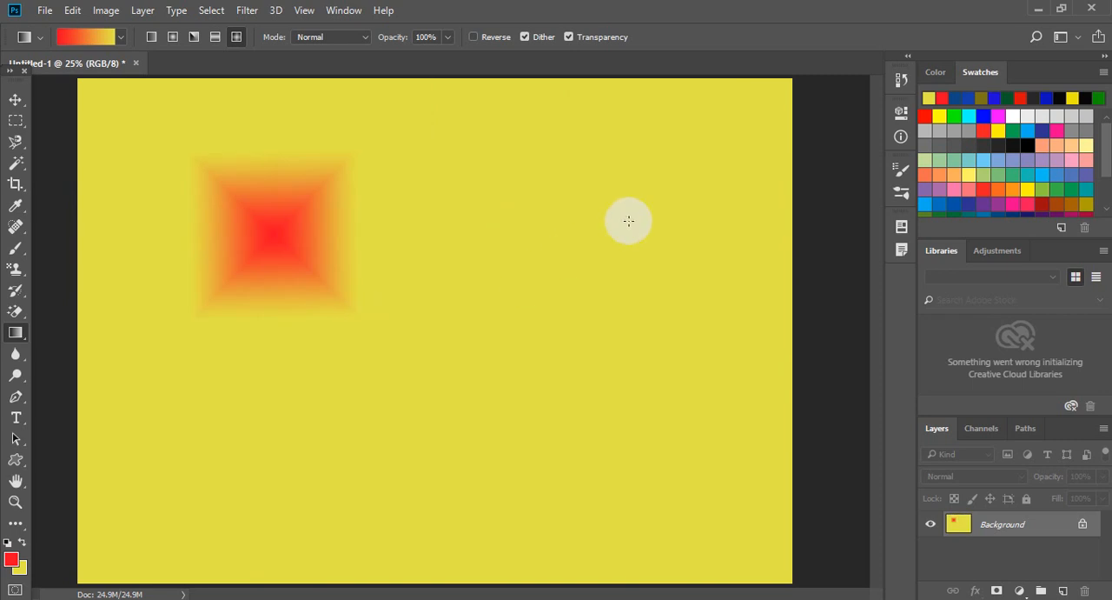
pyautogui.moveTo(646, 211); pyautogui.dragTo(600, 305)
pyautogui.moveTo(339, 395); pyautogui.dragTo(546, 392)
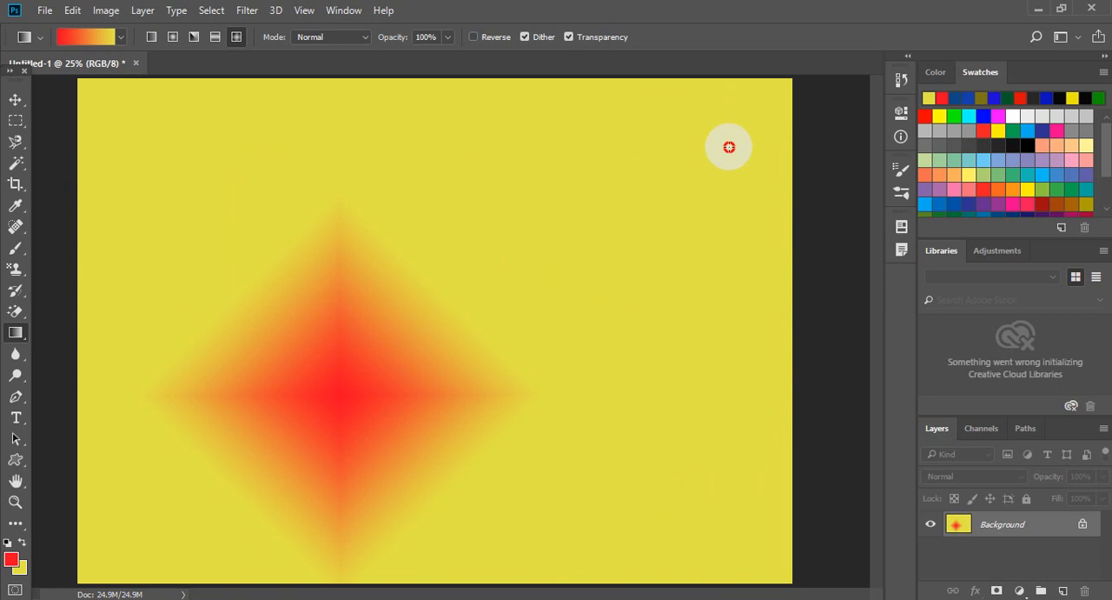
pyautogui.moveTo(729, 147); pyautogui.dragTo(720, 162)
pyautogui.moveTo(299, 136); pyautogui.dragTo(395, 202)
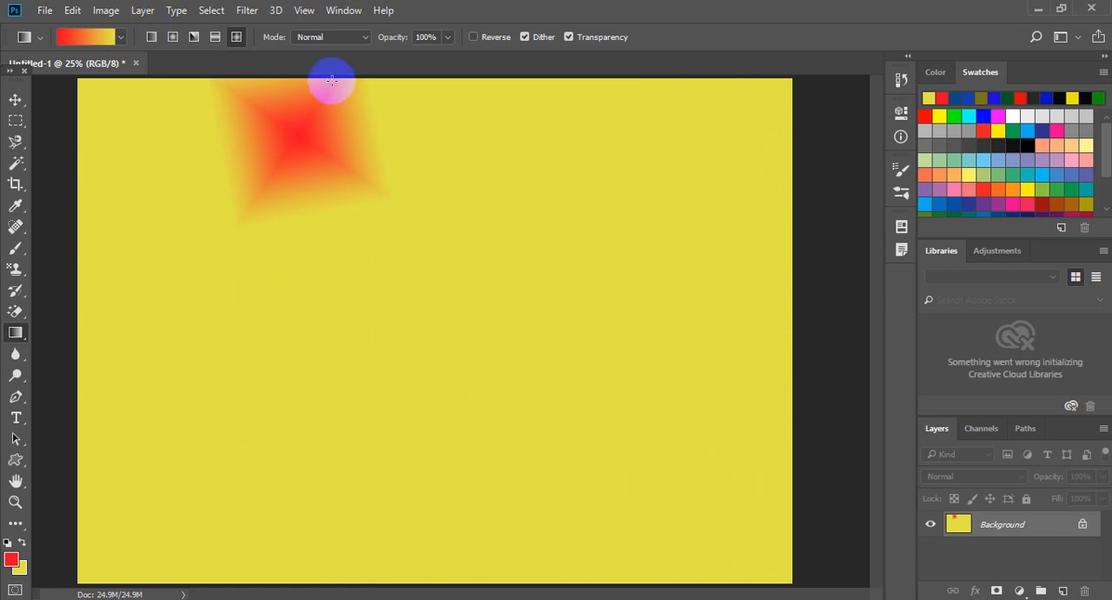
# Set the gradient blend mode to Screen and apply a red-to-yellow diamond gradient from the upper right toward the upper left.
pyautogui.click(121, 39)
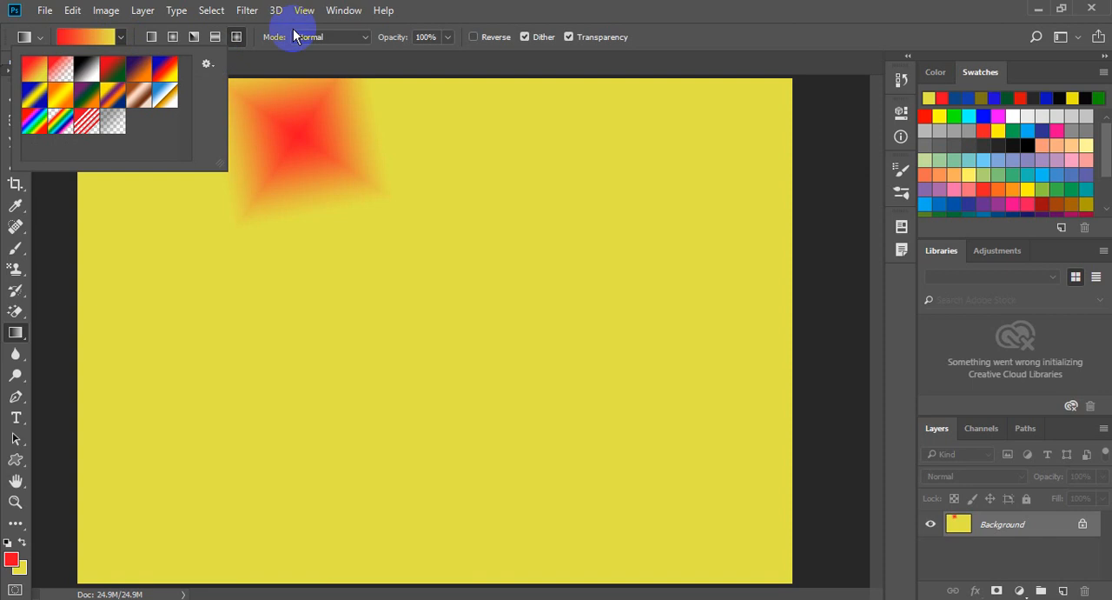
pyautogui.click(424, 3)
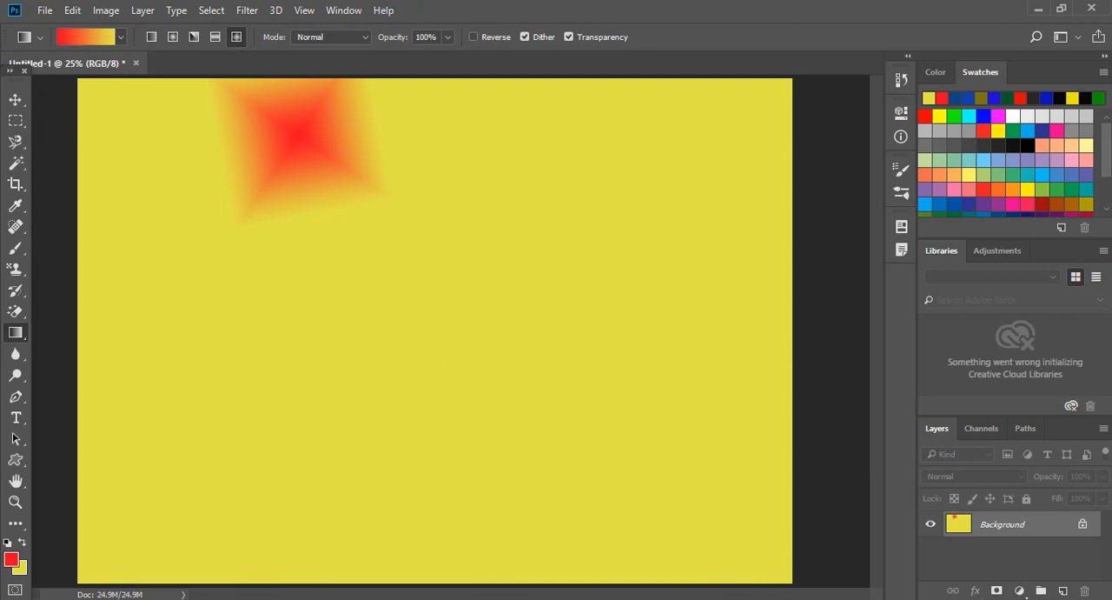
pyautogui.click(367, 41)
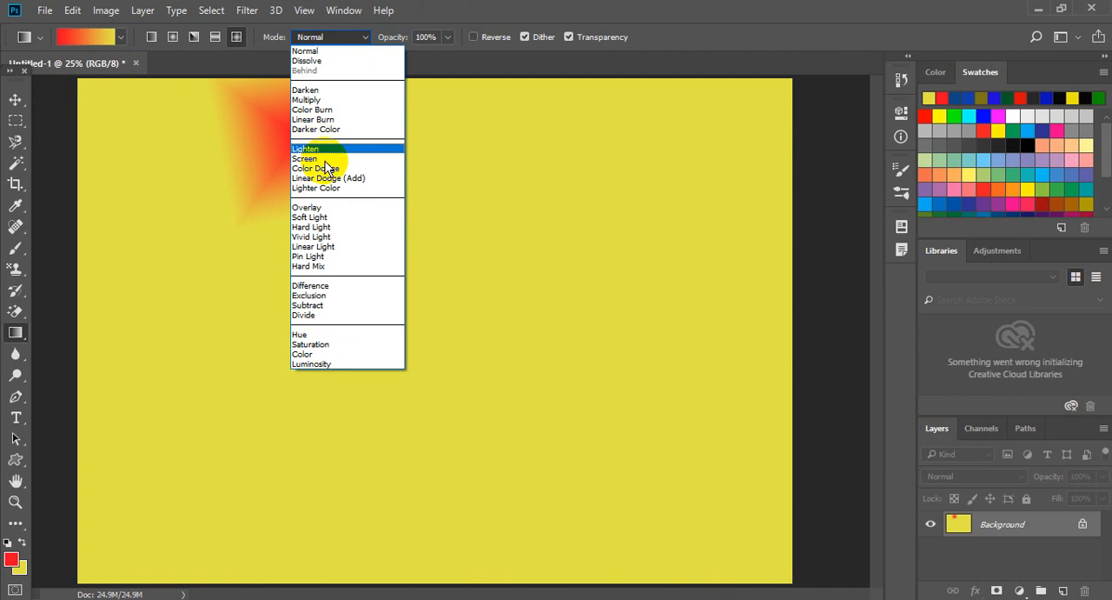
pyautogui.click(309, 159)
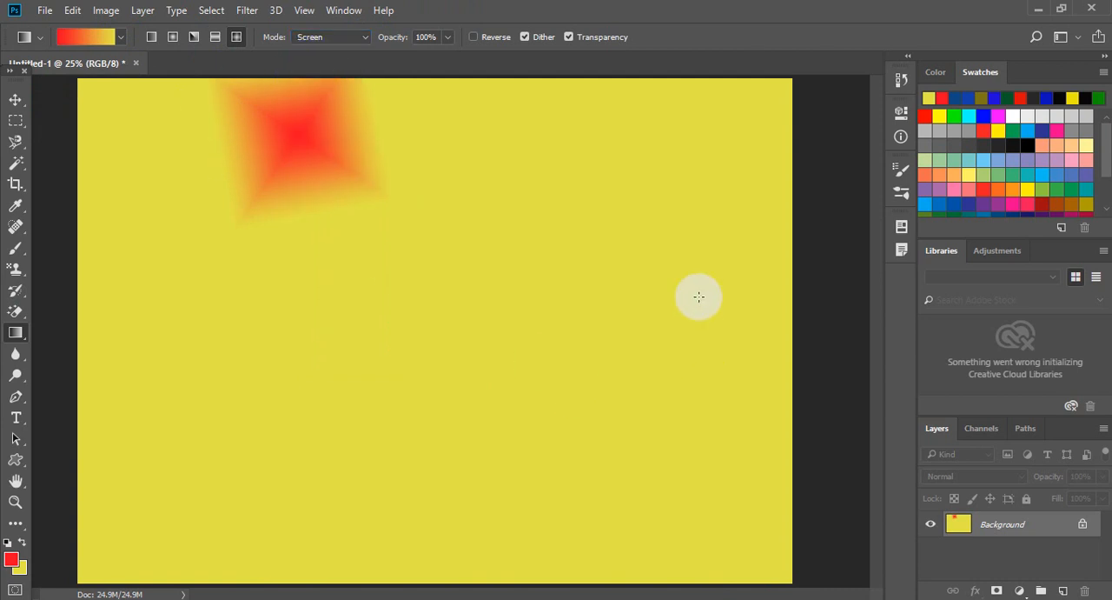
pyautogui.moveTo(722, 122)
pyautogui.mouseDown()
pyautogui.moveTo(456, 374)
pyautogui.moveTo(255, 190)
pyautogui.mouseUp()
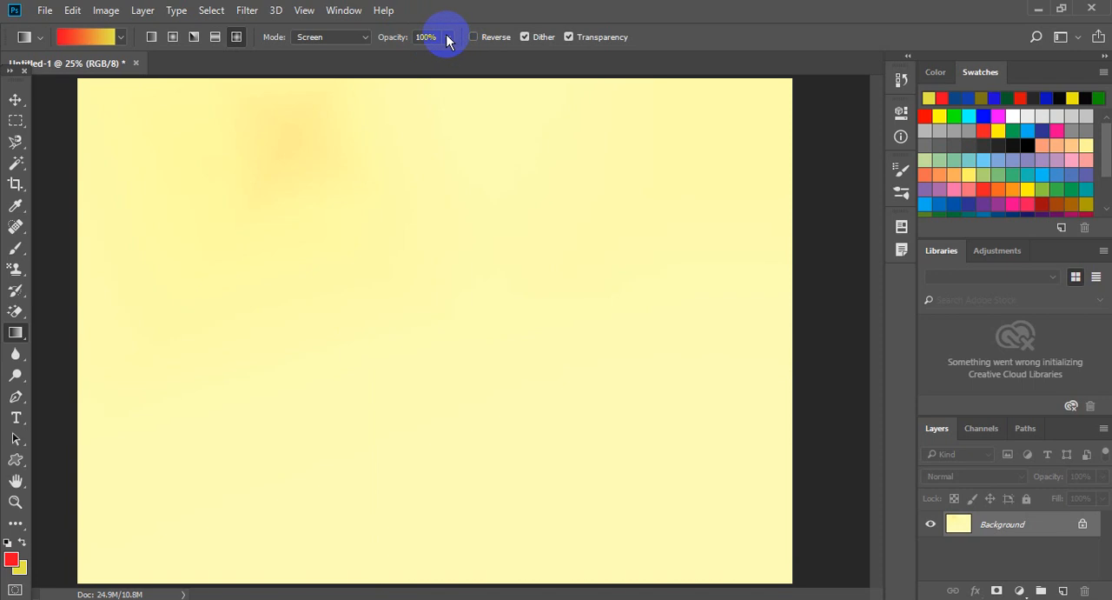
# Choose the Red, Green preset and apply diamond gradients in Screen mode, including a long one from upper left to lower right.
pyautogui.click(121, 42)
pyautogui.click(87, 67)
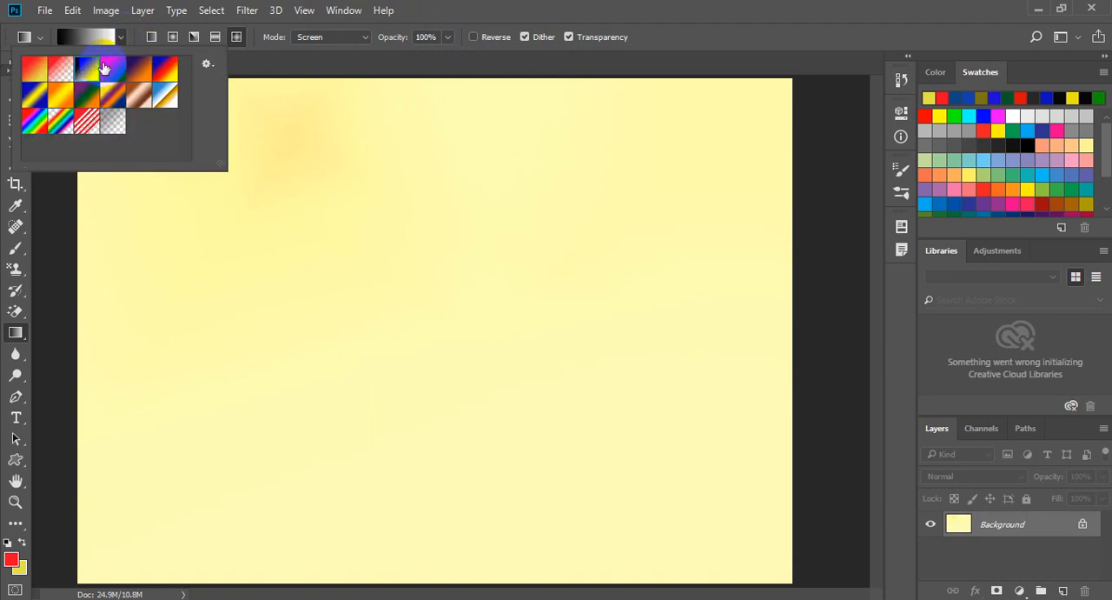
pyautogui.click(120, 70)
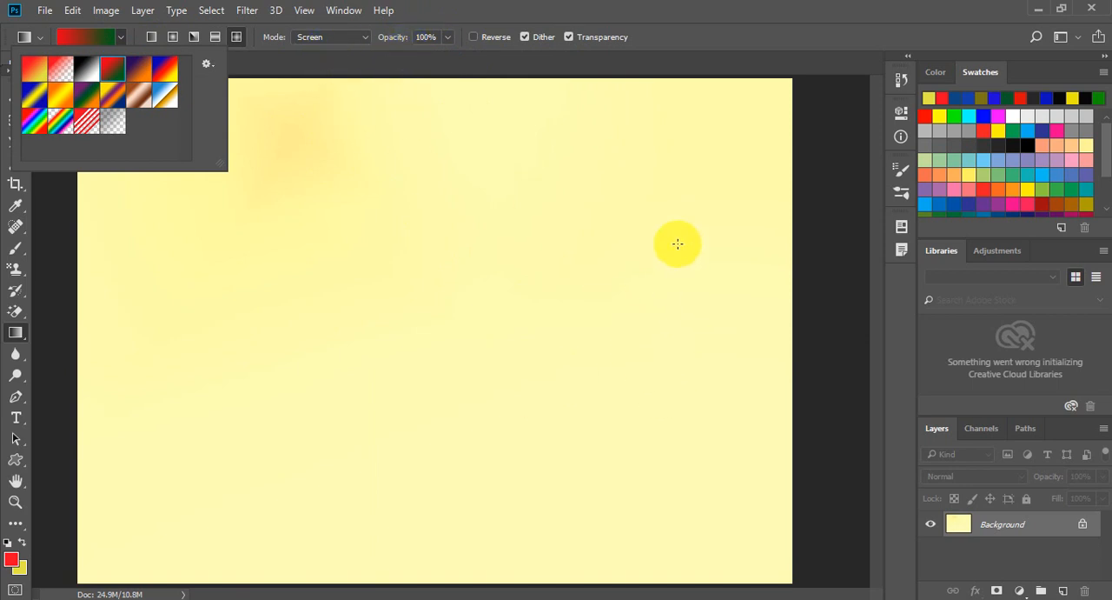
pyautogui.moveTo(452, 401); pyautogui.dragTo(365, 301)
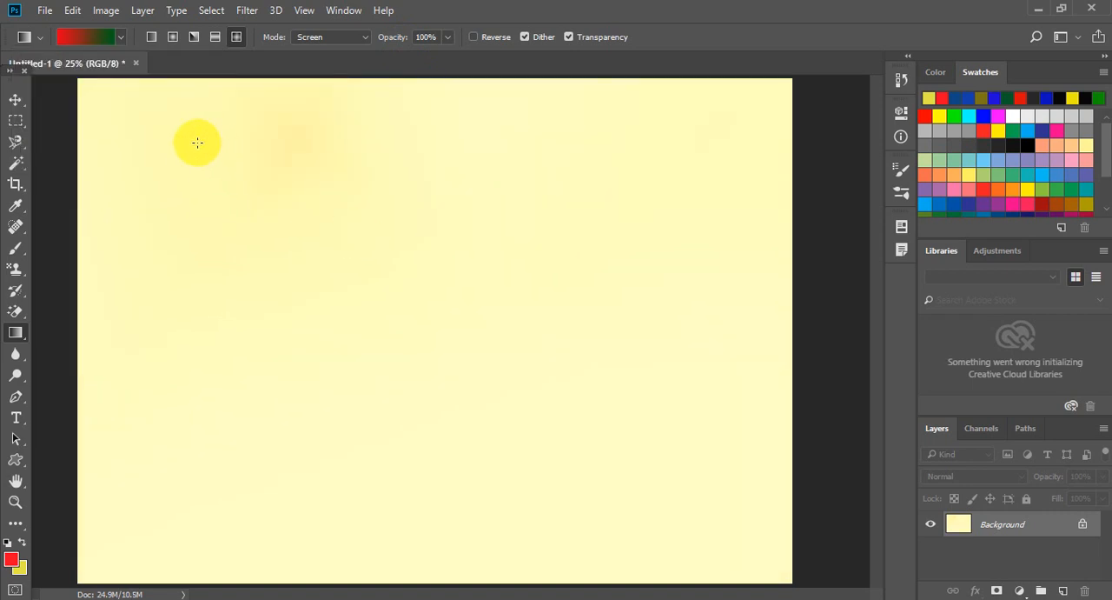
pyautogui.moveTo(158, 128)
pyautogui.mouseDown()
pyautogui.moveTo(721, 444)
pyautogui.moveTo(788, 508)
pyautogui.mouseUp()
# Set the blend mode back to Normal and fill the canvas with a red-to-green diamond gradient centered in the upper-left area.
pyautogui.click(320, 39)
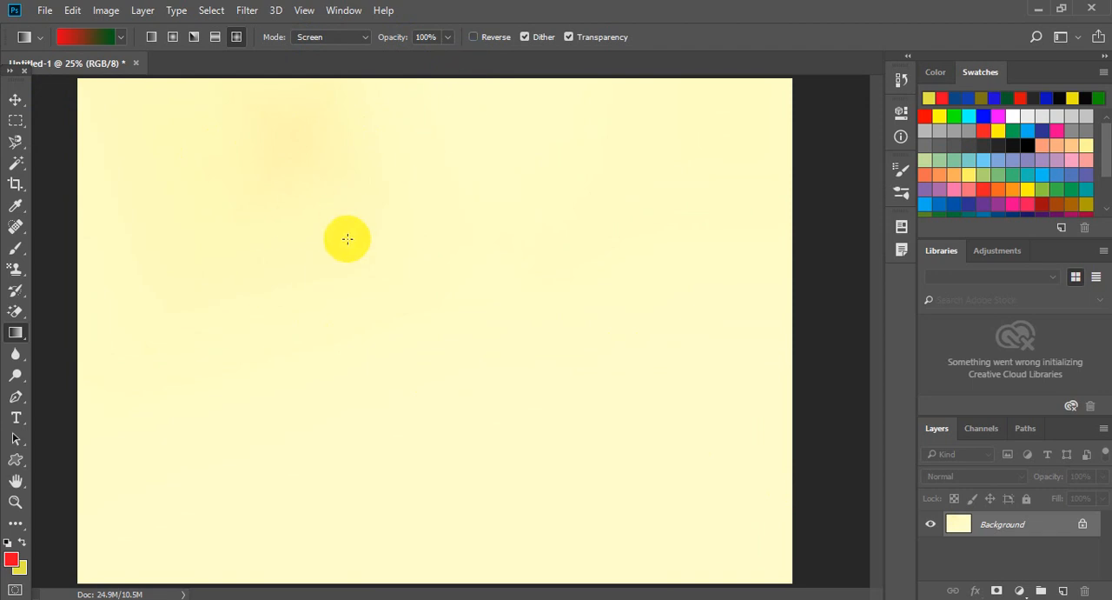
pyautogui.click(363, 50)
pyautogui.click(361, 52)
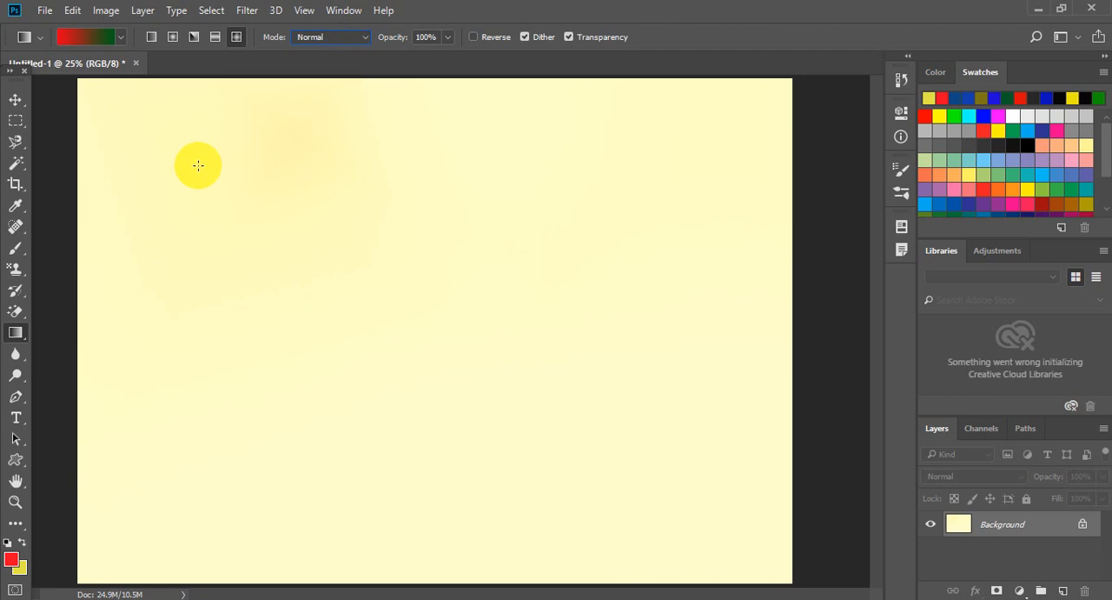
pyautogui.moveTo(195, 170); pyautogui.dragTo(561, 405)
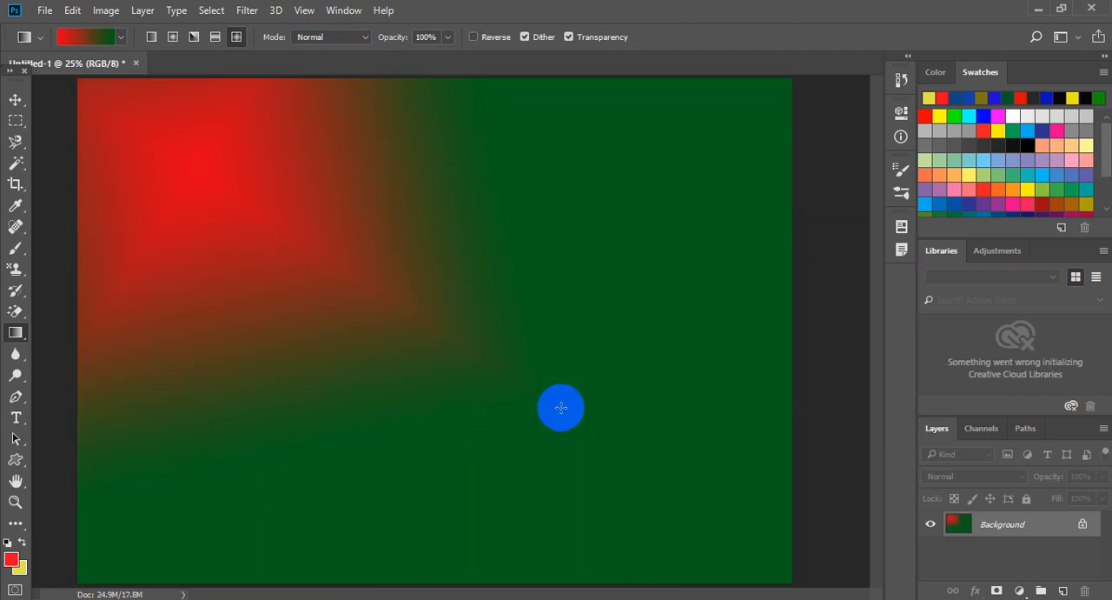
# Set the blend mode to Lighten and scatter red-to-green diamond gradients of varying sizes and angles across the canvas.
pyautogui.click(338, 40)
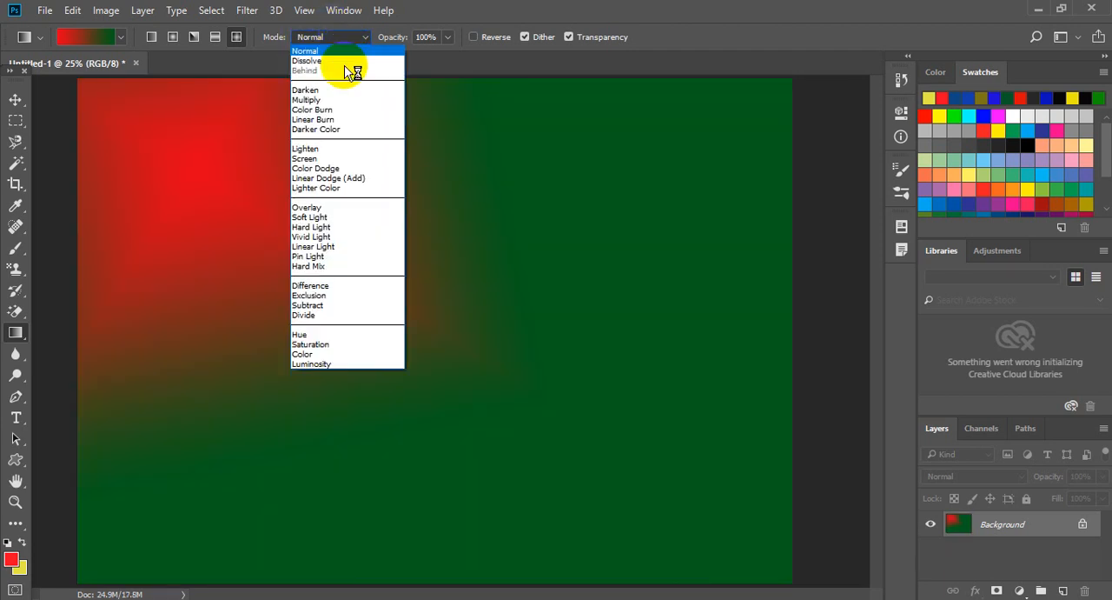
pyautogui.click(317, 150)
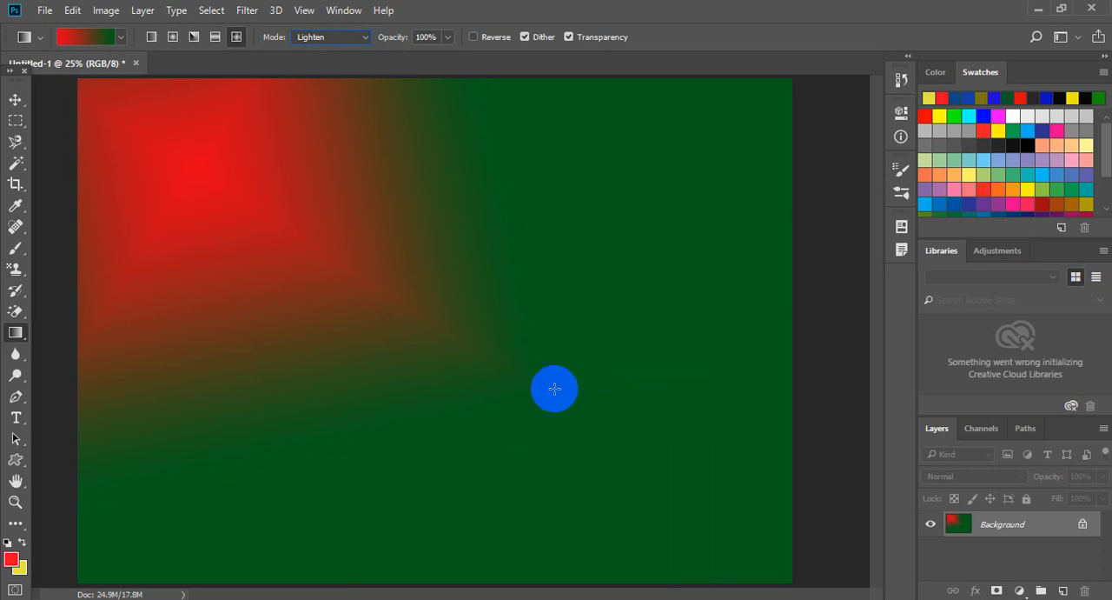
pyautogui.moveTo(641, 206); pyautogui.dragTo(518, 456)
pyautogui.moveTo(556, 397); pyautogui.dragTo(671, 471)
pyautogui.moveTo(437, 152); pyautogui.dragTo(504, 228)
pyautogui.moveTo(274, 463); pyautogui.dragTo(275, 464)
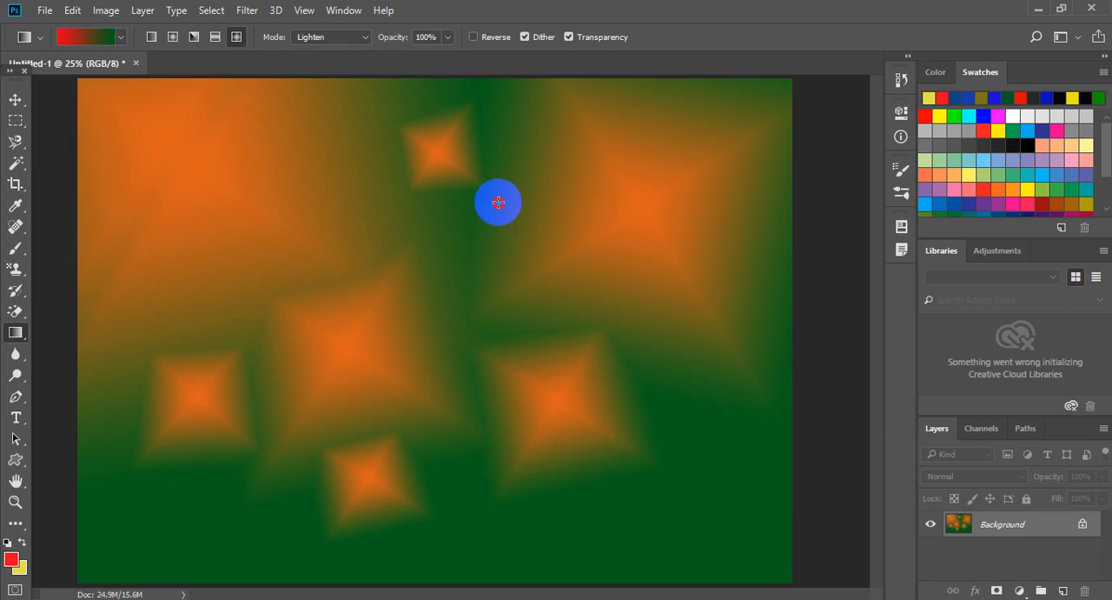
pyautogui.moveTo(497, 199); pyautogui.dragTo(534, 274)
pyautogui.moveTo(662, 454); pyautogui.dragTo(678, 487)
pyautogui.moveTo(606, 488); pyautogui.dragTo(696, 561)
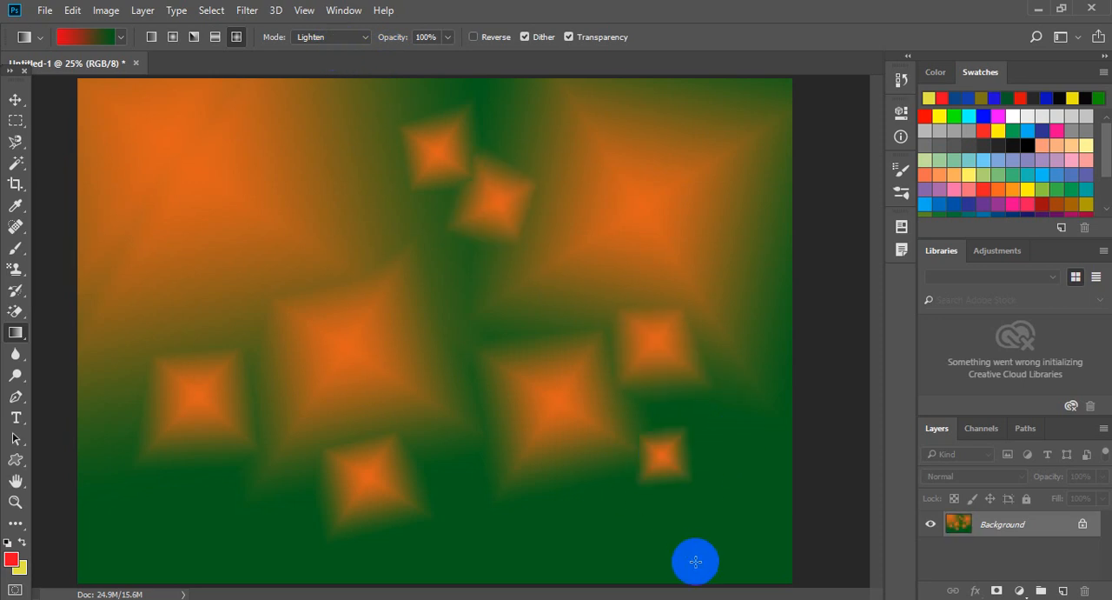
pyautogui.moveTo(719, 506); pyautogui.dragTo(808, 593)
pyautogui.moveTo(453, 519); pyautogui.dragTo(539, 590)
pyautogui.moveTo(149, 514); pyautogui.dragTo(193, 551)
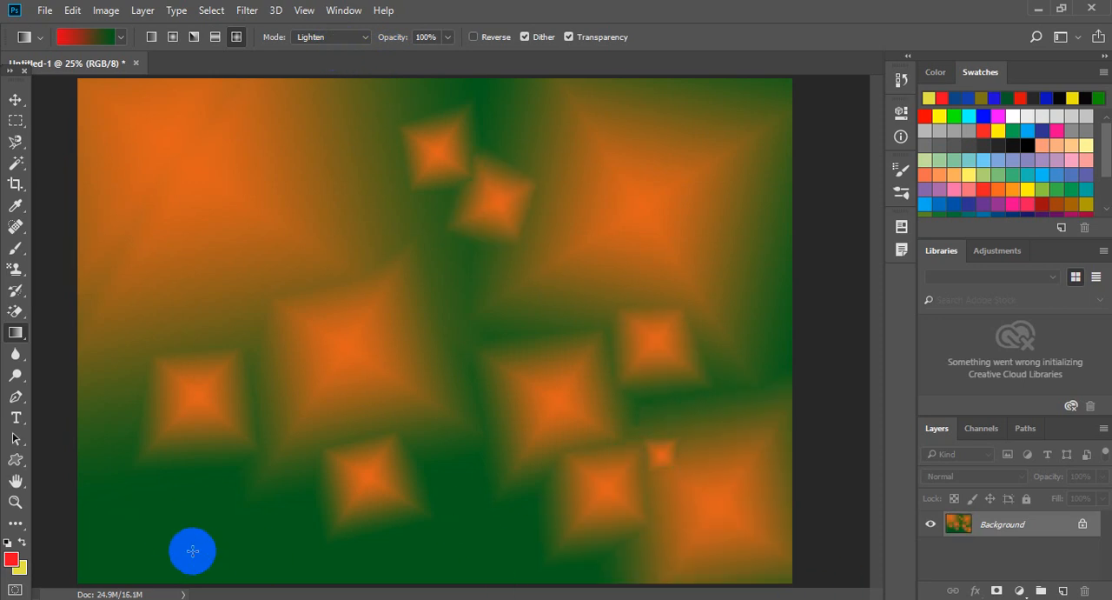
pyautogui.moveTo(95, 449); pyautogui.dragTo(153, 522)
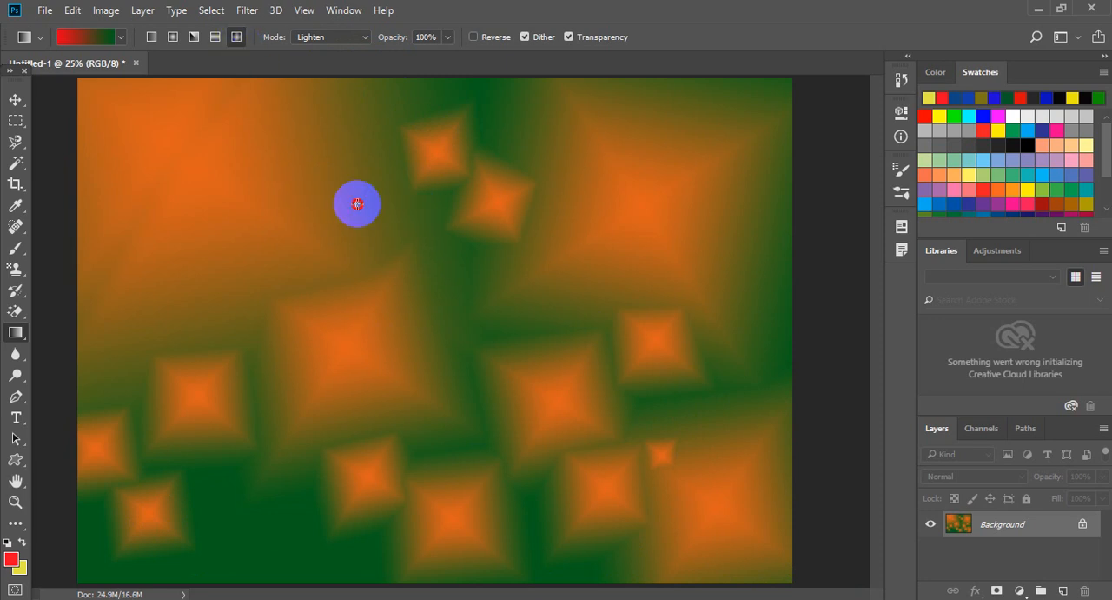
pyautogui.moveTo(355, 199); pyautogui.dragTo(447, 261)
# Return the blend mode to Normal and fill repeatedly with red-to-green diamond gradients, ending with a tilted one near the canvas's upper right.
pyautogui.click(339, 36)
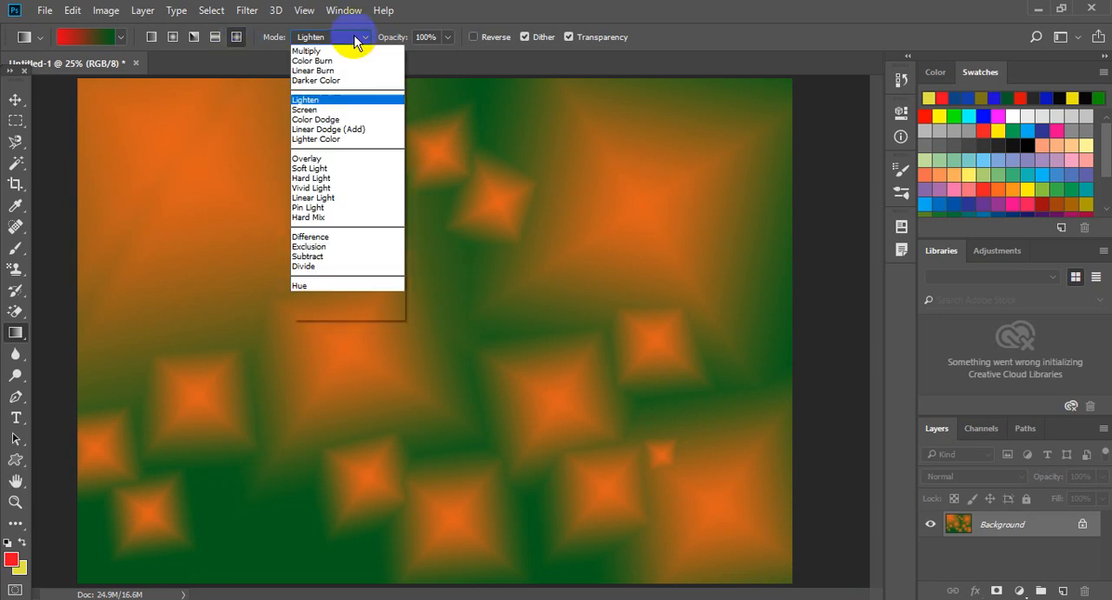
pyautogui.click(348, 41)
pyautogui.moveTo(363, 204); pyautogui.dragTo(517, 343)
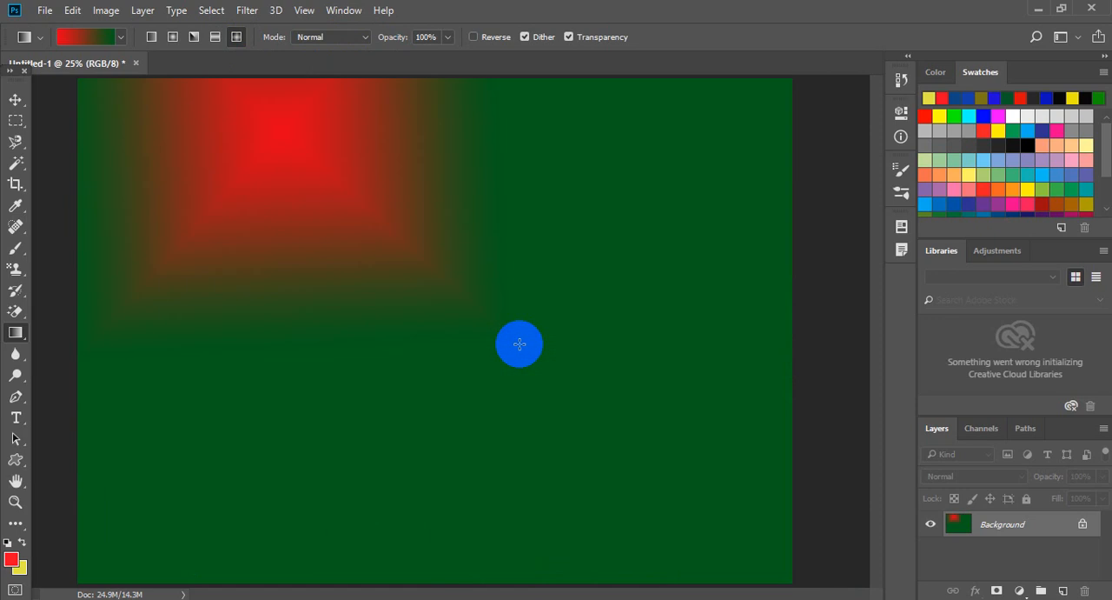
pyautogui.moveTo(640, 259); pyautogui.dragTo(584, 397)
pyautogui.moveTo(339, 400); pyautogui.dragTo(534, 497)
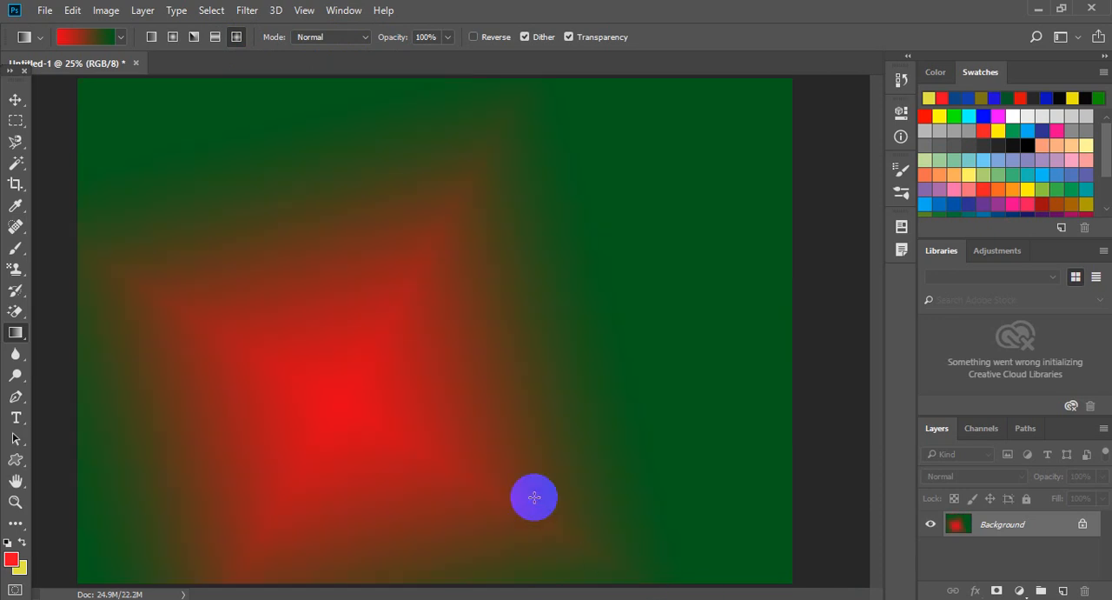
pyautogui.moveTo(658, 148); pyautogui.dragTo(494, 228)
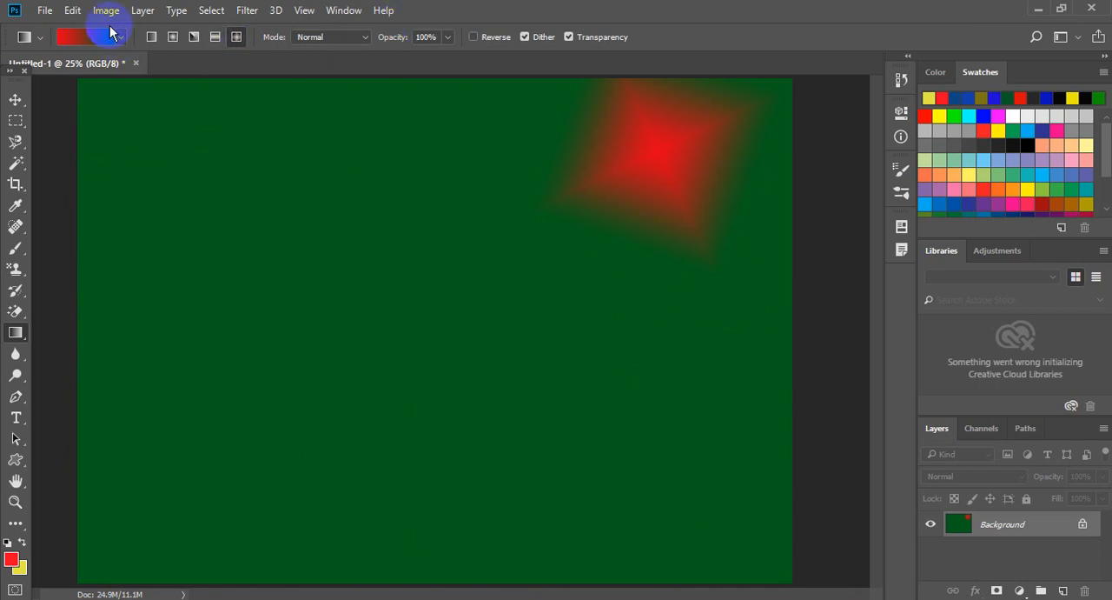
# Open the Gradient Editor, move it aside, and load the Foreground to Background preset without renaming it.
pyautogui.click(95, 39)
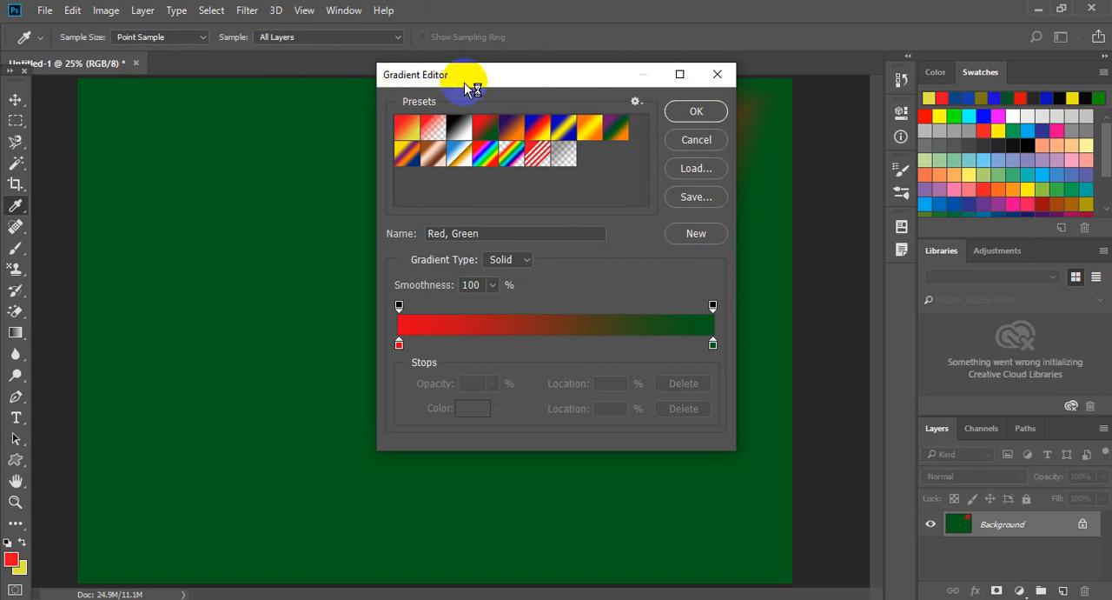
pyautogui.moveTo(467, 76); pyautogui.dragTo(402, 80)
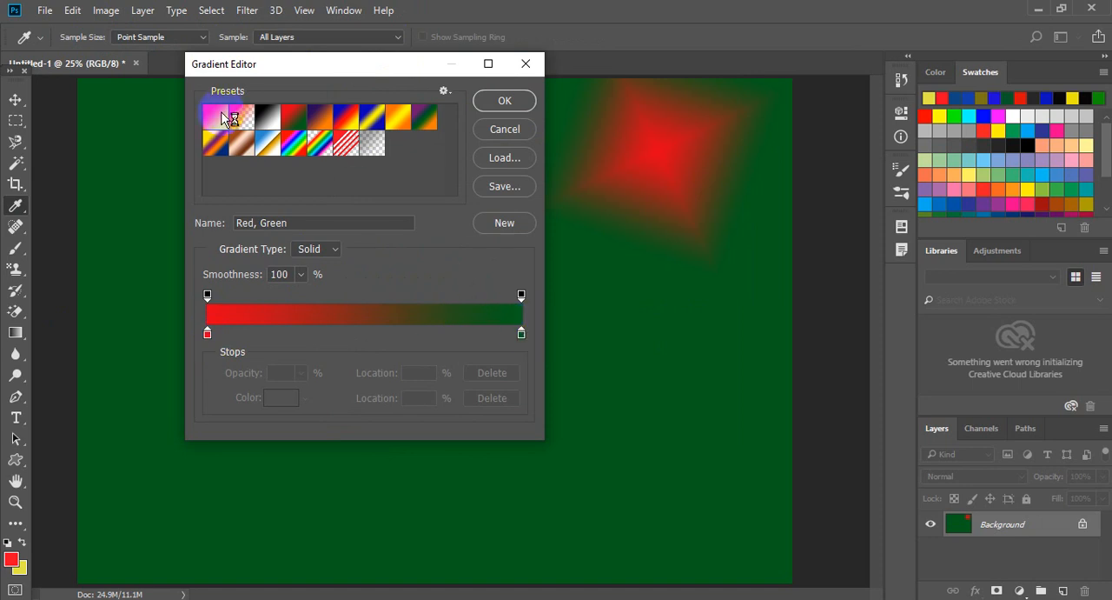
pyautogui.doubleClick(228, 118)
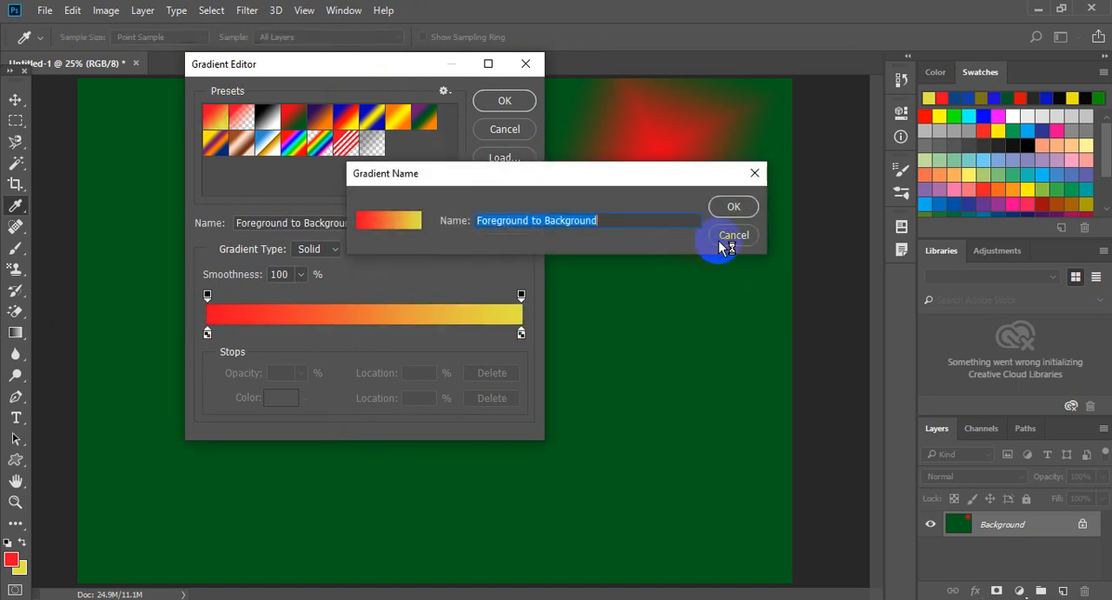
pyautogui.click(730, 236)
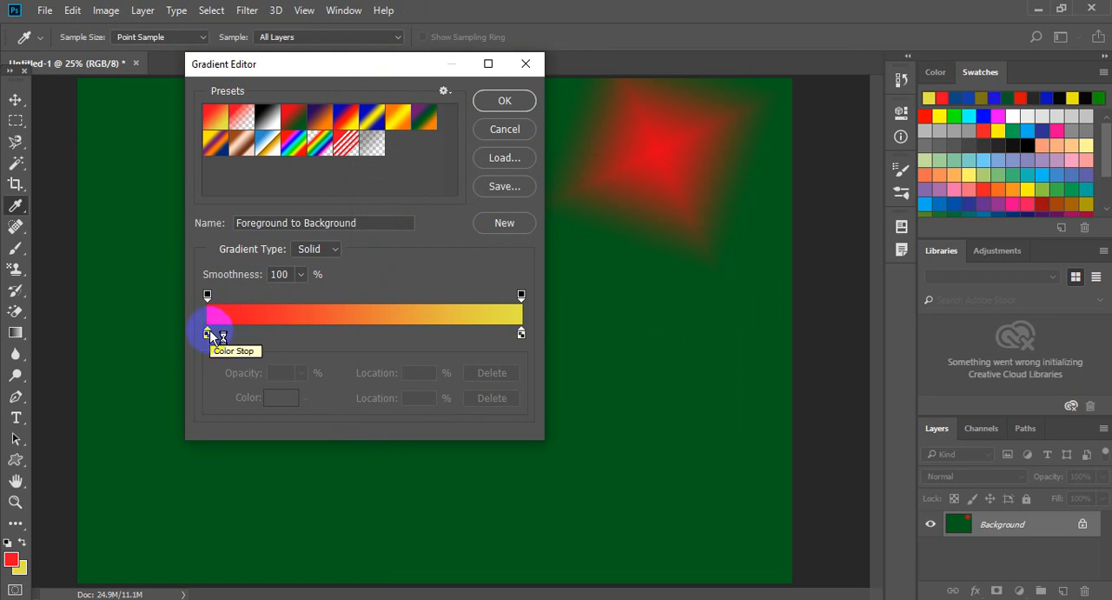
# Try moving the gradient's red start stop to 24% and to 9%, undoing each move.
pyautogui.click(257, 333)
pyautogui.moveTo(256, 333); pyautogui.dragTo(285, 338)
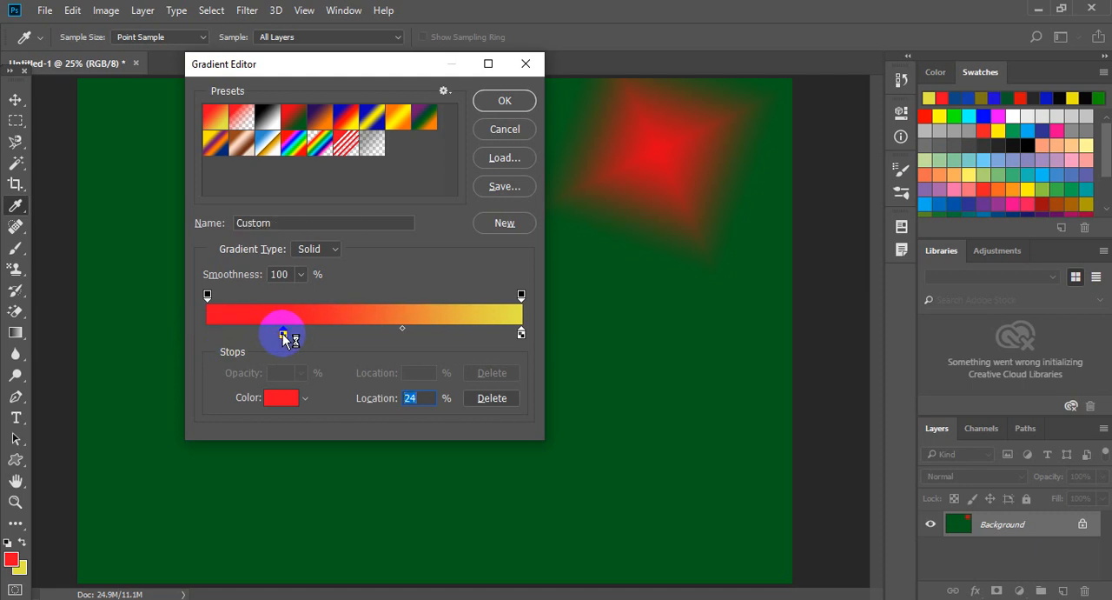
pyautogui.hotkey('ctrl', 'z')
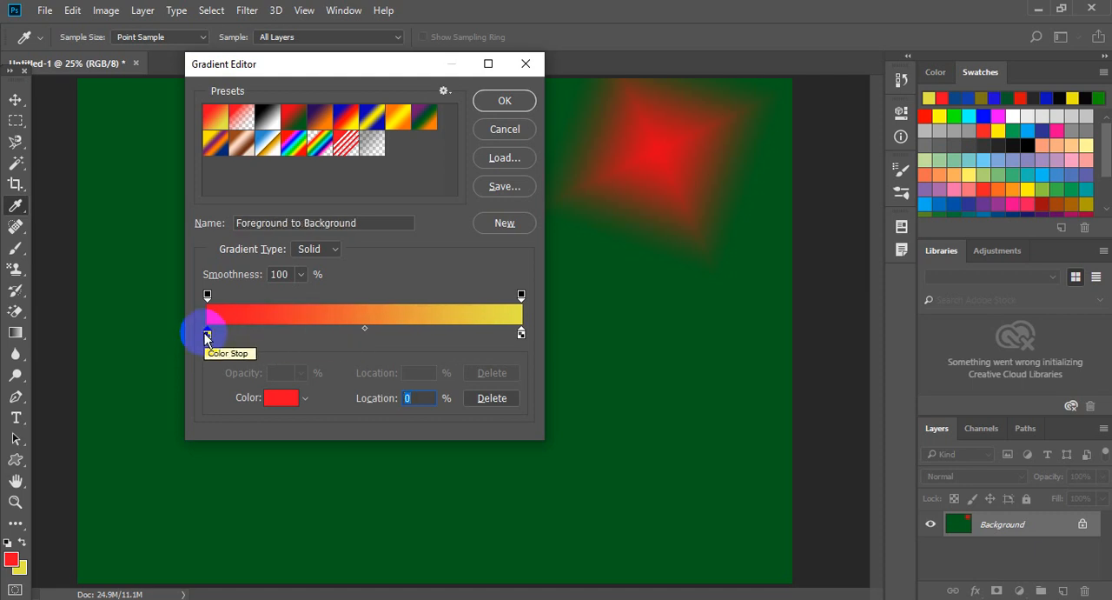
pyautogui.moveTo(210, 338); pyautogui.dragTo(238, 339)
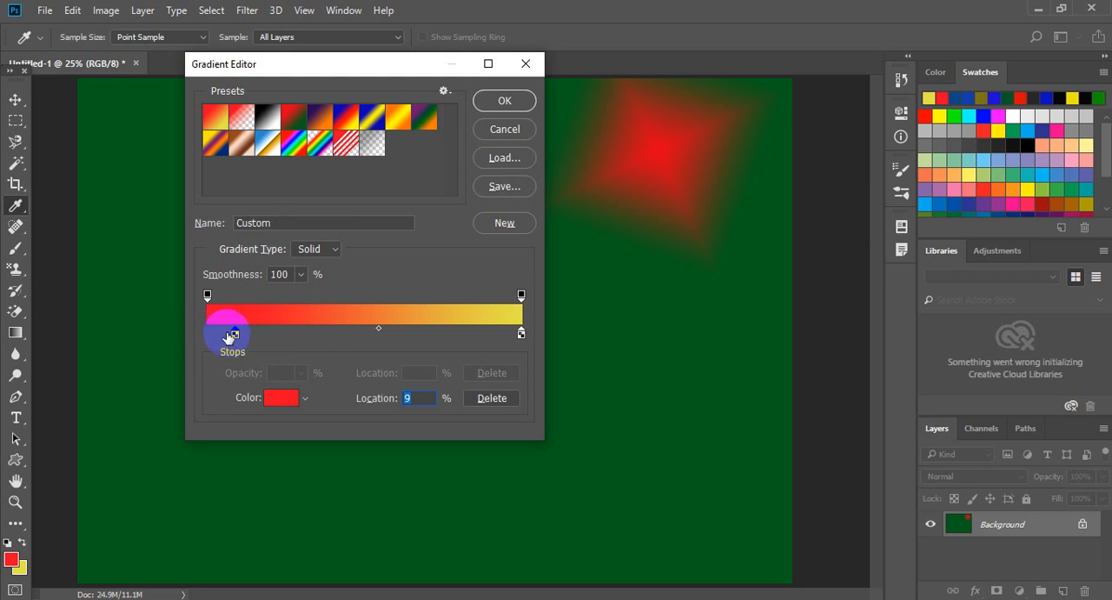
pyautogui.hotkey('ctrl', 'z')
# Add a red color stop near the gradient's start, move it to 16%, and open its color picker without changing the color.
pyautogui.click(233, 335)
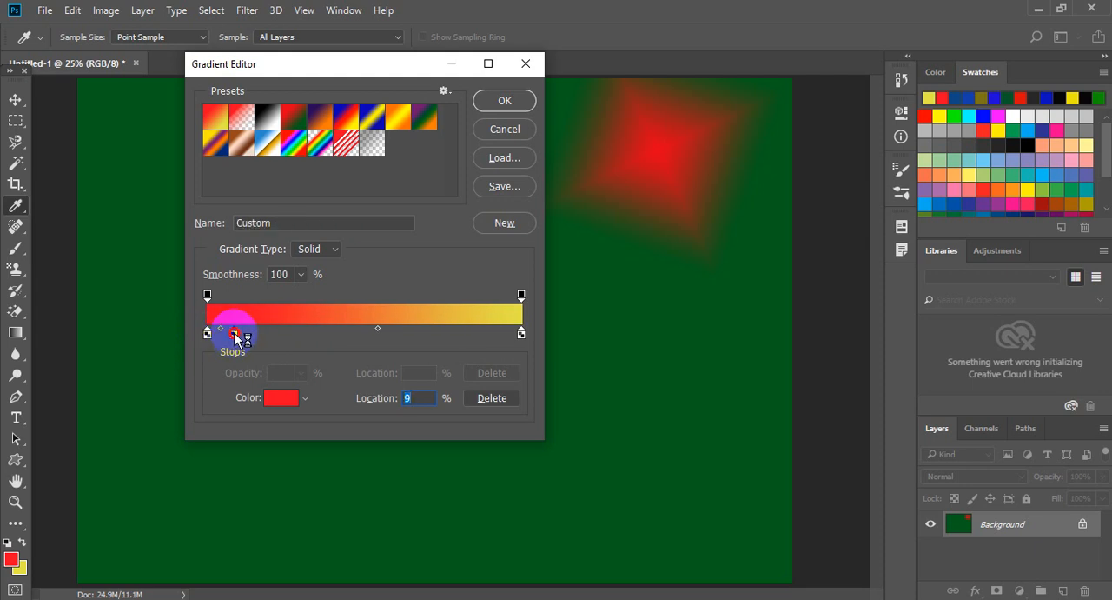
pyautogui.moveTo(238, 337); pyautogui.dragTo(260, 339)
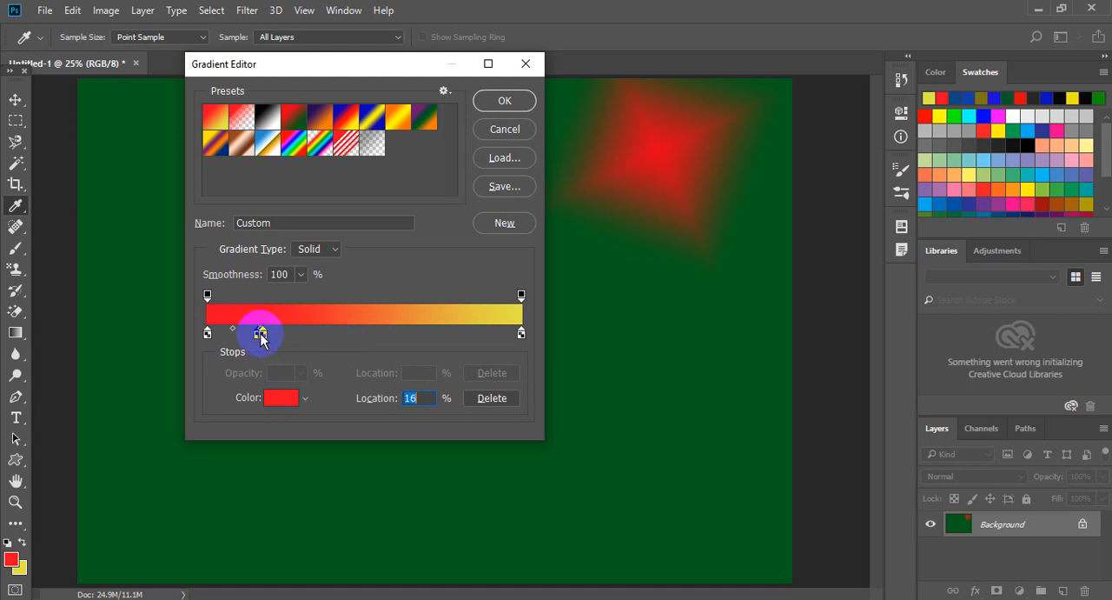
pyautogui.doubleClick(261, 336)
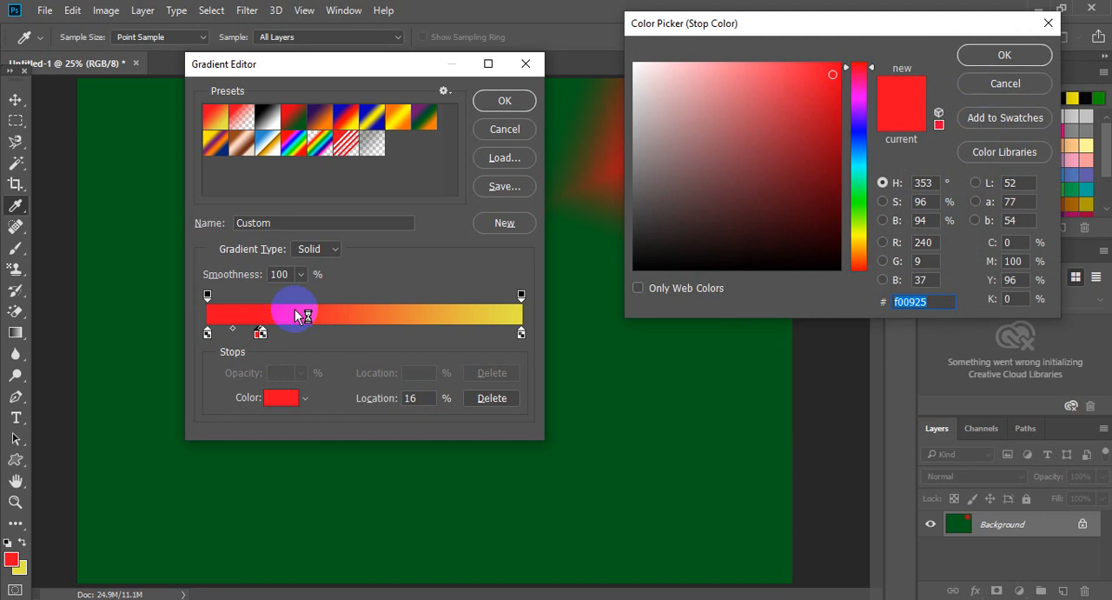
pyautogui.click(990, 92)
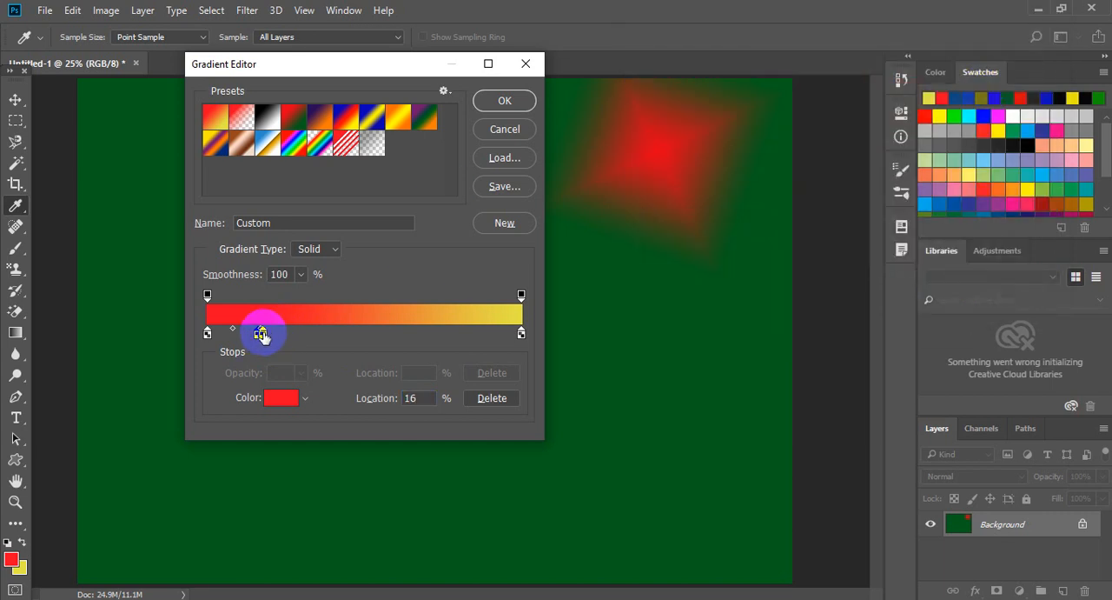
# Add two more red color stops to the gradient, the last one at 51%, and select the yellow end stop.
pyautogui.moveTo(263, 336); pyautogui.dragTo(368, 338)
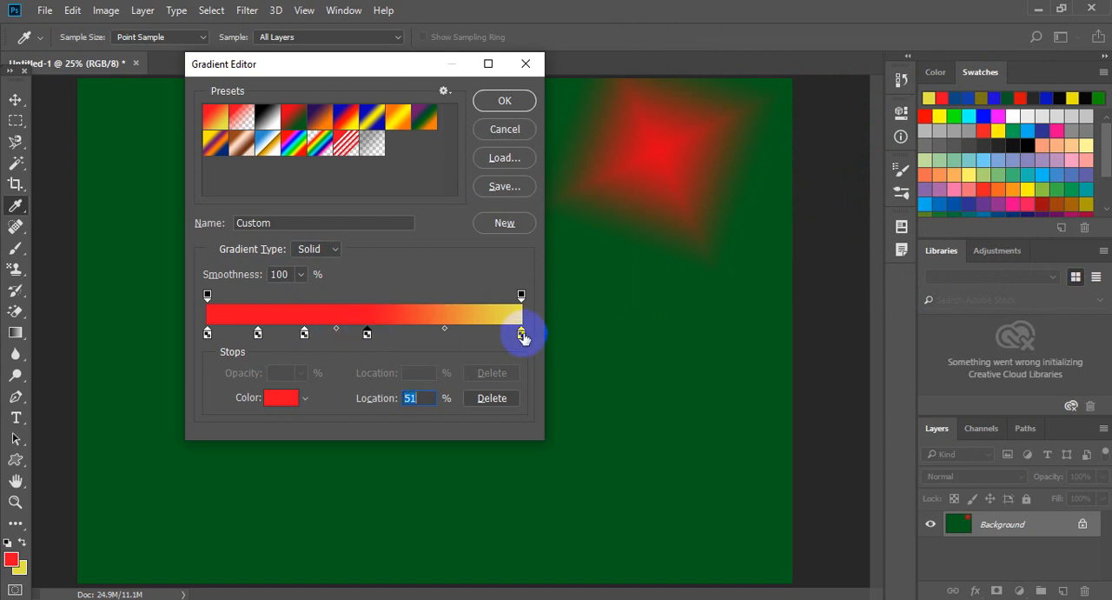
pyautogui.click(519, 334)
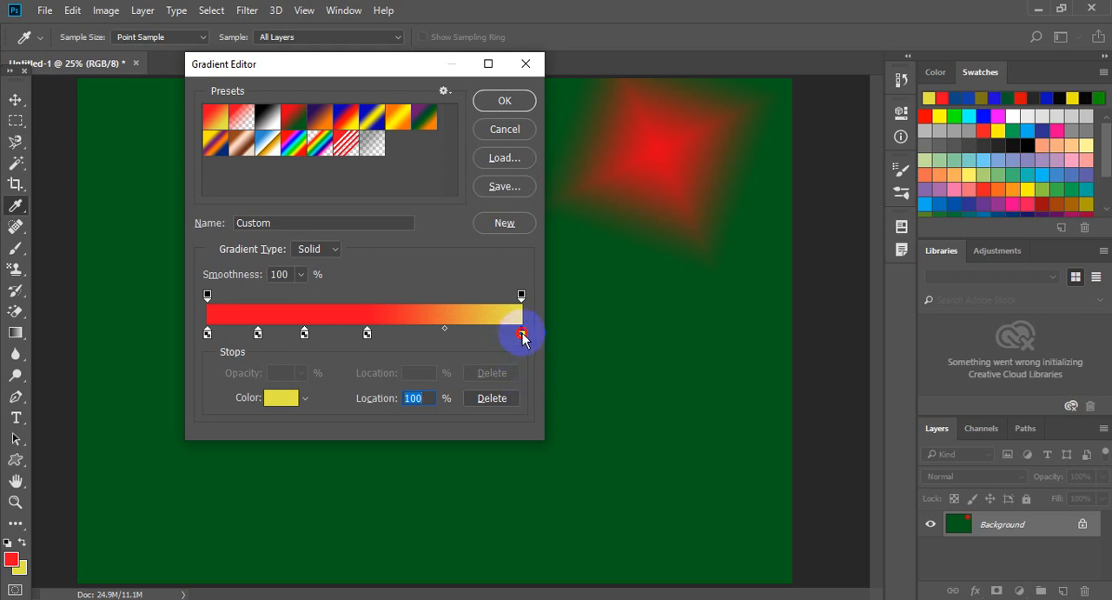
pyautogui.moveTo(522, 337)
pyautogui.mouseDown()
pyautogui.moveTo(472, 337)
pyautogui.moveTo(538, 339)
pyautogui.moveTo(522, 337)
pyautogui.mouseUp()
# Recolor the red stop at 16% to light green 61db6a.
pyautogui.click(258, 333)
pyautogui.click(289, 397)
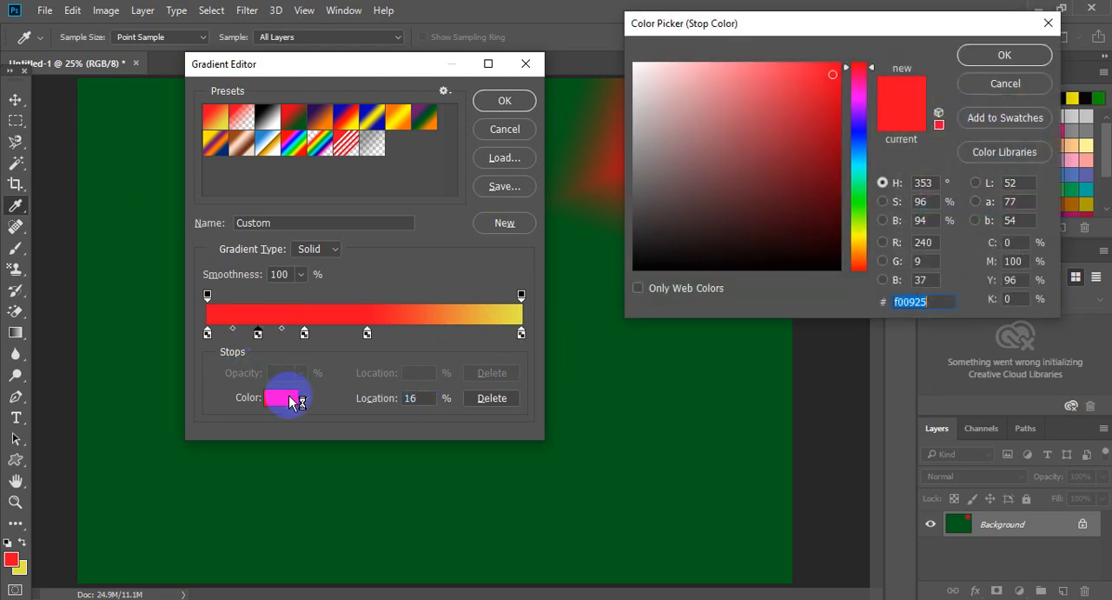
pyautogui.click(779, 204)
pyautogui.click(859, 209)
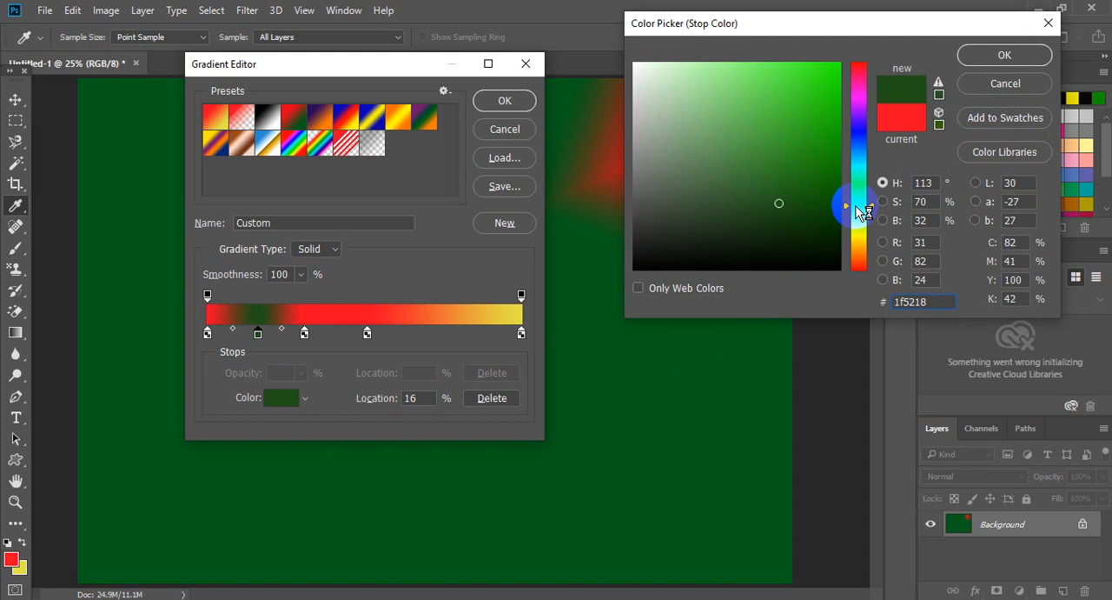
pyautogui.moveTo(863, 212); pyautogui.dragTo(859, 199)
pyautogui.moveTo(803, 126); pyautogui.dragTo(748, 89)
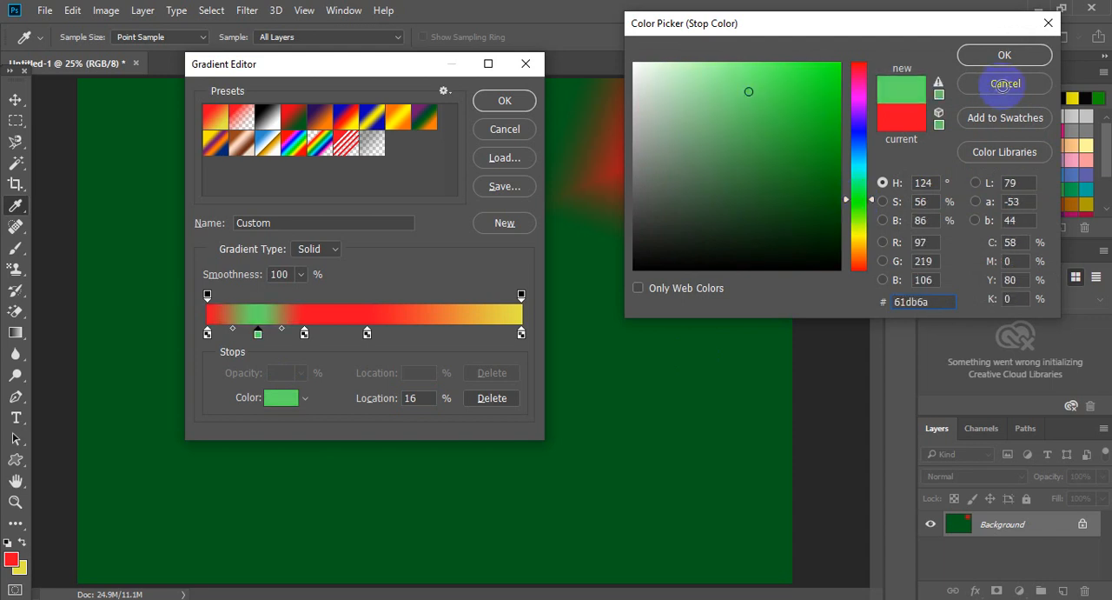
pyautogui.press('Return')
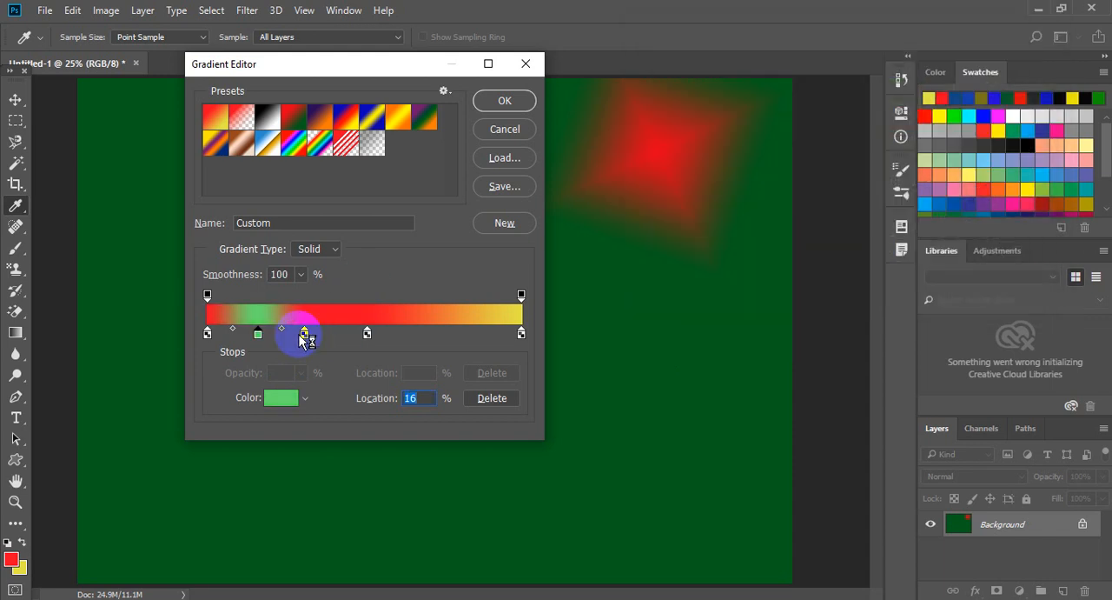
# Place a color stop at 37%, recolor it to cyan 09f0ed, and accept the custom gradient.
pyautogui.click(306, 335)
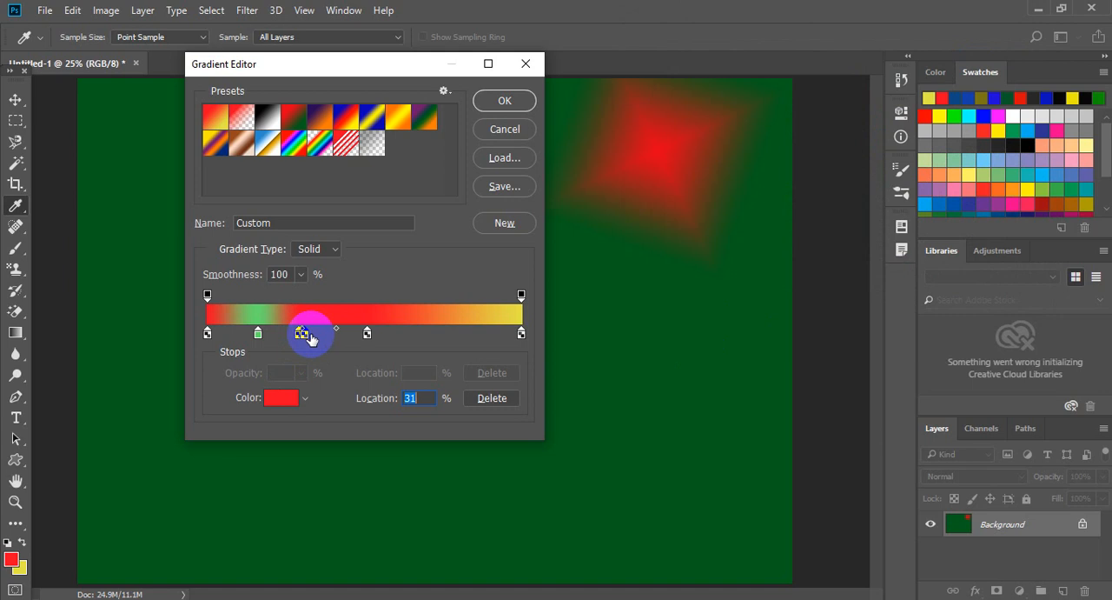
pyautogui.moveTo(306, 339); pyautogui.dragTo(327, 341)
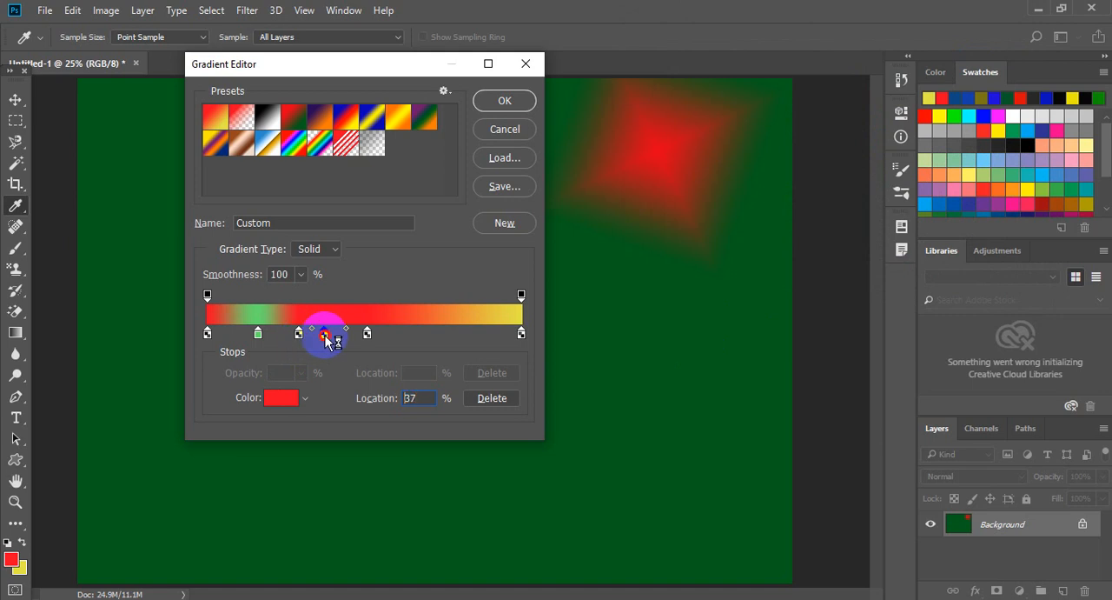
pyautogui.click(290, 403)
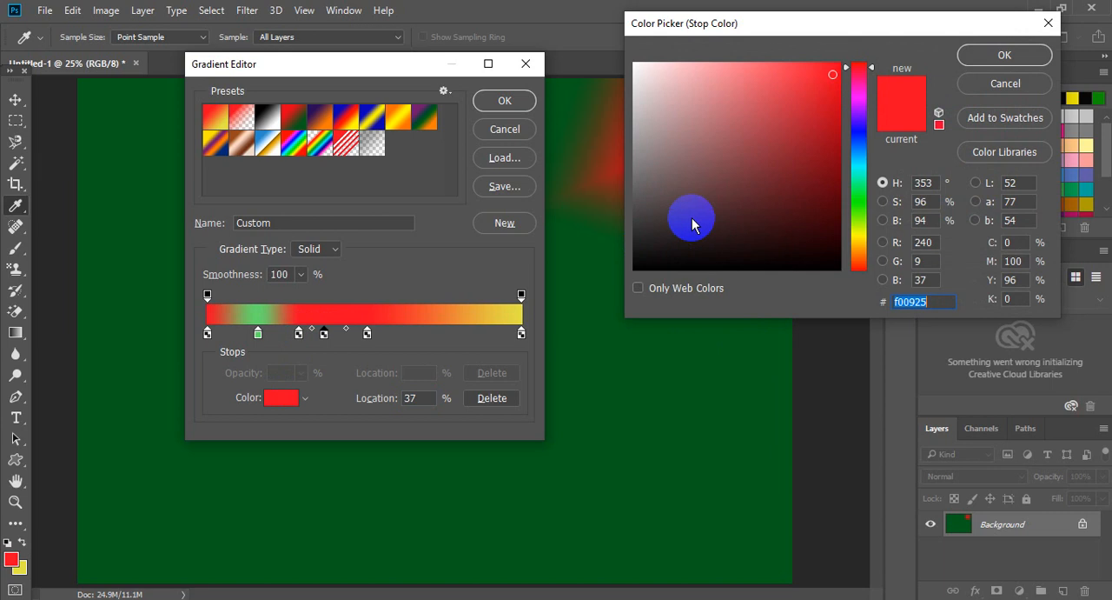
pyautogui.click(857, 171)
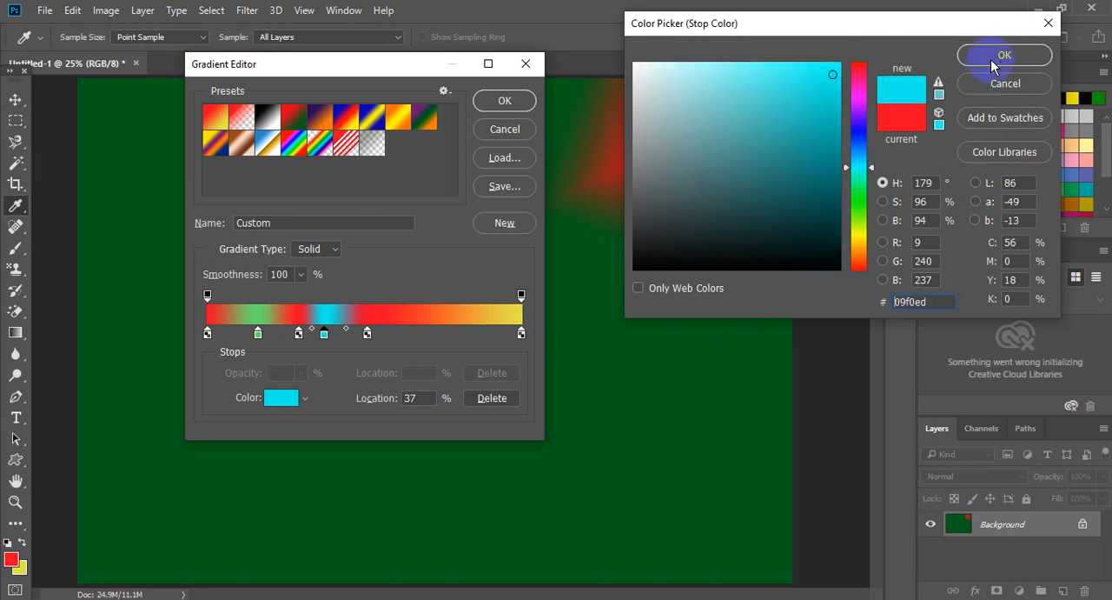
pyautogui.click(1004, 56)
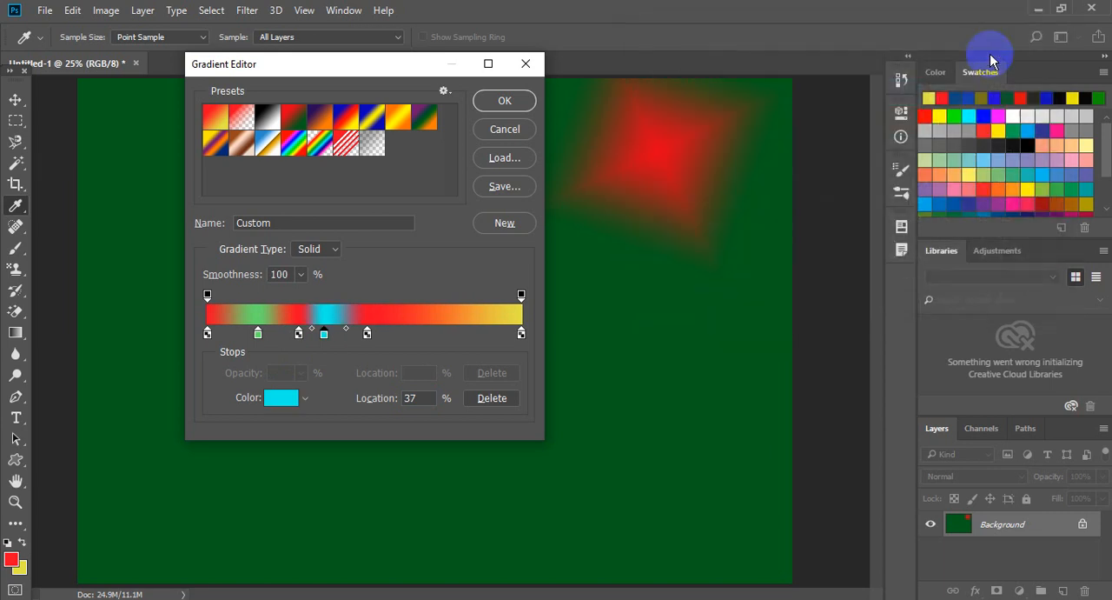
pyautogui.click(520, 104)
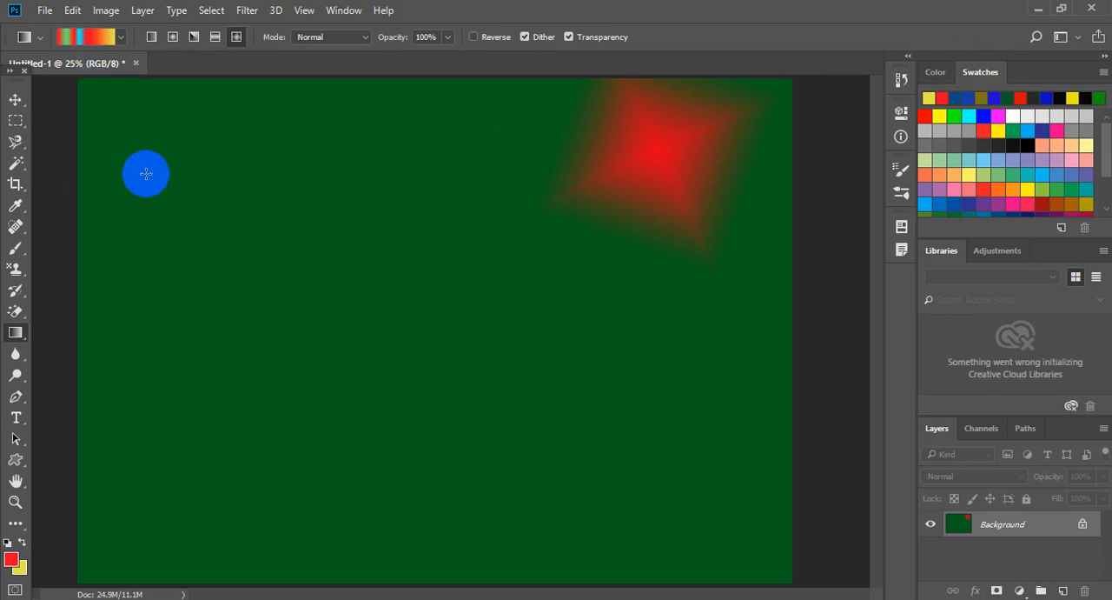
# Fill the canvas diagonally with the custom gradient in Diamond style, and again in Linear style.
pyautogui.moveTo(146, 174); pyautogui.dragTo(678, 517)
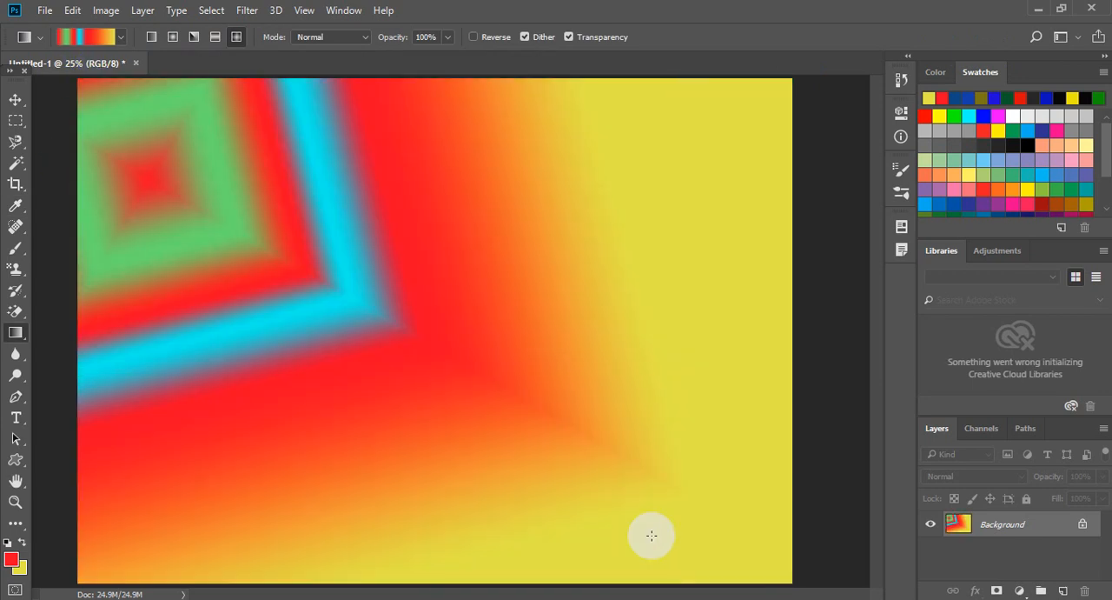
pyautogui.click(151, 37)
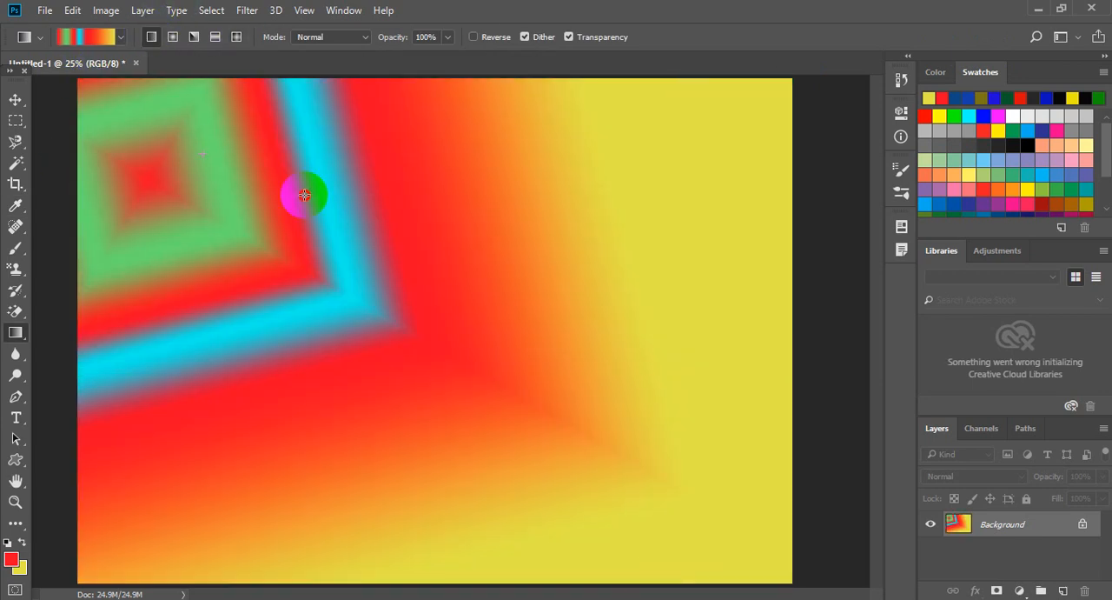
pyautogui.moveTo(304, 195); pyautogui.dragTo(750, 503)
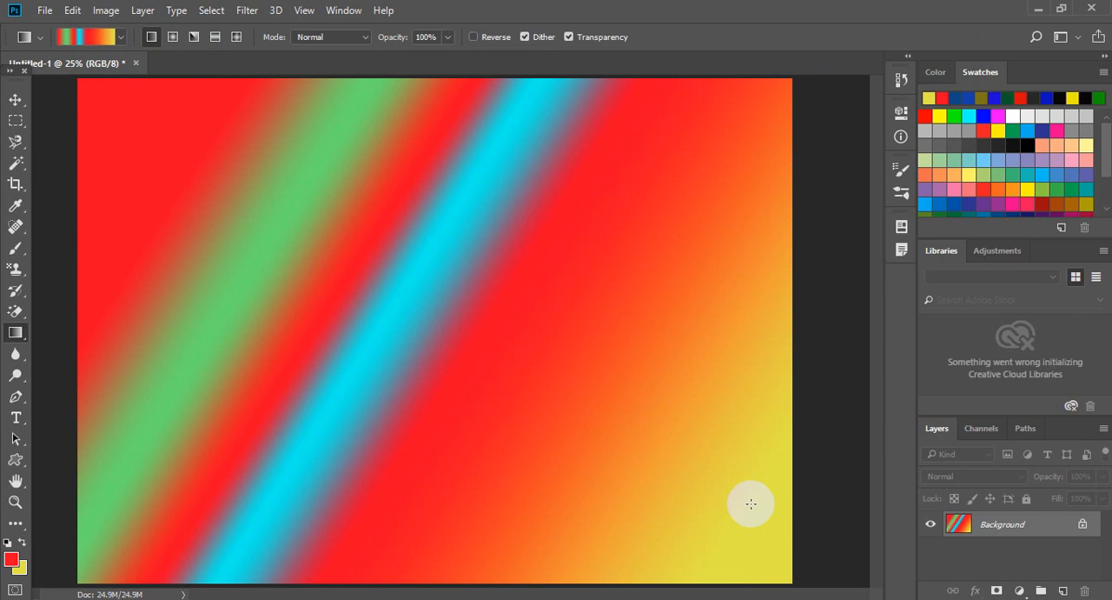
# Switch to the Radial gradient style and fill the canvas twice with the custom gradient, each from a different center.
pyautogui.click(172, 37)
pyautogui.moveTo(232, 172); pyautogui.dragTo(496, 309)
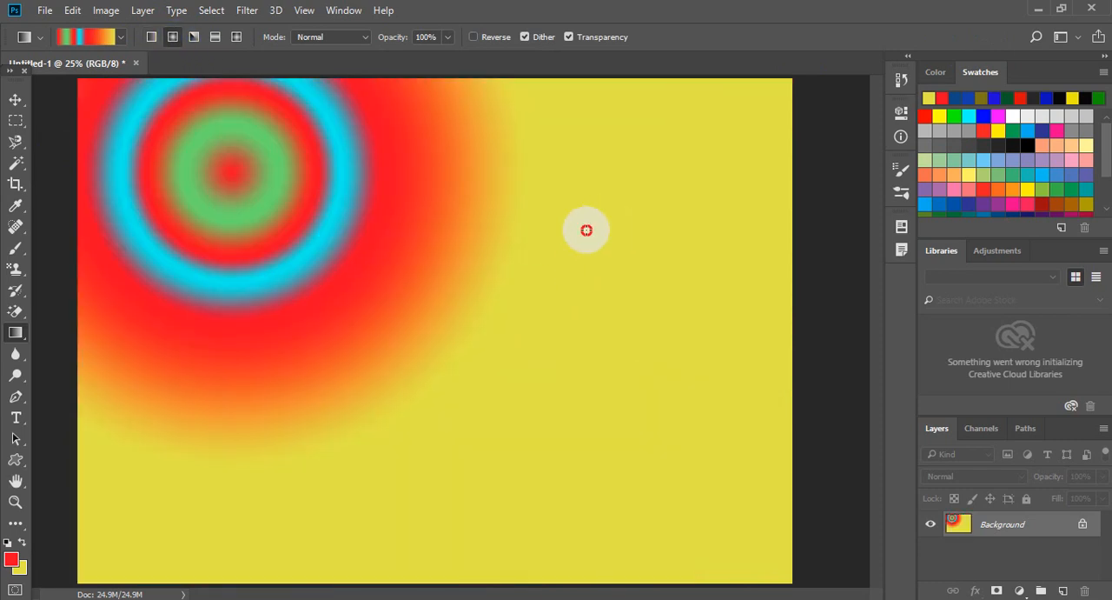
pyautogui.moveTo(587, 230); pyautogui.dragTo(632, 492)
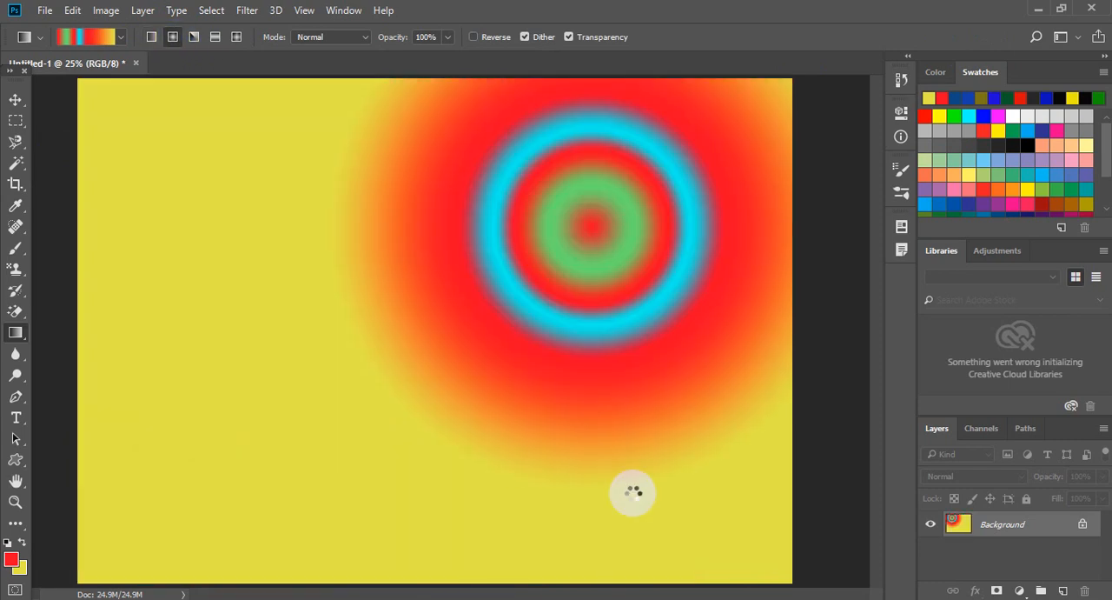
# Reopen the Gradient Editor, remove the red color stop between green and cyan, and select the starting opacity stop.
pyautogui.click(96, 42)
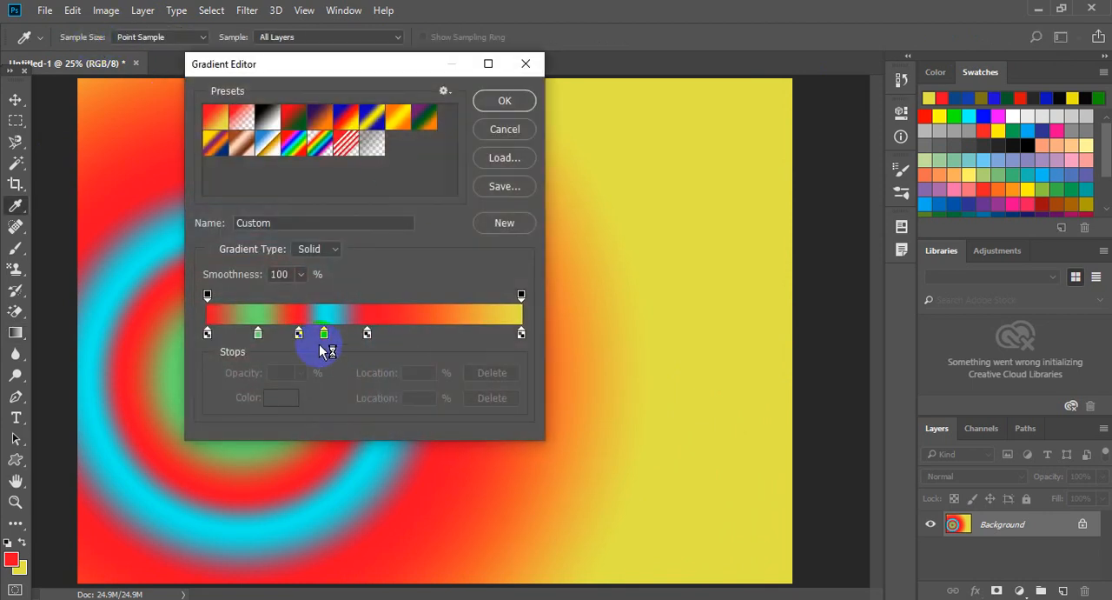
pyautogui.moveTo(298, 334); pyautogui.dragTo(301, 373)
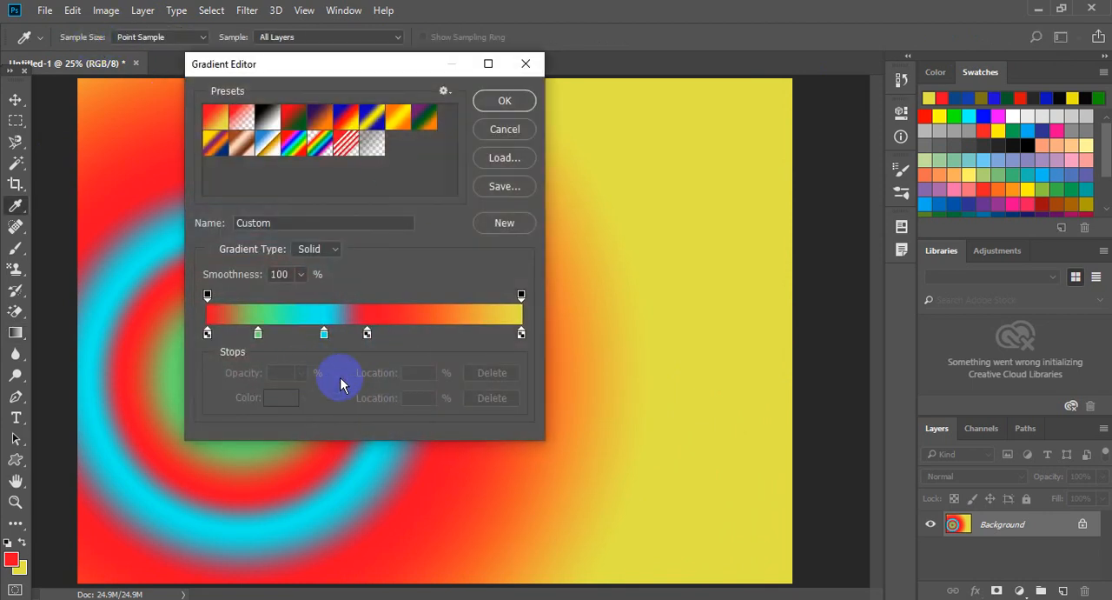
pyautogui.moveTo(208, 296); pyautogui.dragTo(301, 304)
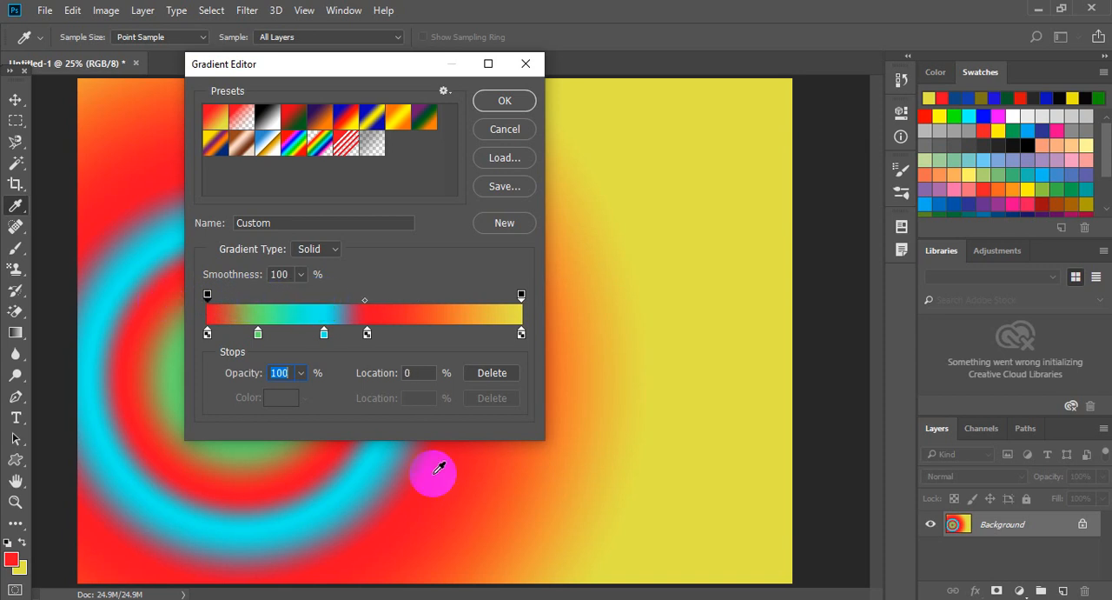
# Move the yellow color stop to 58%, the inner red one to 45% and the cyan one to 28%, deleting any extra stop.
pyautogui.moveTo(522, 300)
pyautogui.mouseDown()
pyautogui.moveTo(408, 298)
pyautogui.moveTo(523, 294)
pyautogui.mouseUp()
pyautogui.moveTo(522, 334); pyautogui.dragTo(295, 336)
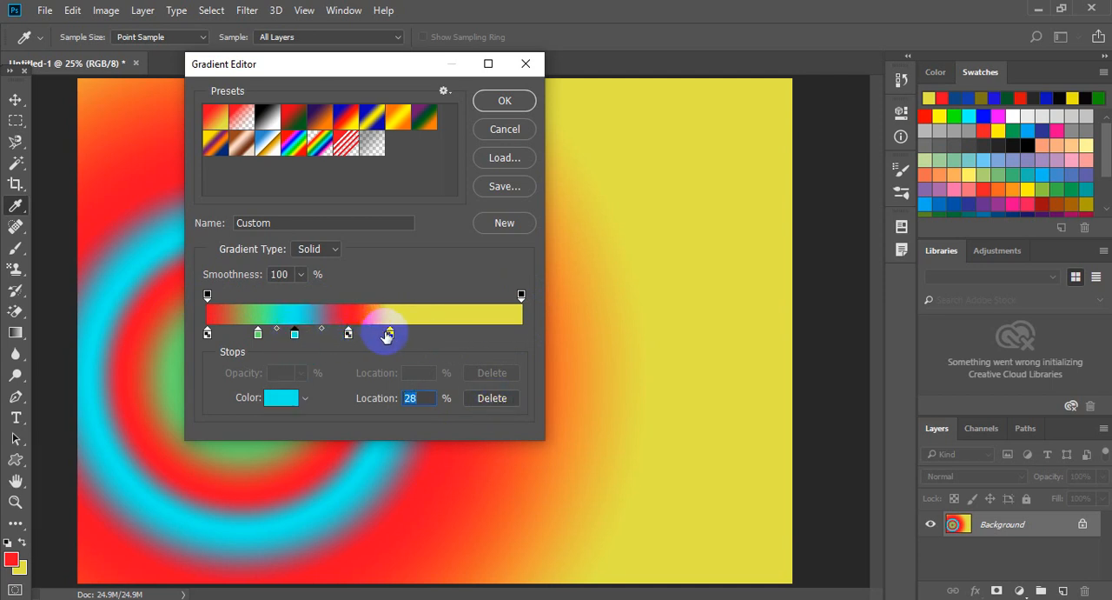
pyautogui.click(386, 336)
pyautogui.click(492, 397)
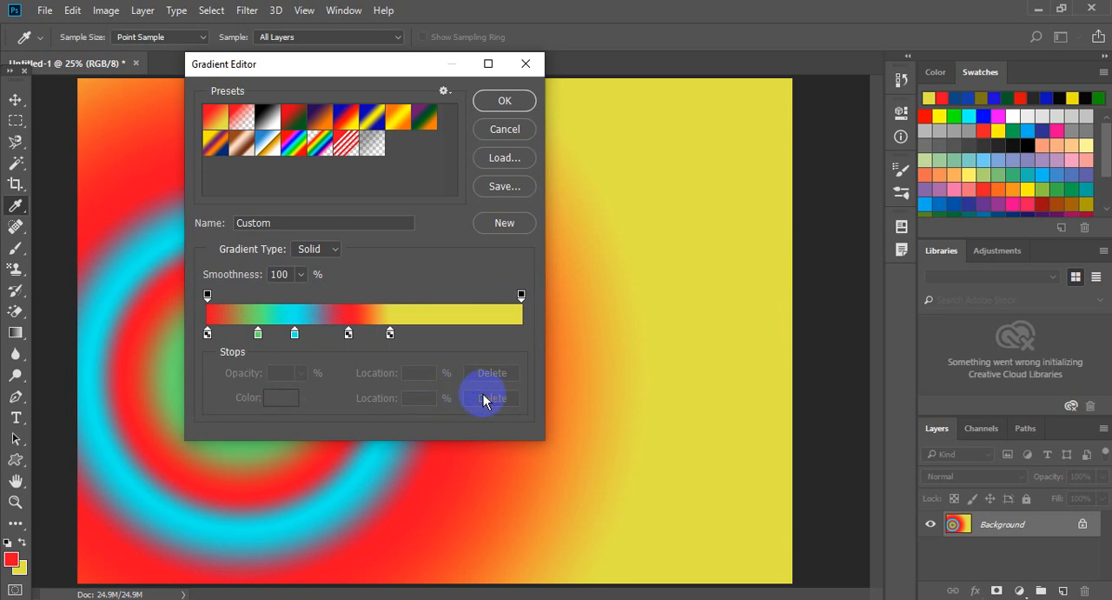
# Delete the yellow color stop at 58% and the cyan stop at 56%, leaving the color picker without changes.
pyautogui.doubleClick(388, 336)
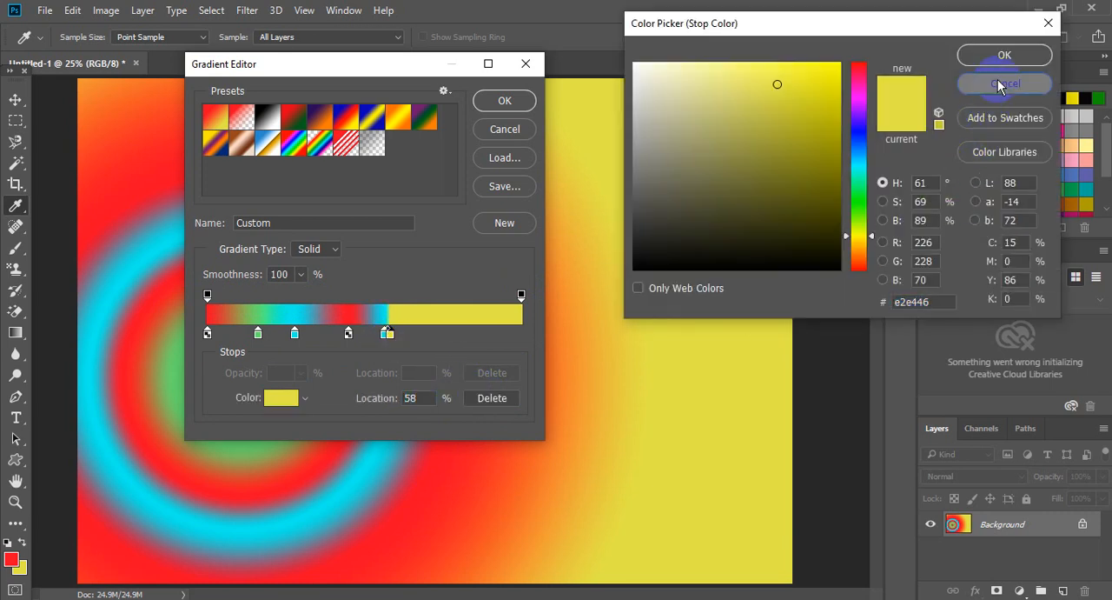
pyautogui.click(1006, 84)
pyautogui.click(481, 405)
pyautogui.click(391, 341)
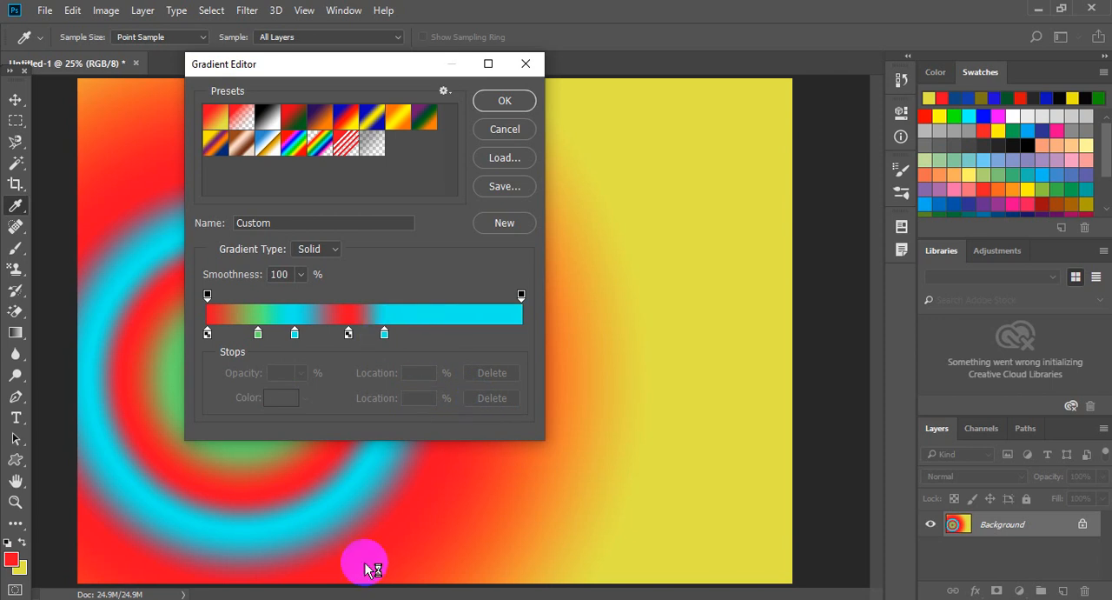
pyautogui.click(385, 335)
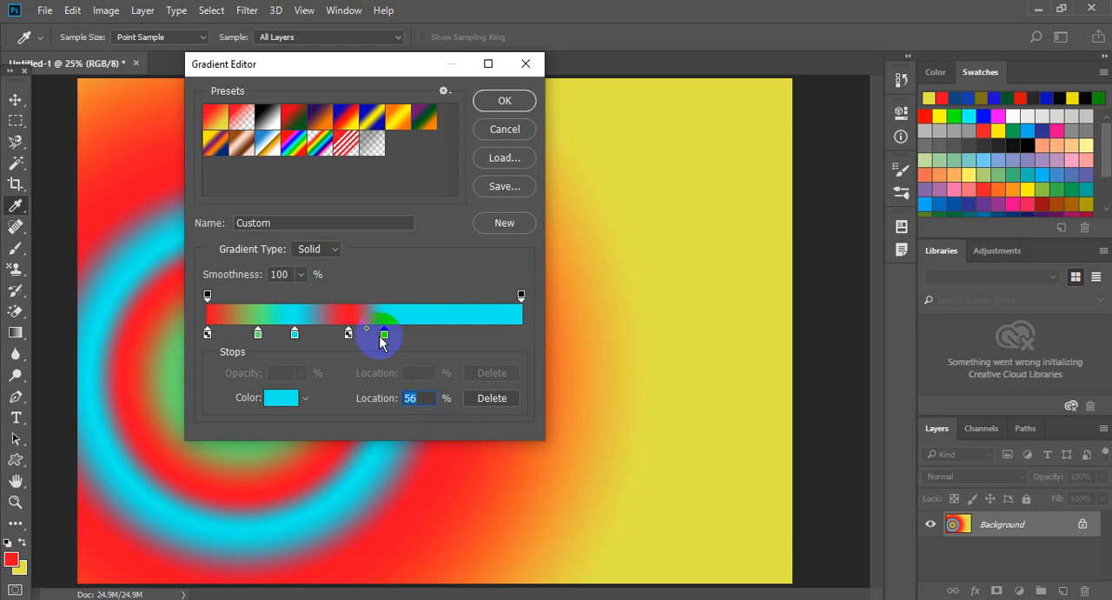
pyautogui.click(492, 401)
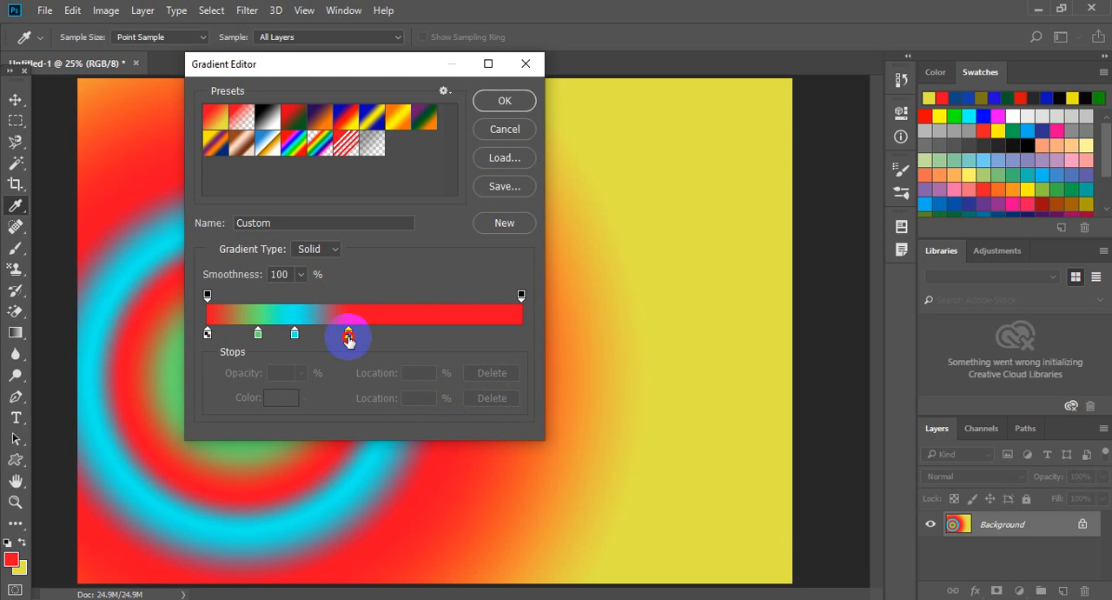
# Move the last red color stop to 89% and the green one to 11%, with two cyan stops spread between them.
pyautogui.click(349, 335)
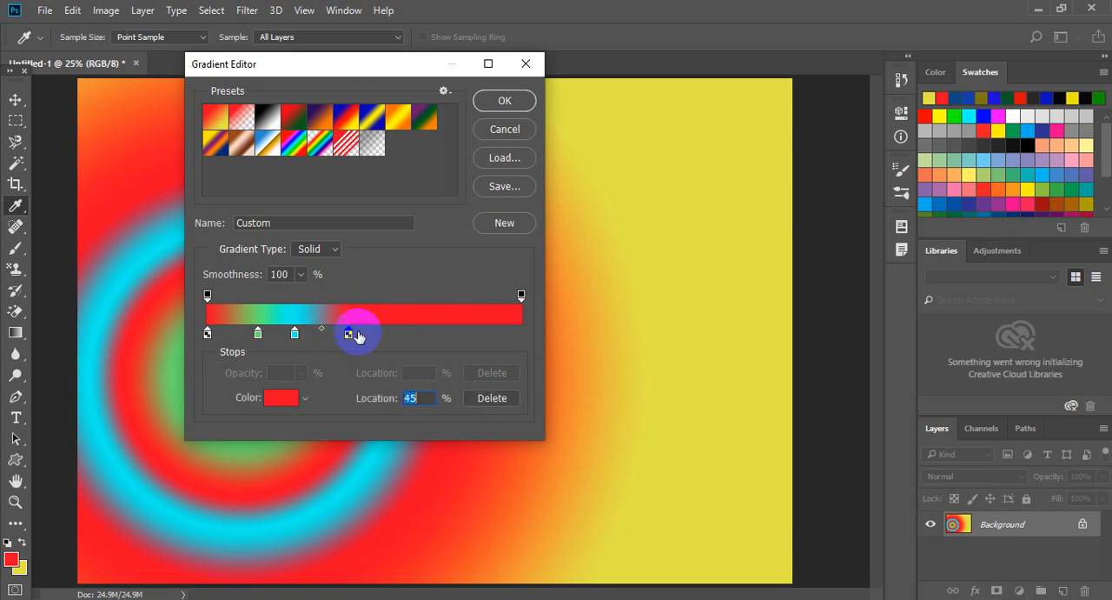
pyautogui.moveTo(349, 340); pyautogui.dragTo(489, 338)
pyautogui.moveTo(295, 334); pyautogui.dragTo(387, 337)
pyautogui.moveTo(289, 336); pyautogui.dragTo(241, 338)
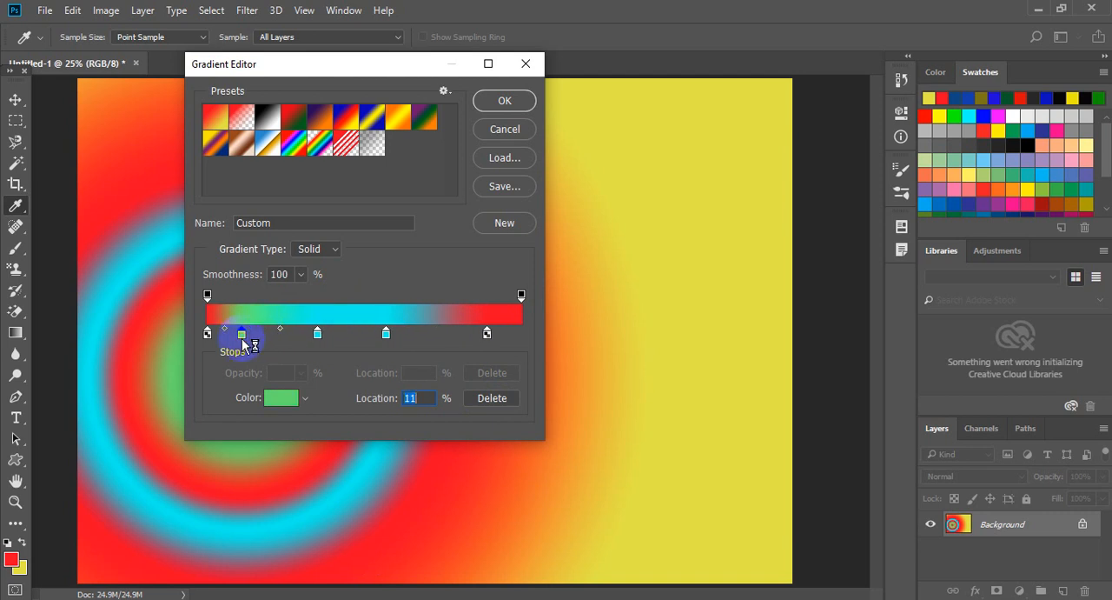
# Open the gradient save dialog and cancel it, and try the Smoothness slider while keeping it at 100%.
pyautogui.click(499, 193)
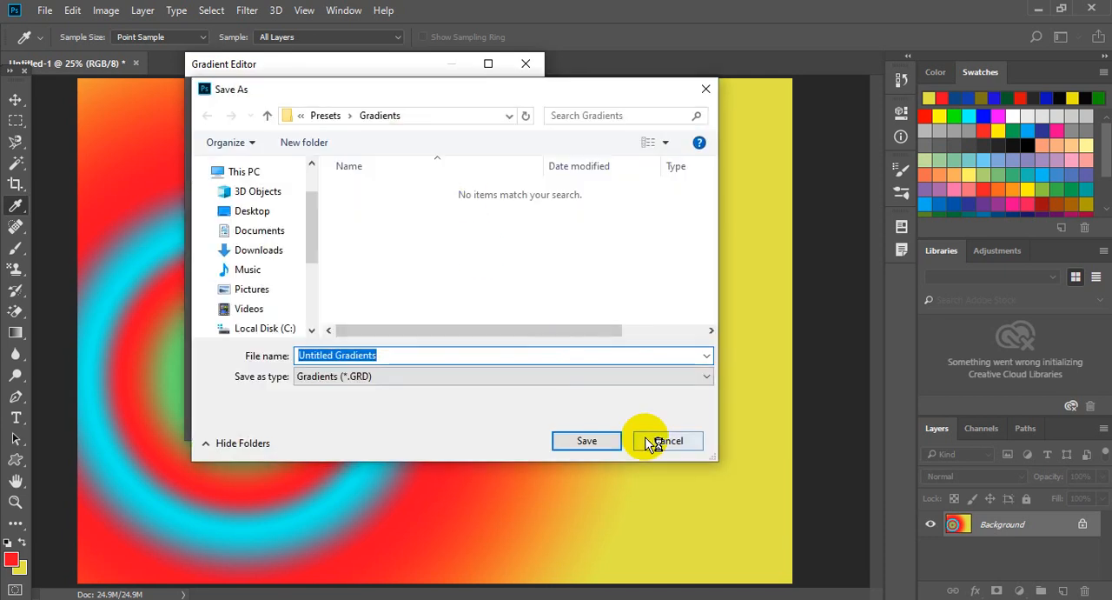
pyautogui.click(666, 441)
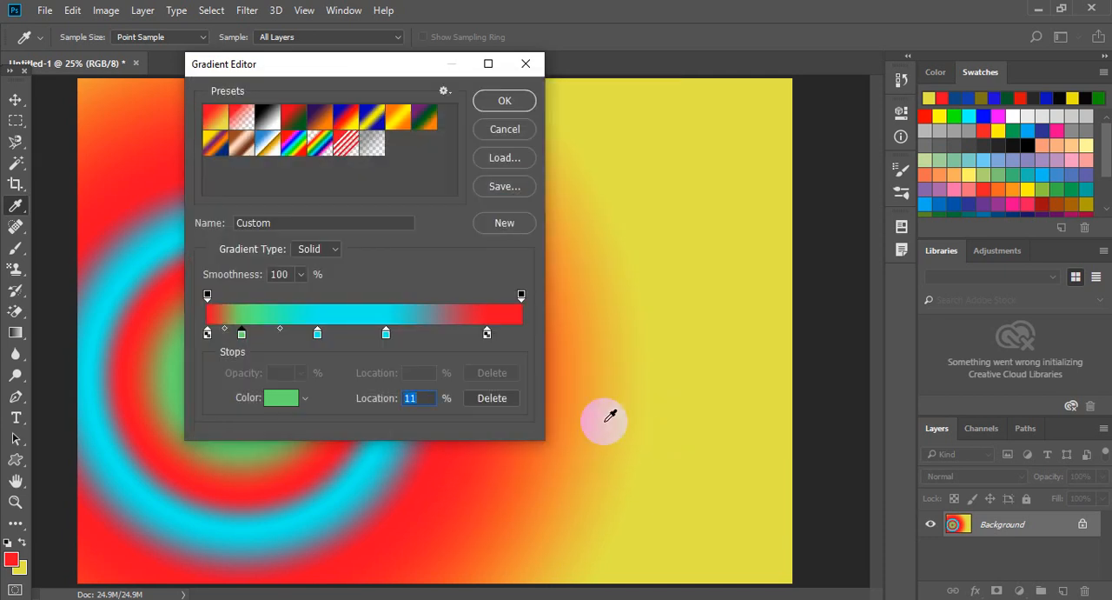
pyautogui.click(301, 275)
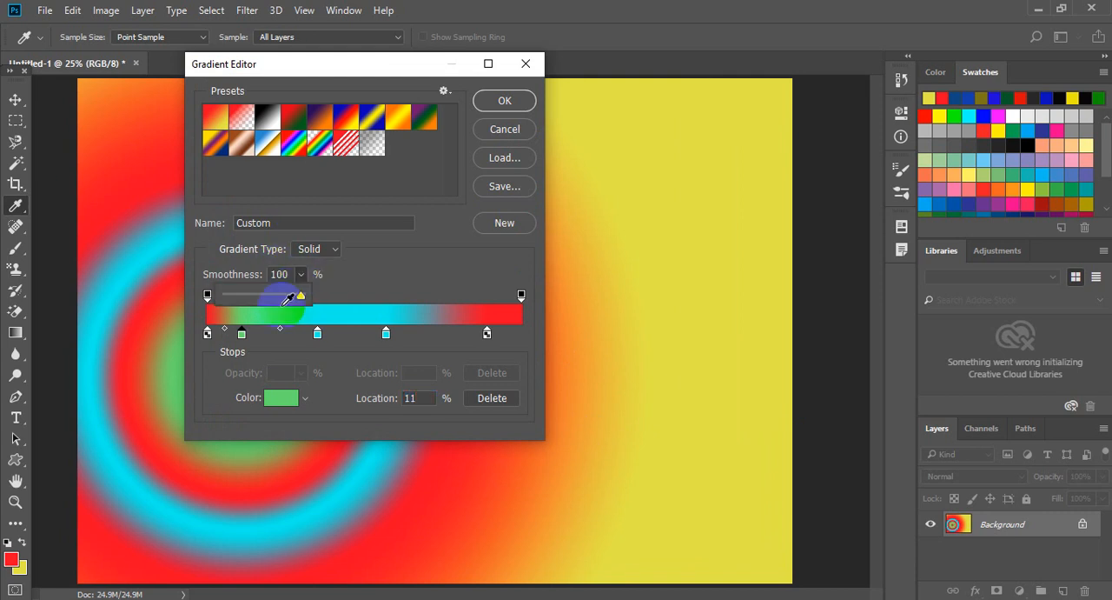
pyautogui.click(475, 339)
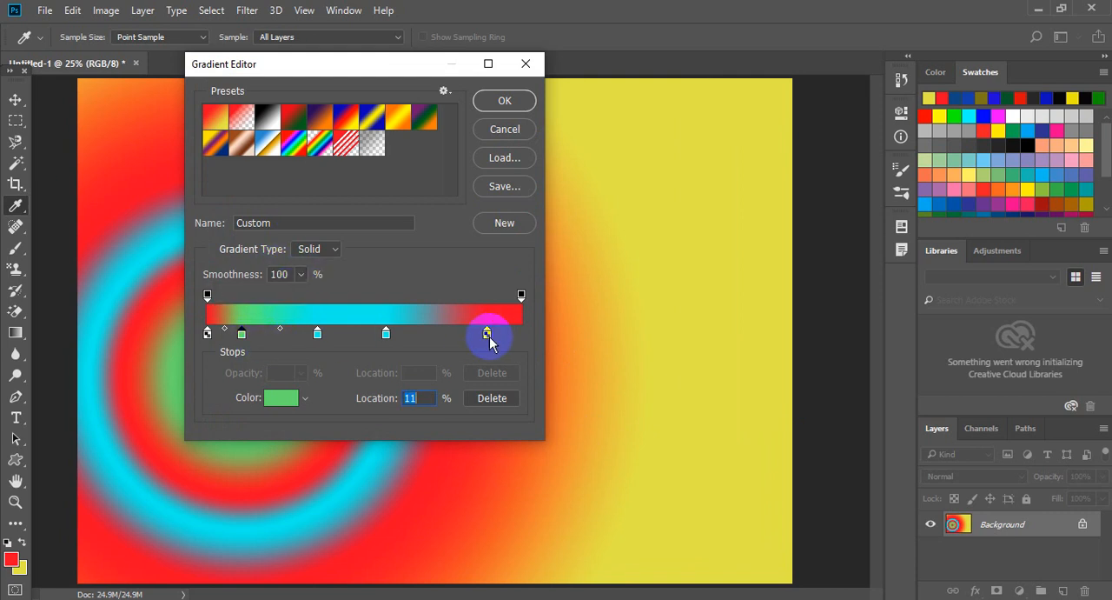
pyautogui.click(486, 337)
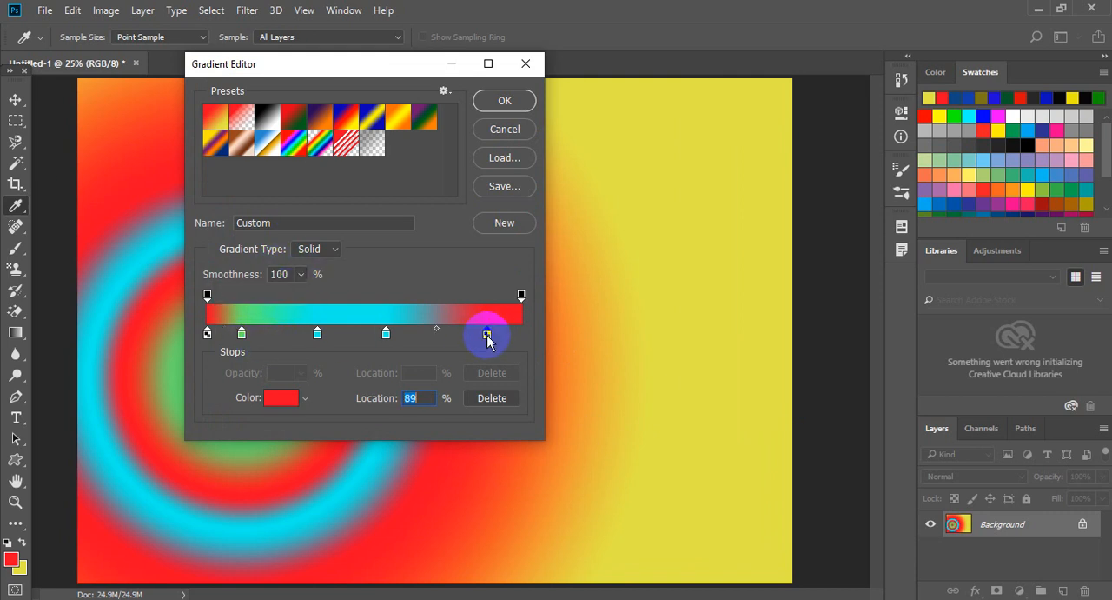
pyautogui.click(301, 274)
pyautogui.moveTo(301, 298); pyautogui.dragTo(360, 273)
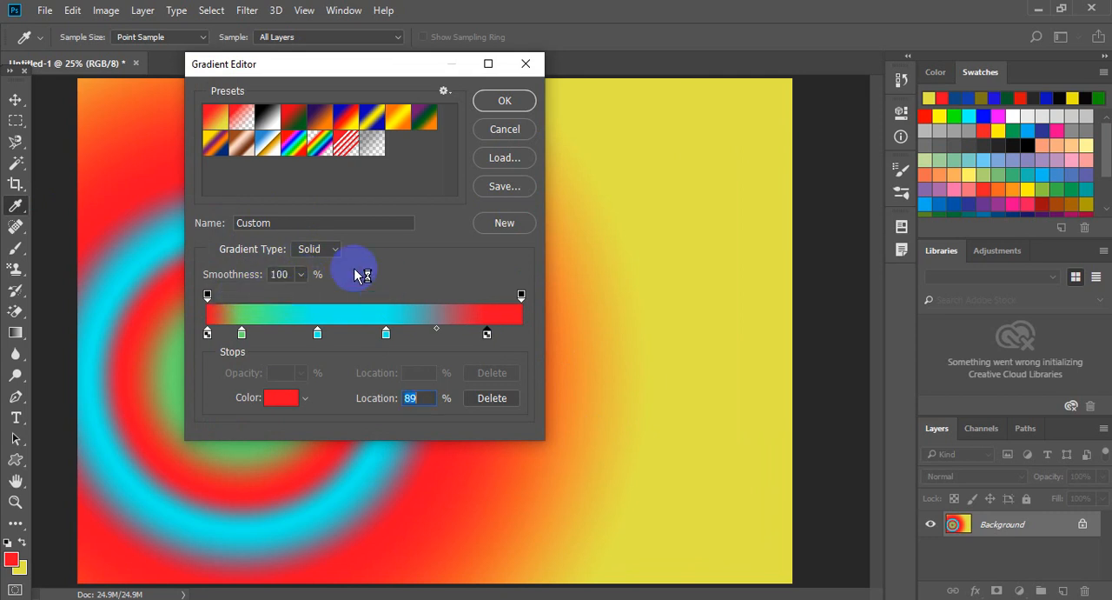
# Change the gradient type to Noise and randomize its colors several times.
pyautogui.click(329, 251)
pyautogui.click(321, 275)
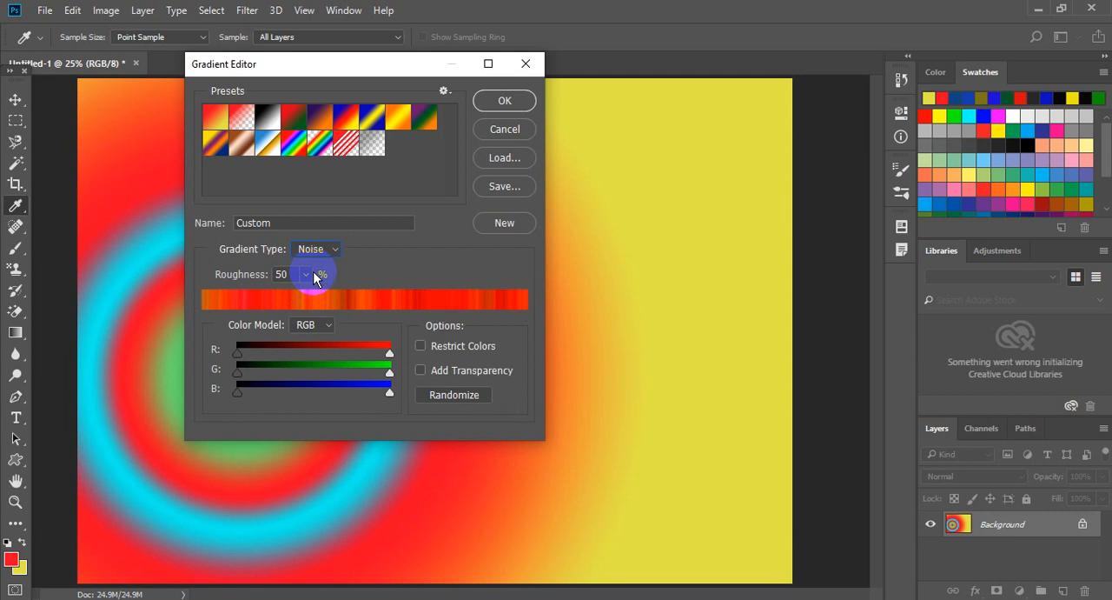
pyautogui.click(390, 393)
pyautogui.click(451, 396)
pyautogui.click(451, 395)
pyautogui.click(451, 396)
pyautogui.click(451, 396)
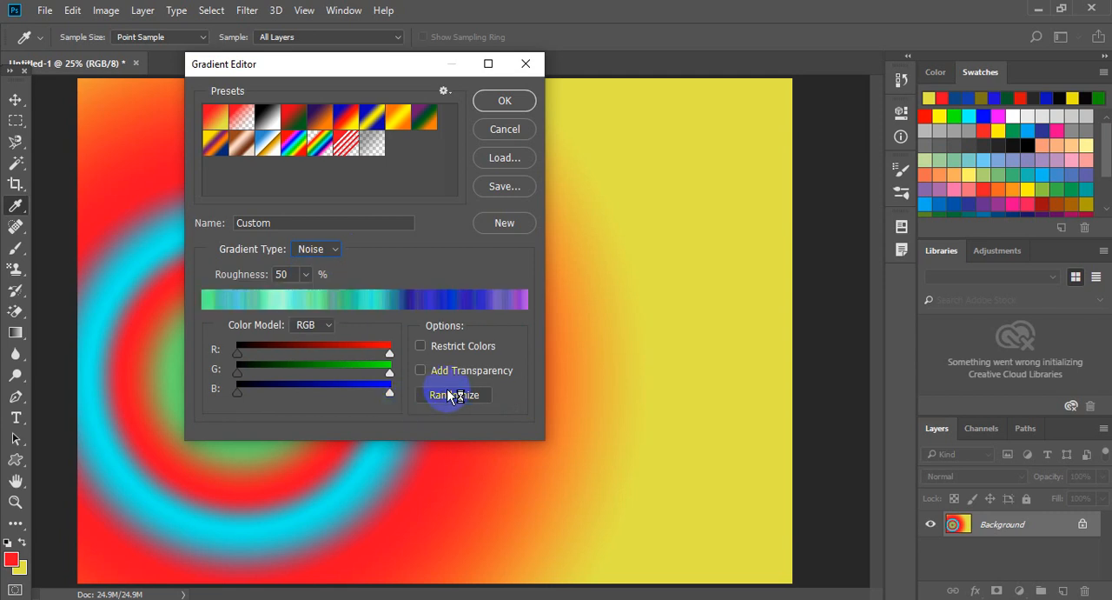
# Raise the lower limit of the noise gradient's red channel to about the middle, keeping its upper limit at maximum.
pyautogui.click(389, 353)
pyautogui.moveTo(370, 356); pyautogui.dragTo(415, 354)
pyautogui.moveTo(231, 349); pyautogui.dragTo(307, 354)
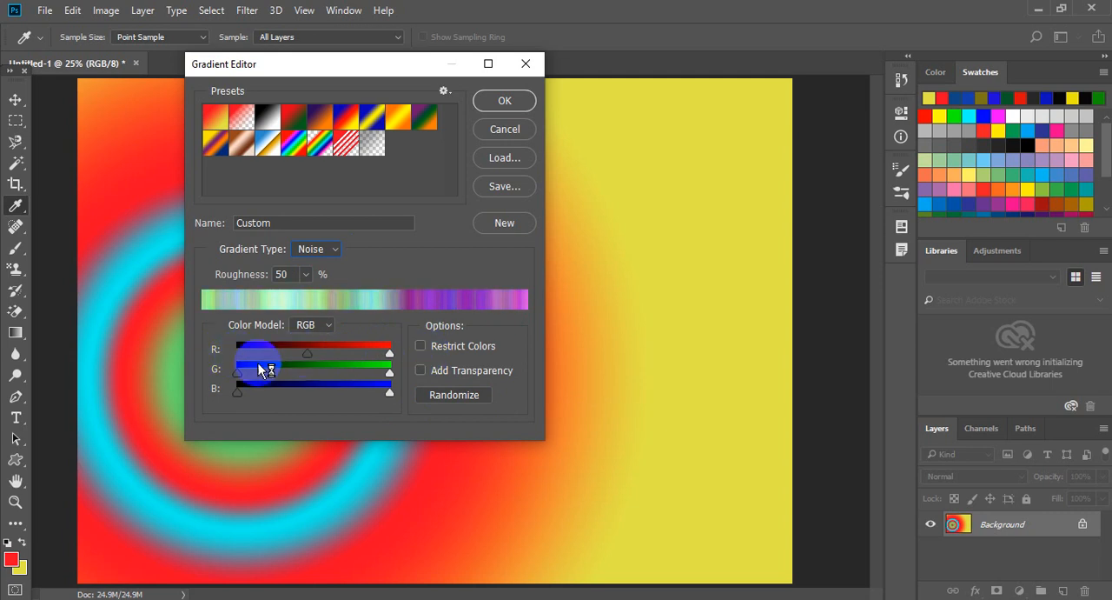
# Raise the lower limits of the noise gradient's green and blue channels, and randomize its colors.
pyautogui.moveTo(239, 372); pyautogui.dragTo(339, 394)
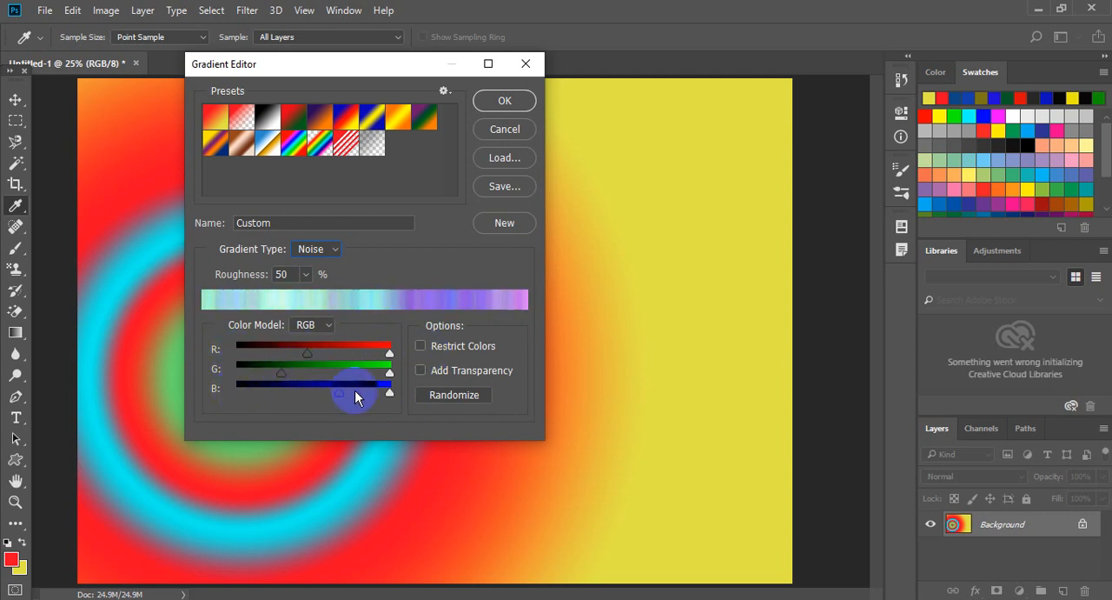
pyautogui.click(470, 395)
pyautogui.click(474, 396)
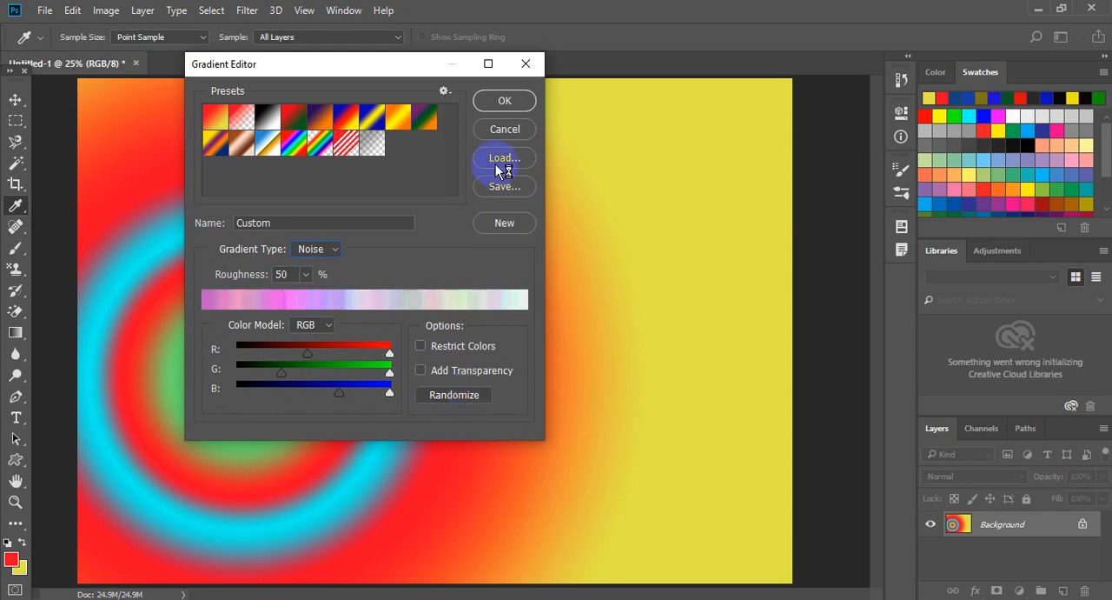
# Accept the noise gradient and apply it radially from the canvas's upper-left area toward its lower right.
pyautogui.click(498, 102)
pyautogui.moveTo(178, 141); pyautogui.dragTo(613, 362)
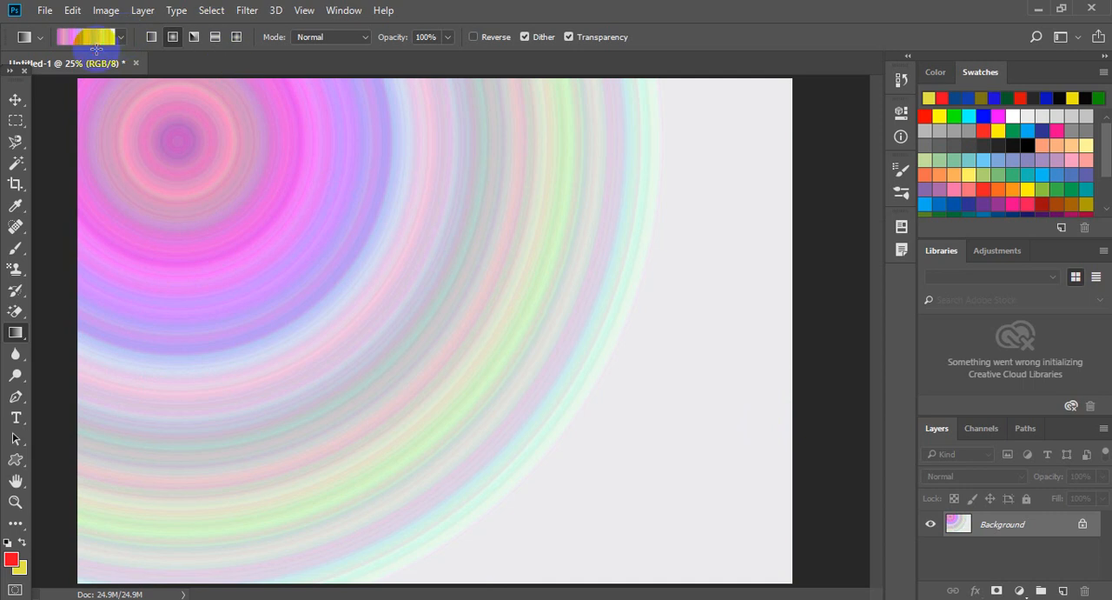
# Switch the noise gradient's color model to HSB and adjust the lower limits of hue, saturation and brightness.
pyautogui.click(93, 39)
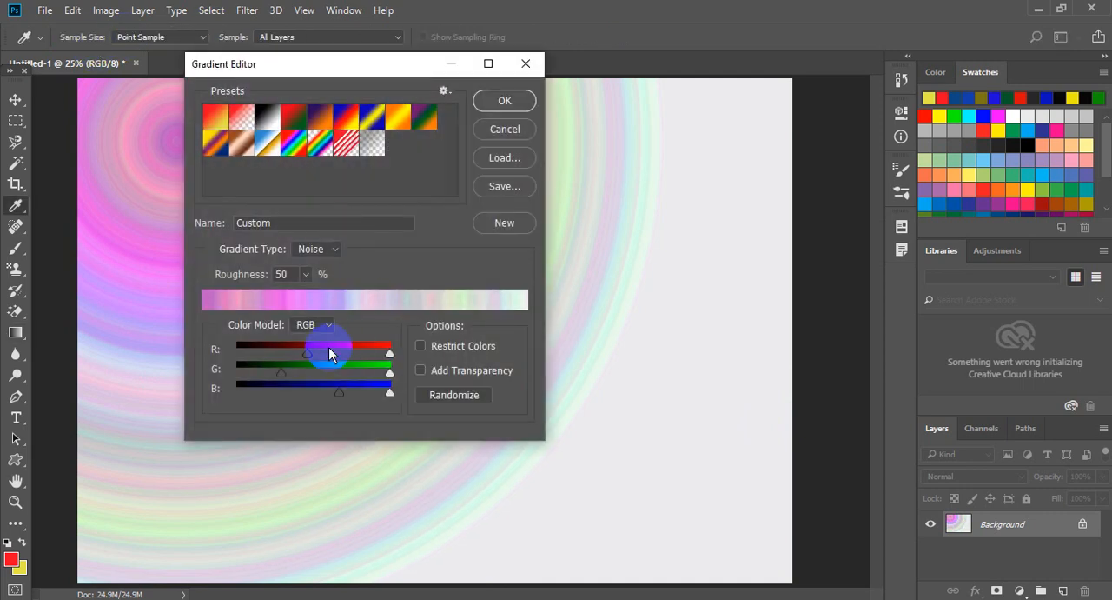
pyautogui.click(328, 327)
pyautogui.click(324, 354)
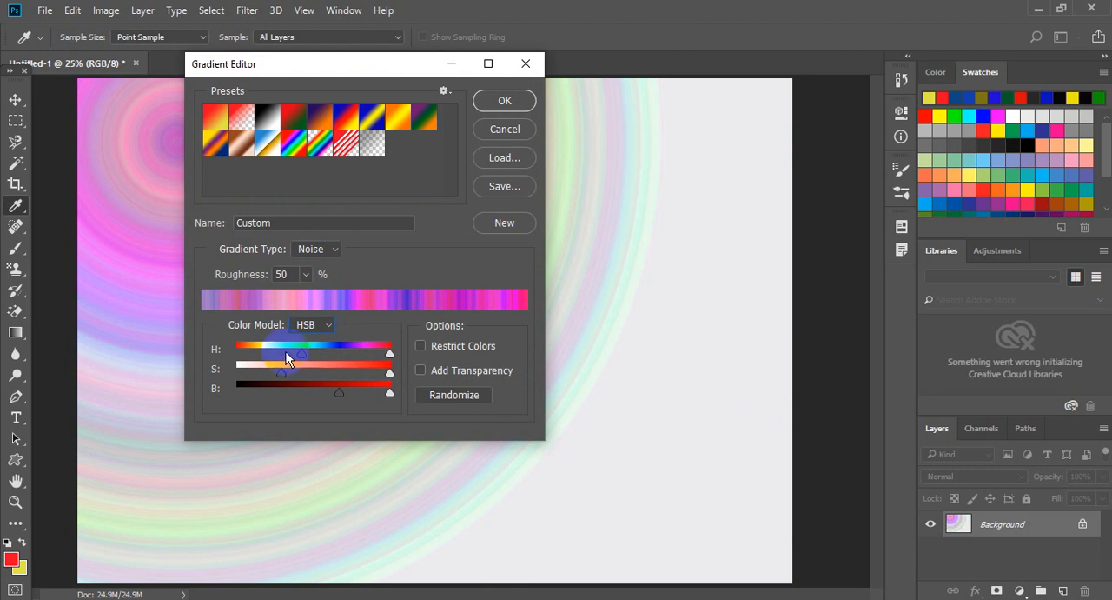
pyautogui.moveTo(300, 355); pyautogui.dragTo(294, 393)
# Randomize the noise gradient's colors and enable Add Transparency.
pyautogui.click(461, 396)
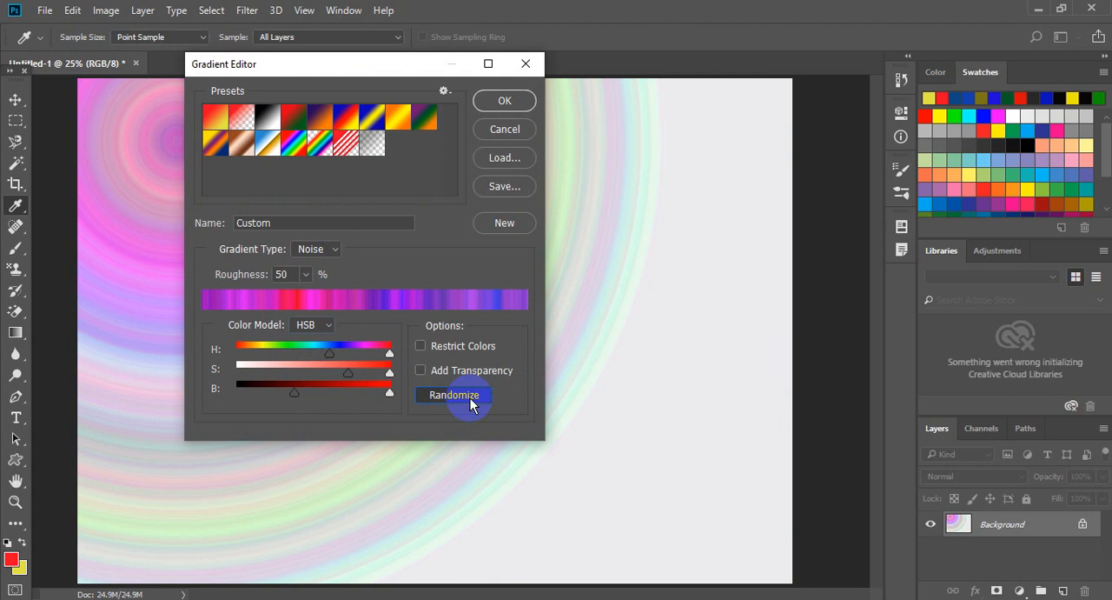
pyautogui.click(470, 401)
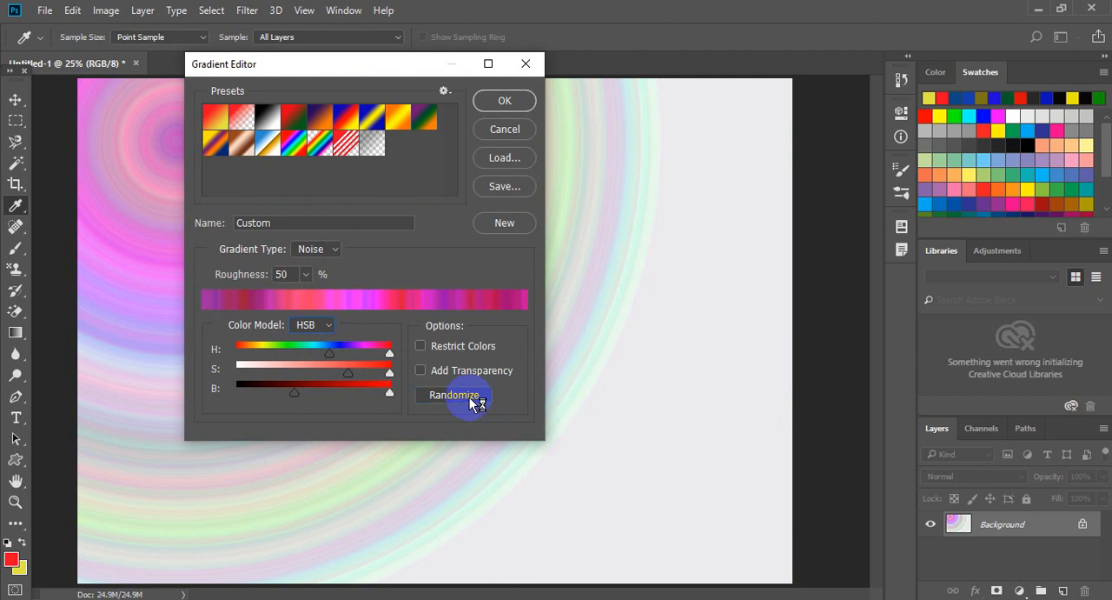
pyautogui.click(439, 379)
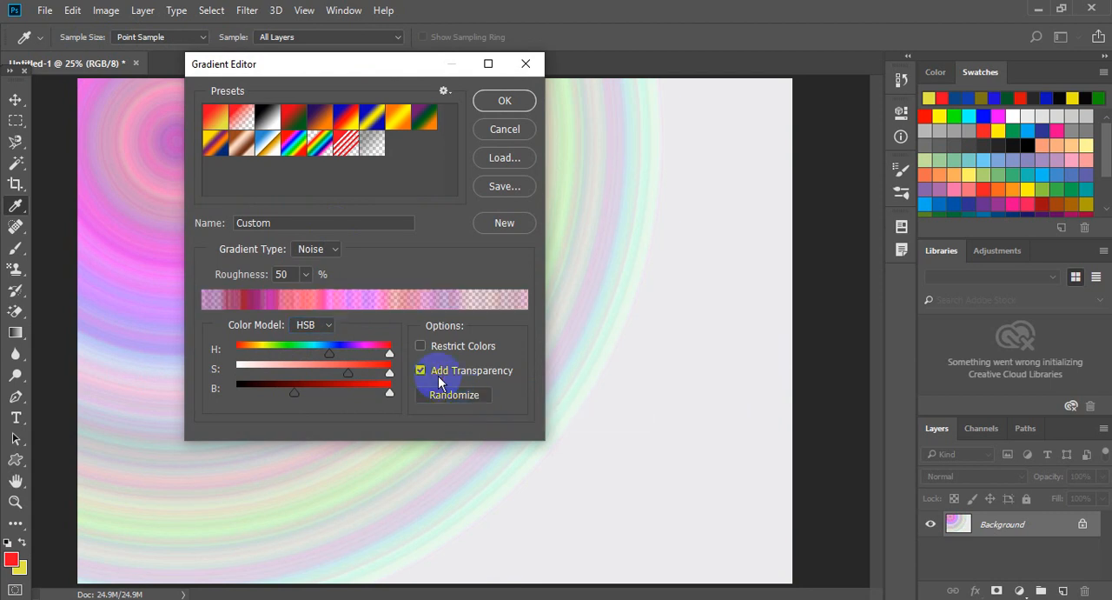
# Accept the transparent noise gradient and apply it radially twice from different points in the canvas's upper-left area.
pyautogui.click(500, 102)
pyautogui.moveTo(191, 190); pyautogui.dragTo(527, 432)
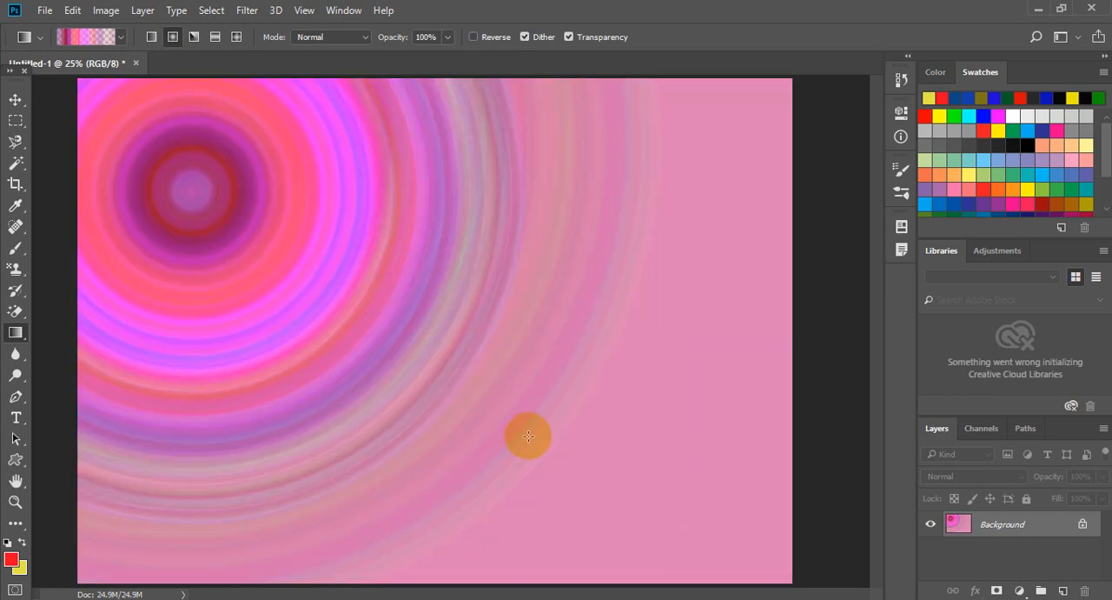
pyautogui.moveTo(284, 205); pyautogui.dragTo(505, 380)
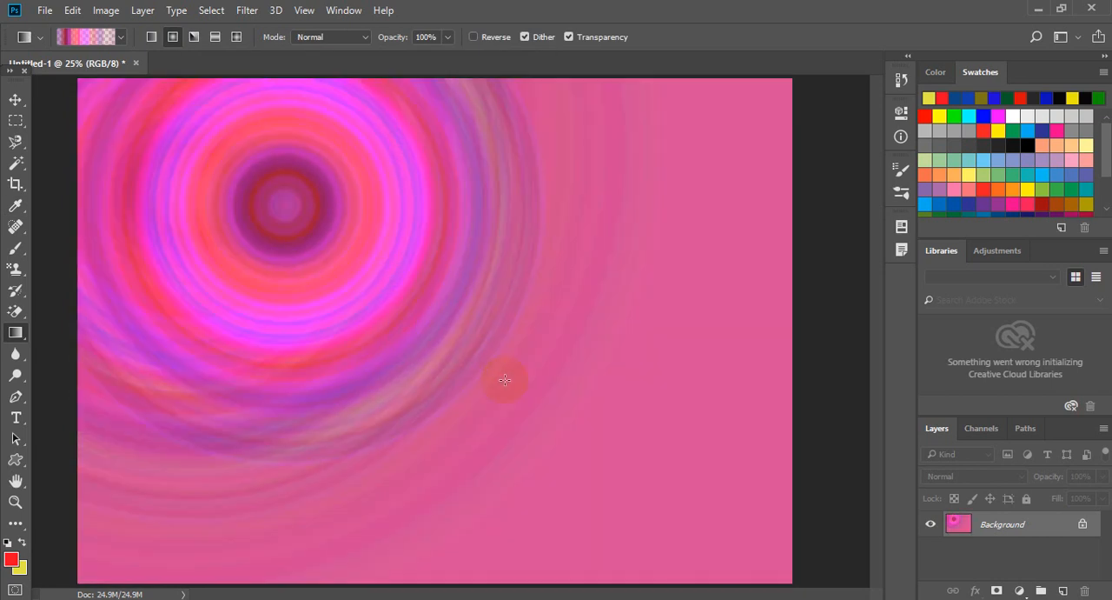
pyautogui.click(152, 40)
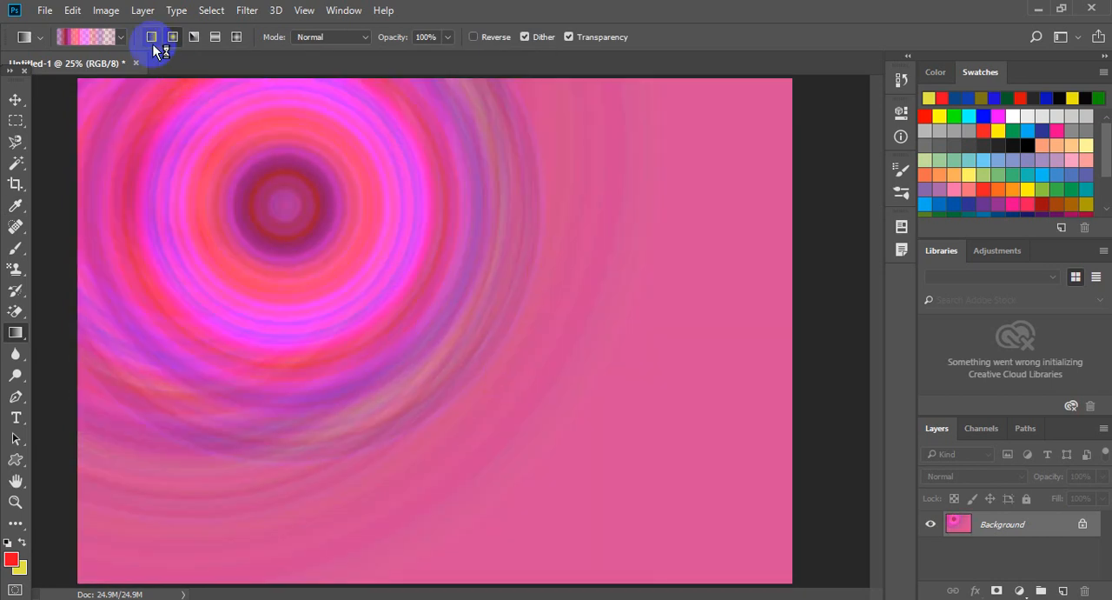
pyautogui.click(90, 41)
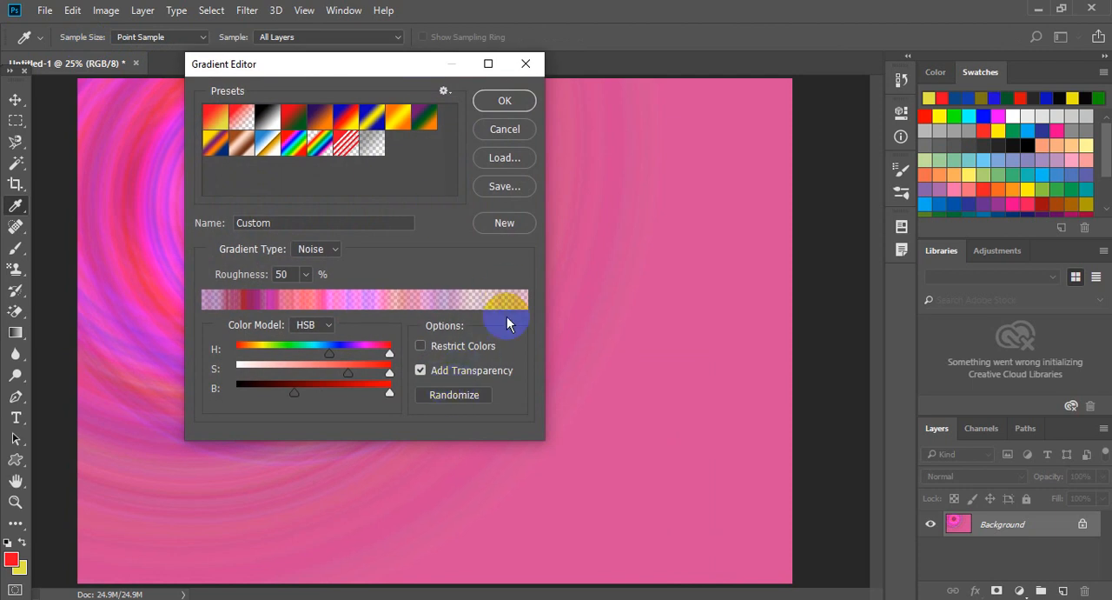
pyautogui.moveTo(417, 62); pyautogui.dragTo(532, 93)
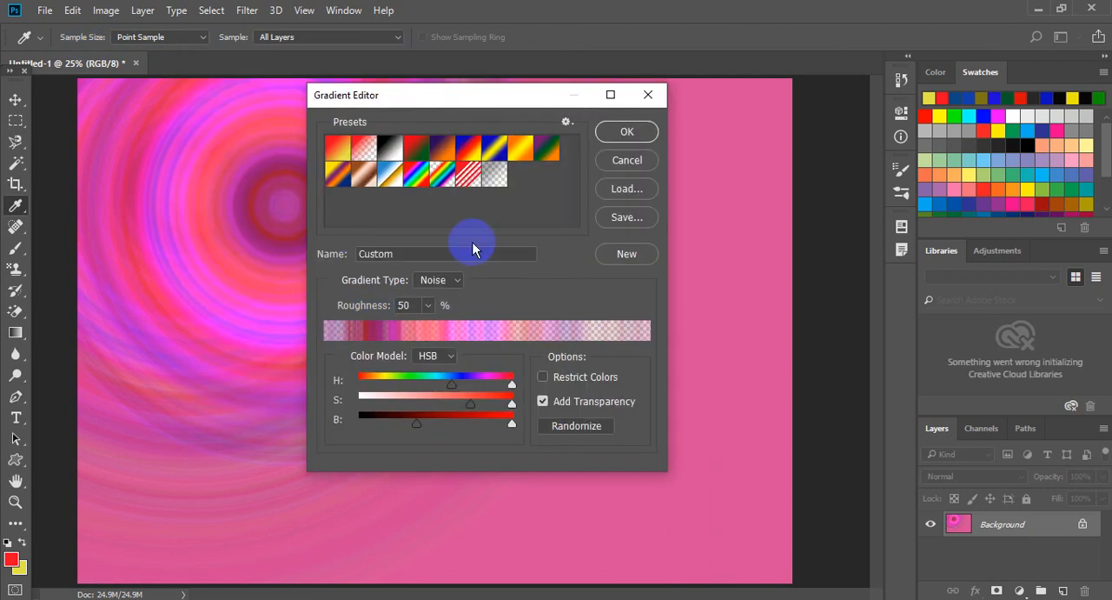
pyautogui.click(473, 248)
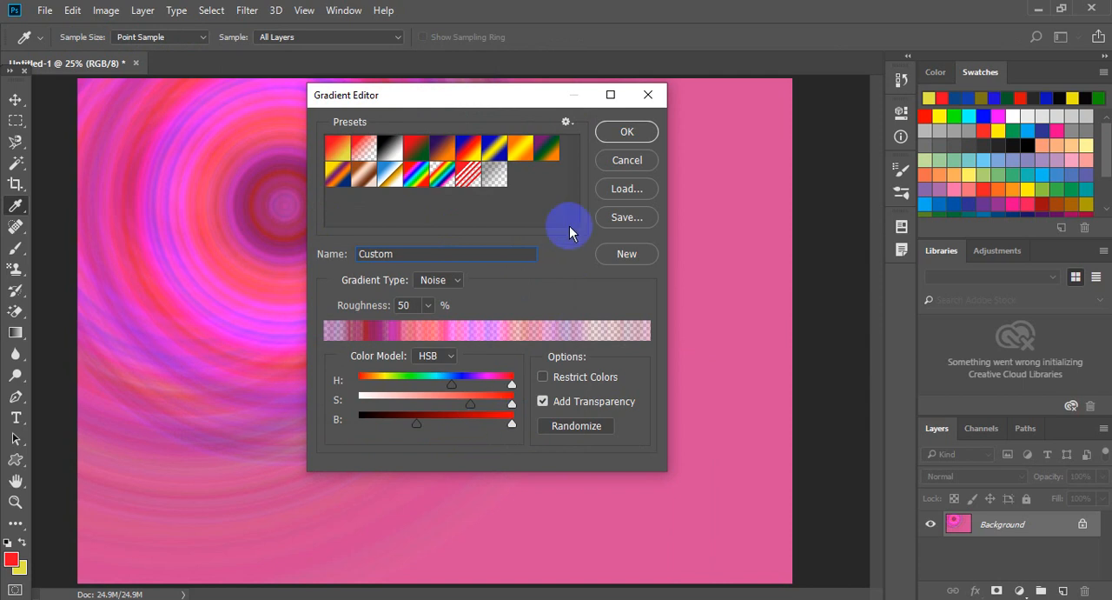
pyautogui.click(604, 161)
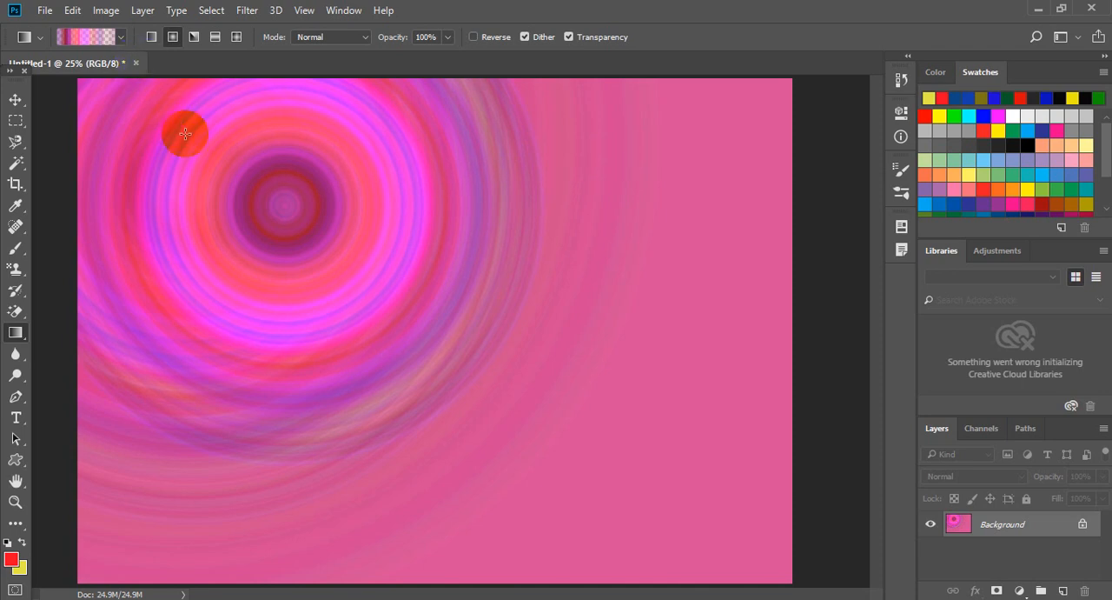
# Create a new A4 document, 210 x 297 mm at 300 pixels/inch, in RGB color with a white background.
pyautogui.click(14, 99)
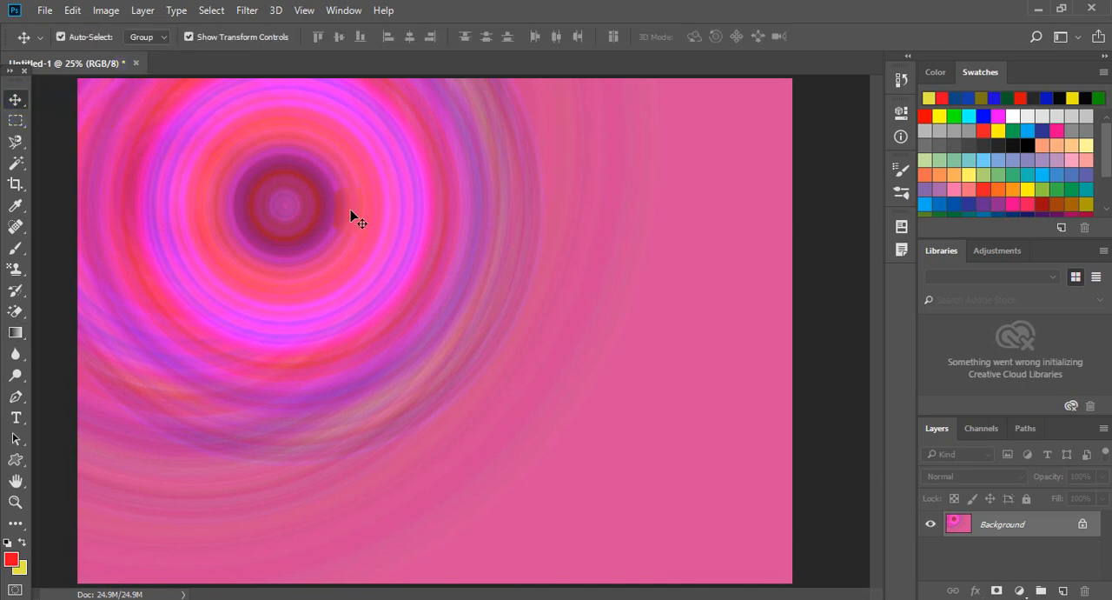
pyautogui.click(43, 10)
pyautogui.click(91, 28)
pyautogui.hotkey('ctrl', 'n')
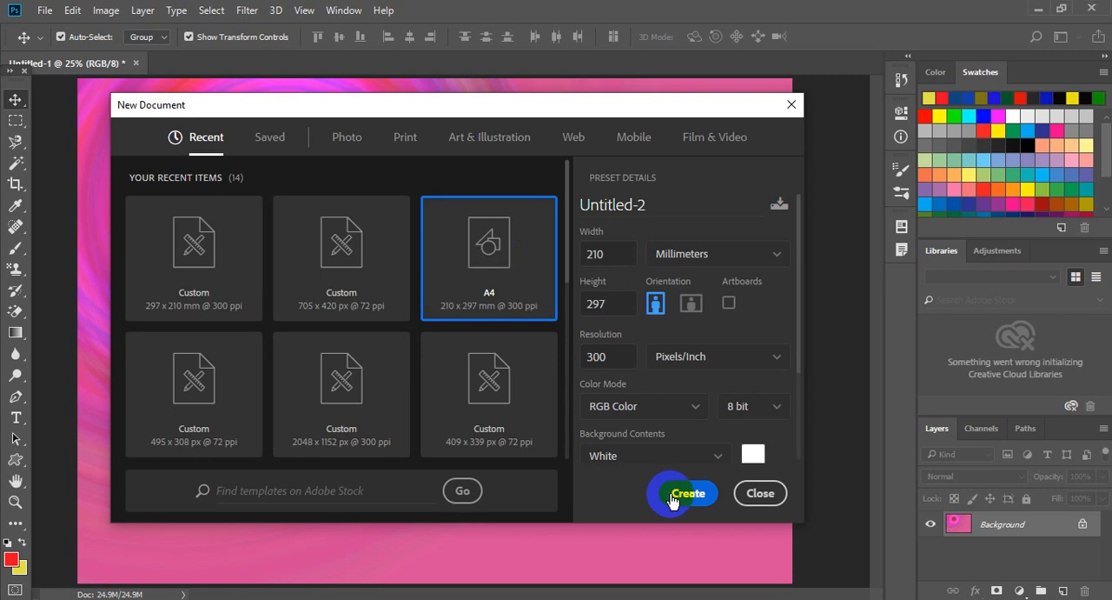
pyautogui.click(674, 496)
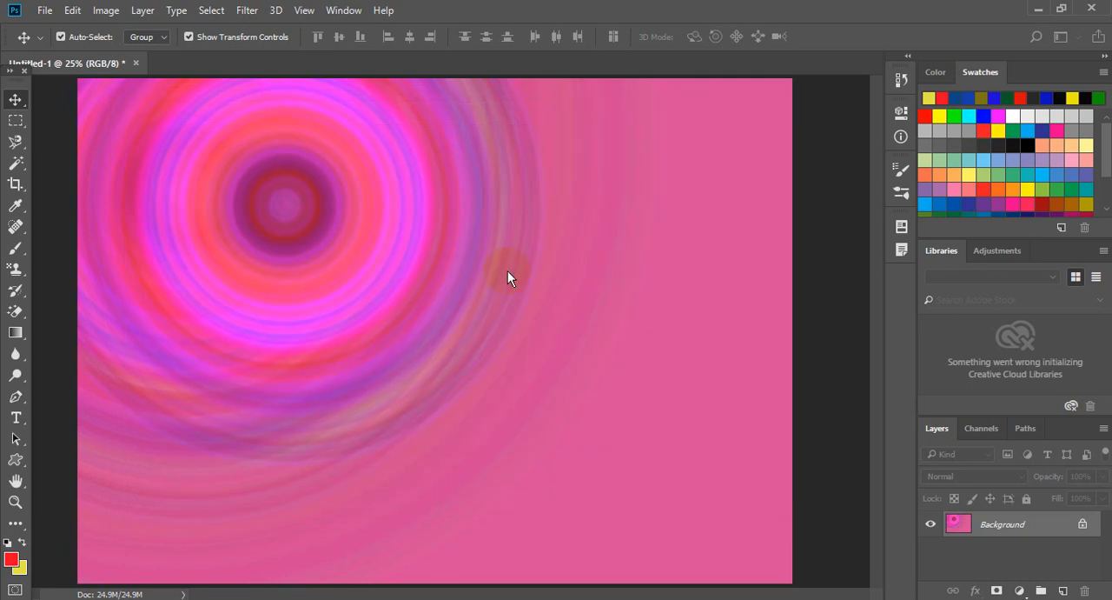
pyautogui.click(509, 277)
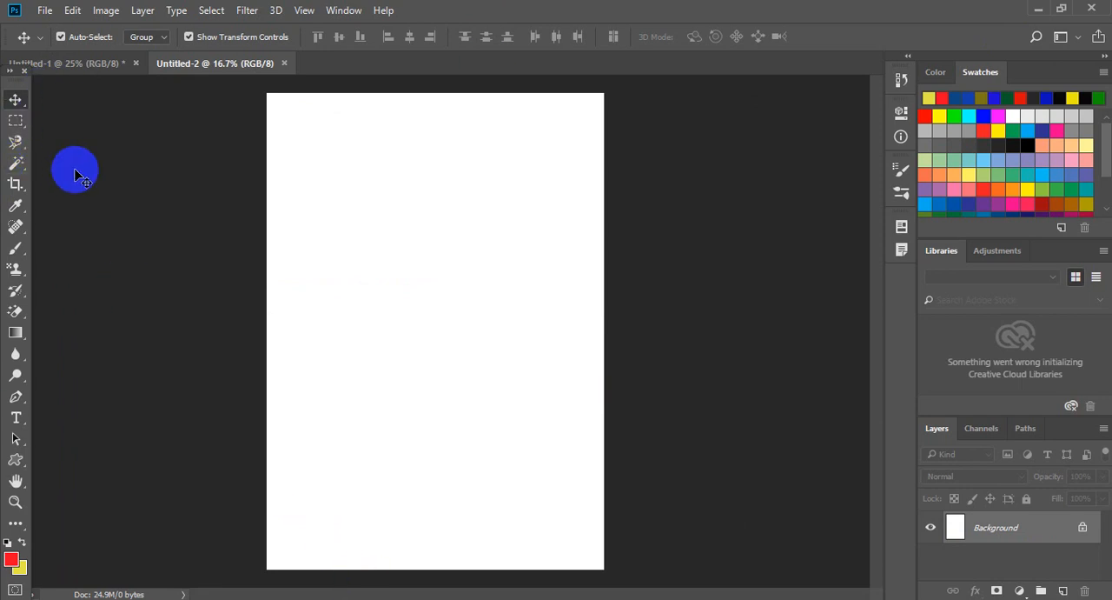
# Select a full-width rectangular strip along the bottom of the page and switch to the Gradient tool.
pyautogui.click(26, 123)
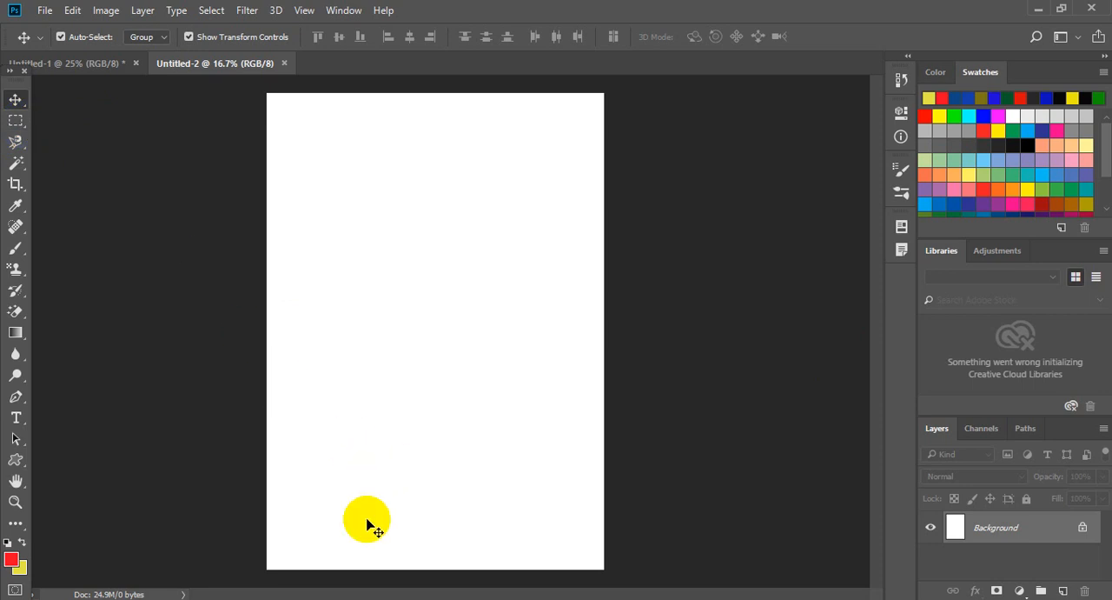
pyautogui.press('m')
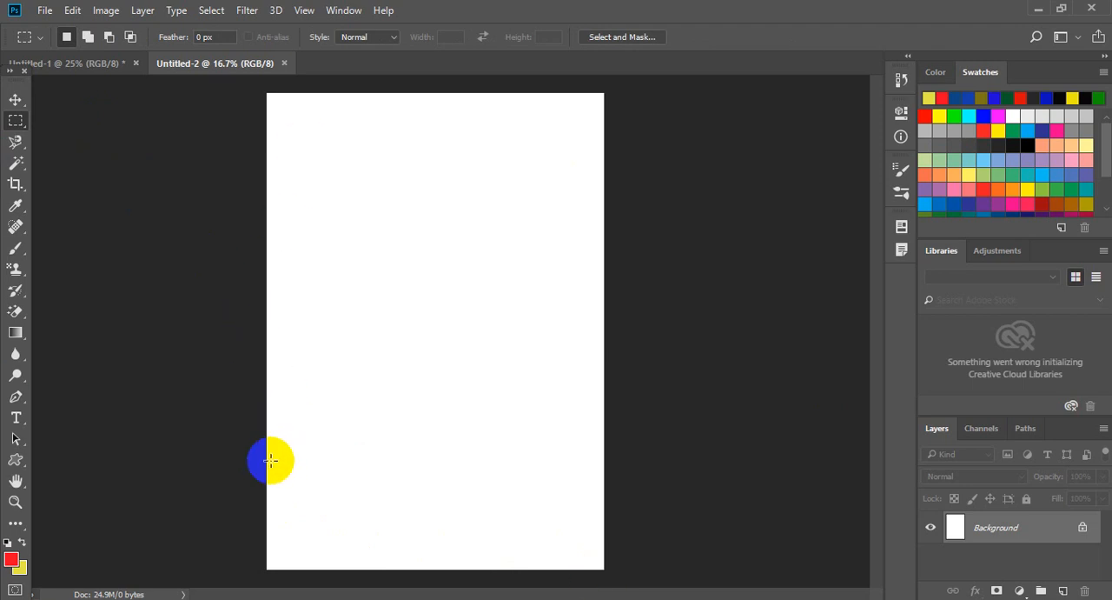
pyautogui.moveTo(263, 463); pyautogui.dragTo(610, 569)
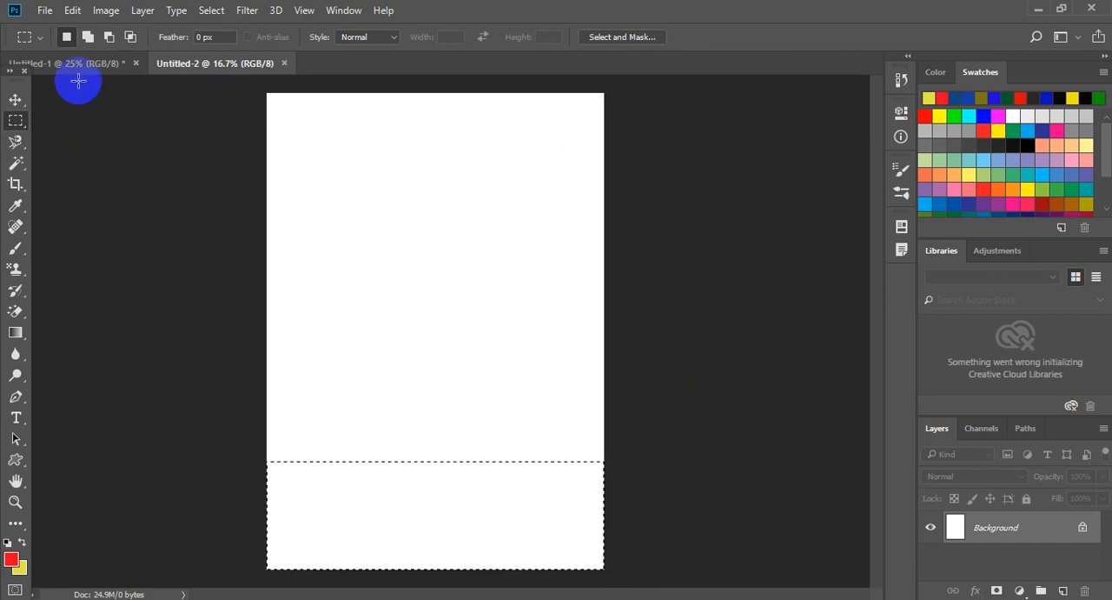
pyautogui.click(31, 345)
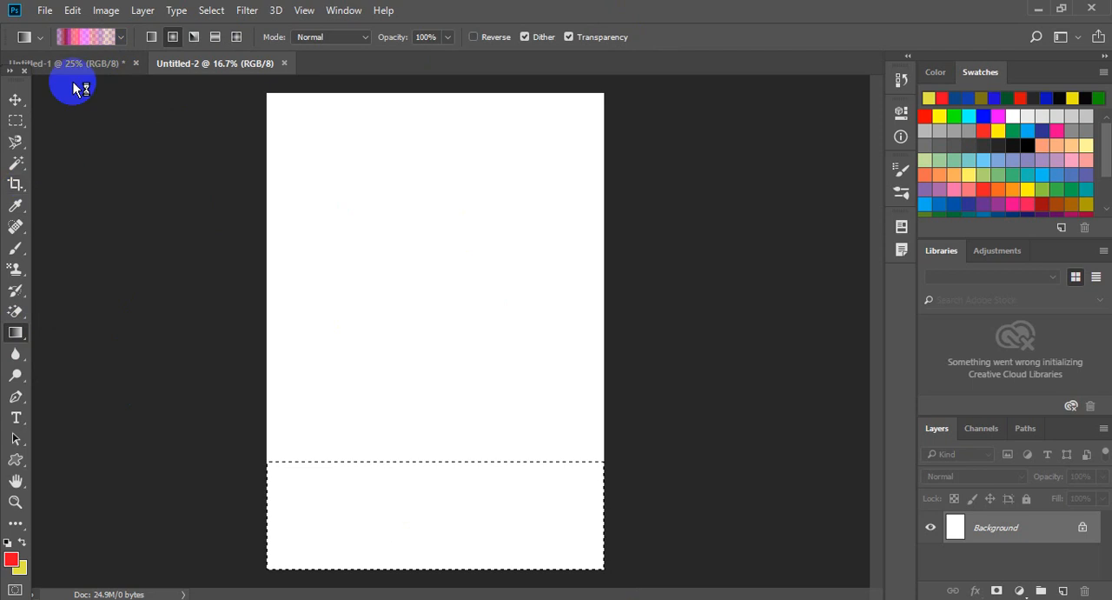
# Try filling the selected strip with the radial noise gradient, and undo the fill.
pyautogui.click(78, 39)
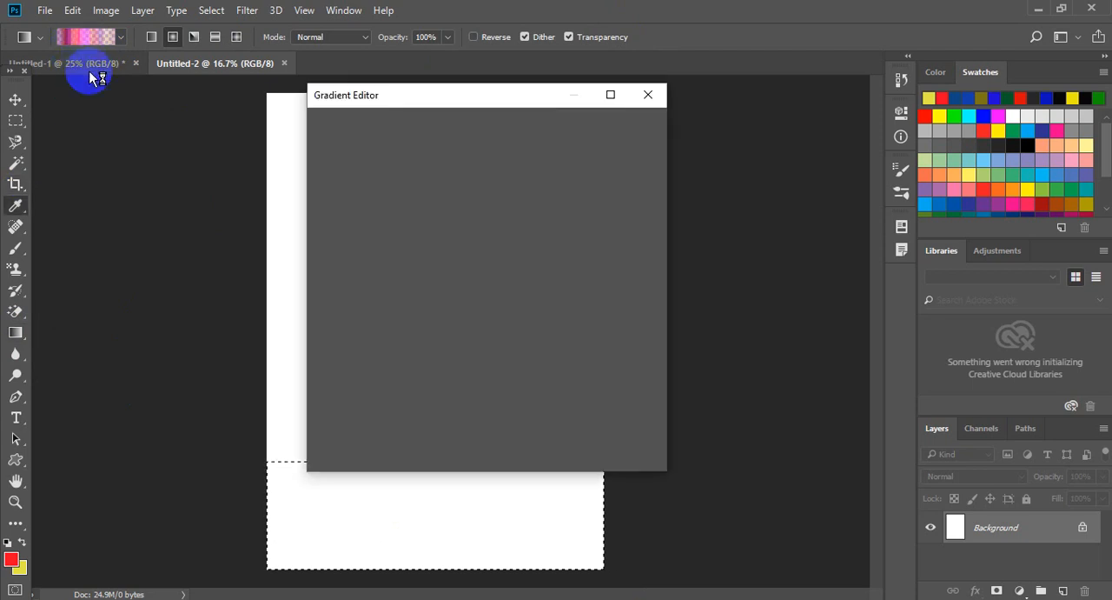
pyautogui.click(649, 95)
pyautogui.moveTo(367, 531); pyautogui.dragTo(522, 553)
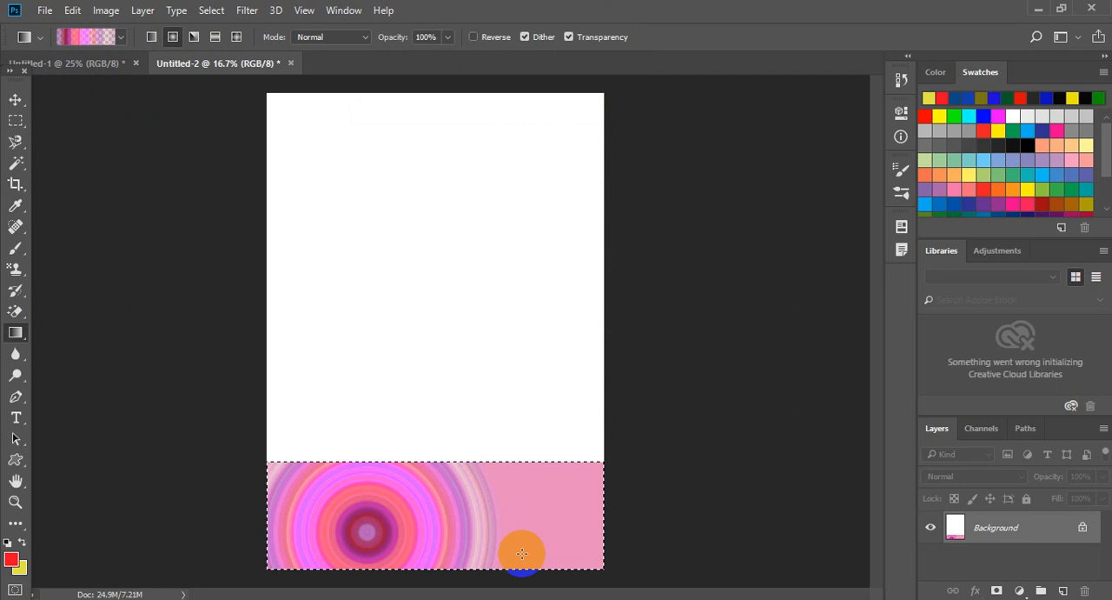
pyautogui.hotkey('ctrl', 'z')
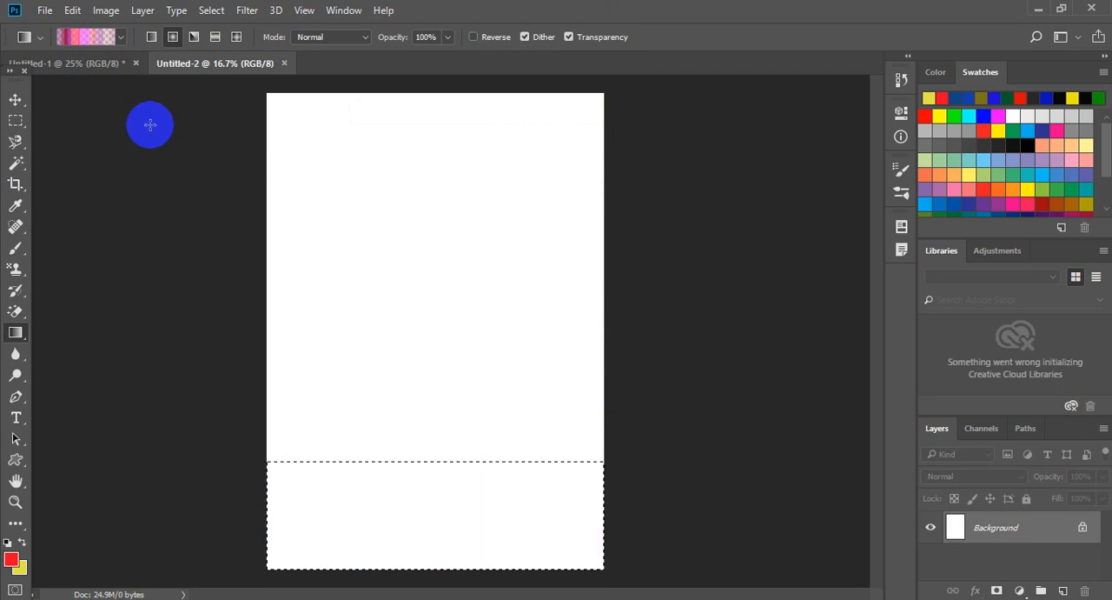
# Fill the selected strip with the noise gradient in the Linear style, running across its width.
pyautogui.click(150, 37)
pyautogui.moveTo(311, 523); pyautogui.dragTo(459, 510)
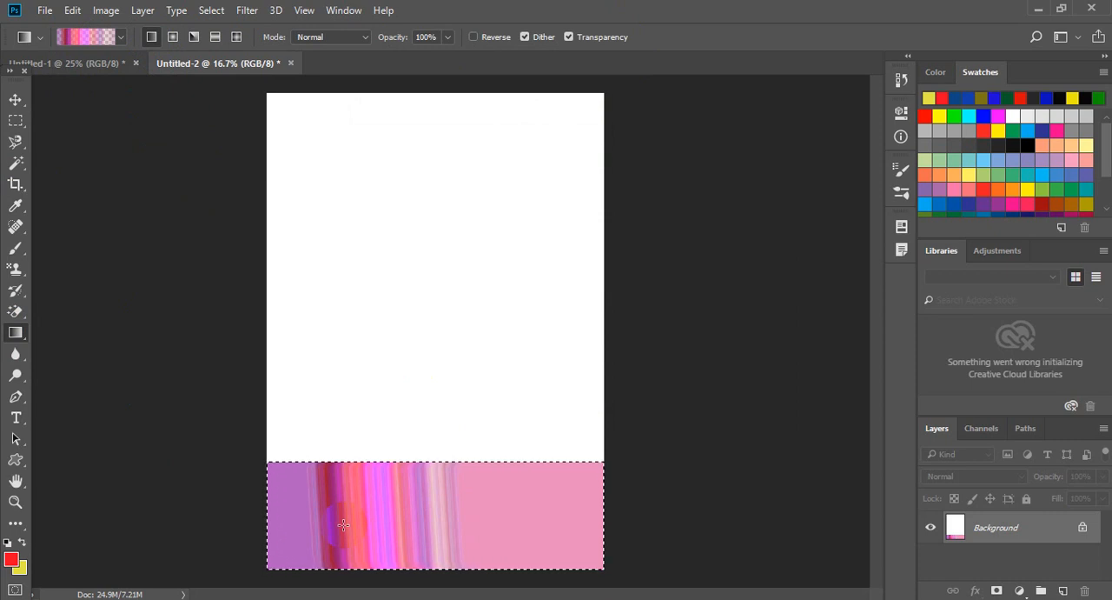
# Open the picture 7.jpg from the Lovely folder and enlarge its view to 200%.
pyautogui.click(45, 10)
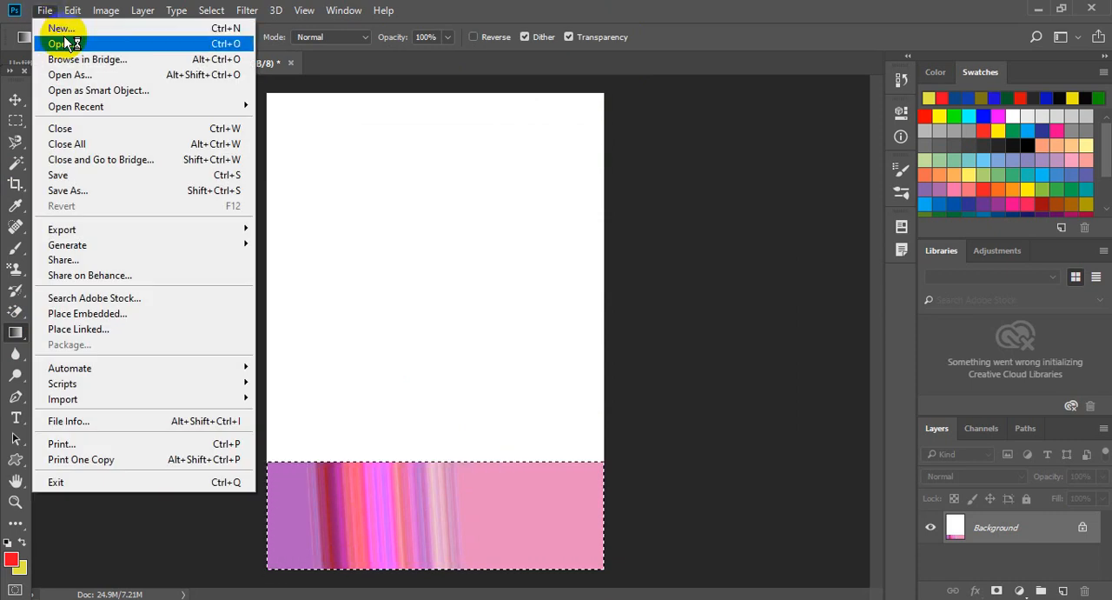
pyautogui.click(63, 44)
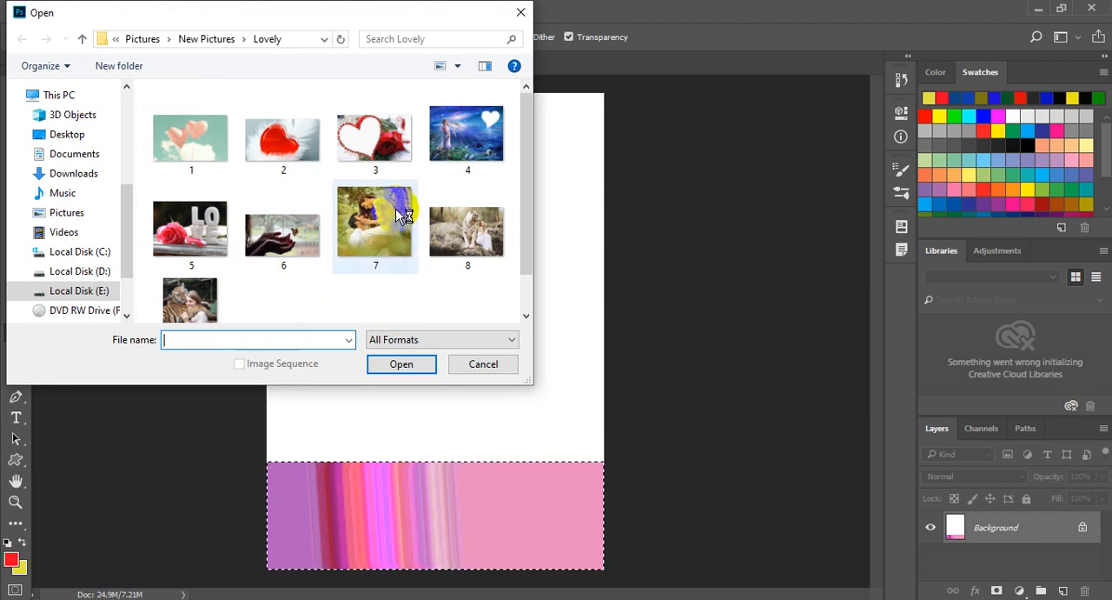
pyautogui.doubleClick(400, 213)
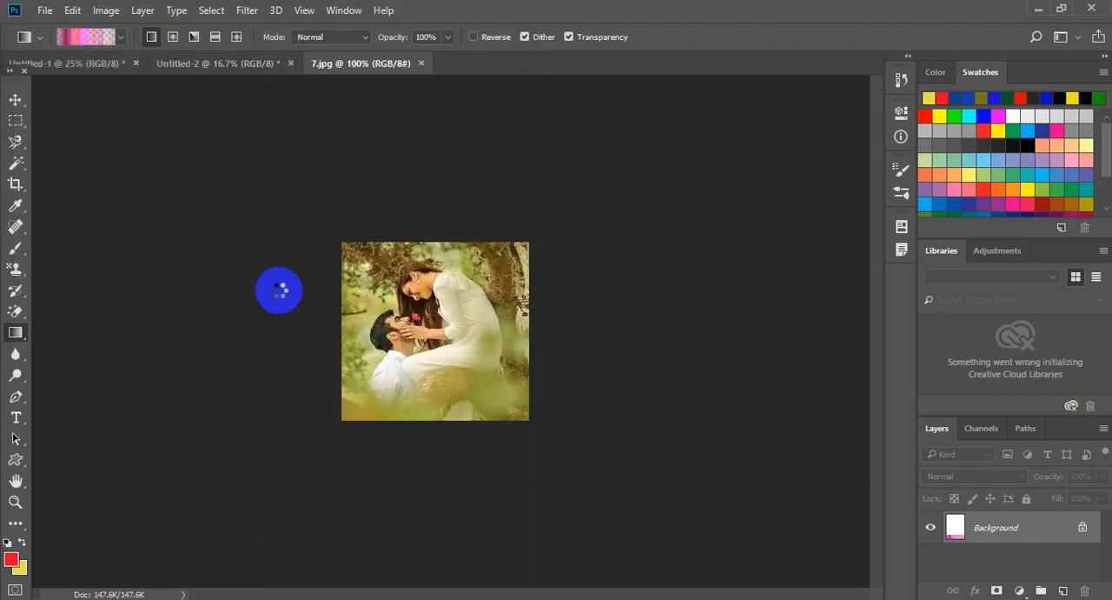
pyautogui.hotkey('ctrl', '+')
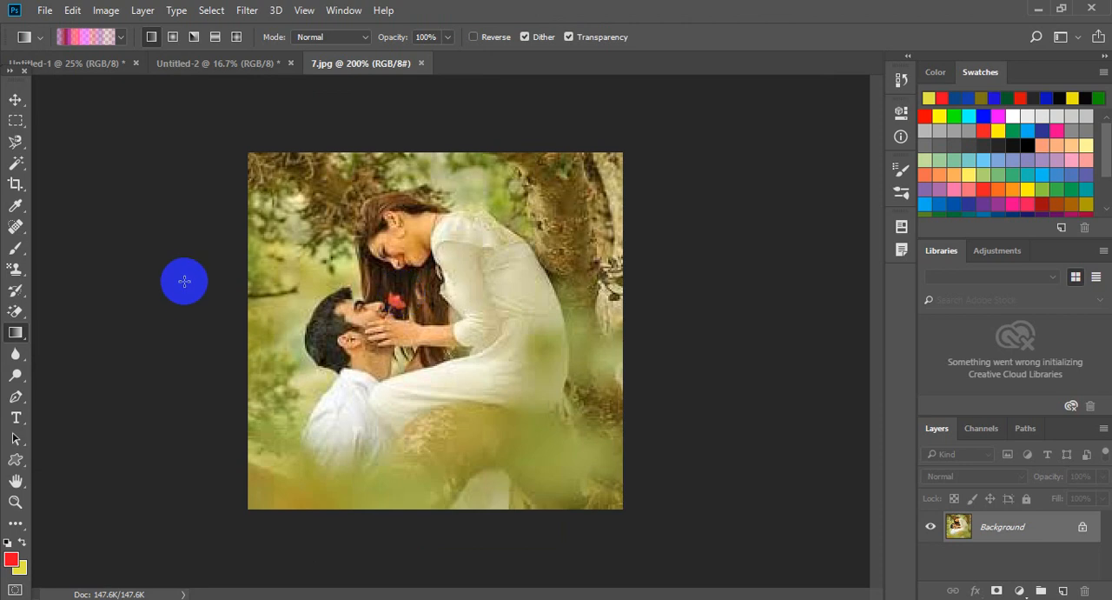
# Try the linear noise gradient diagonally over the photo in Normal mode, and undo it.
pyautogui.moveTo(518, 414); pyautogui.dragTo(524, 419)
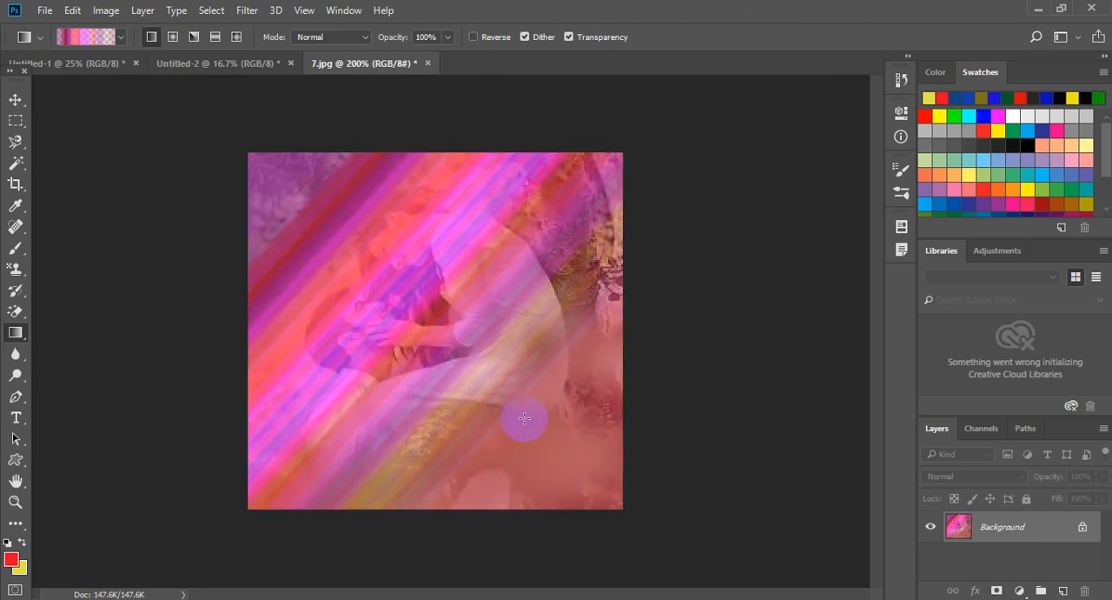
pyautogui.hotkey('ctrl', 'z')
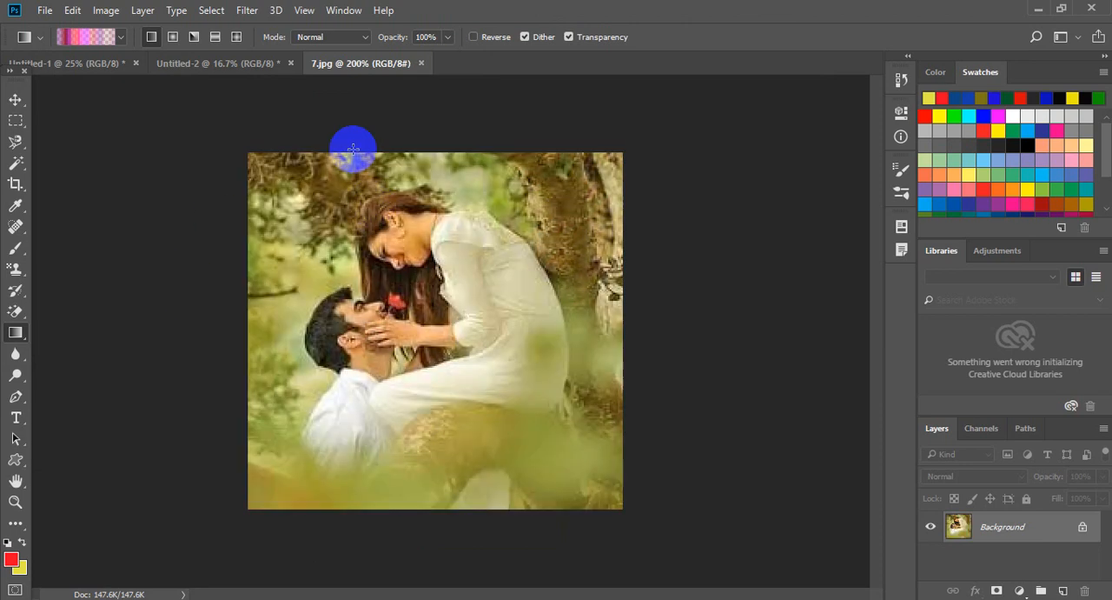
# Set the gradient's blend mode to Overlay and apply it diagonally from the photo's upper left to its lower right.
pyautogui.click(357, 36)
pyautogui.click(306, 207)
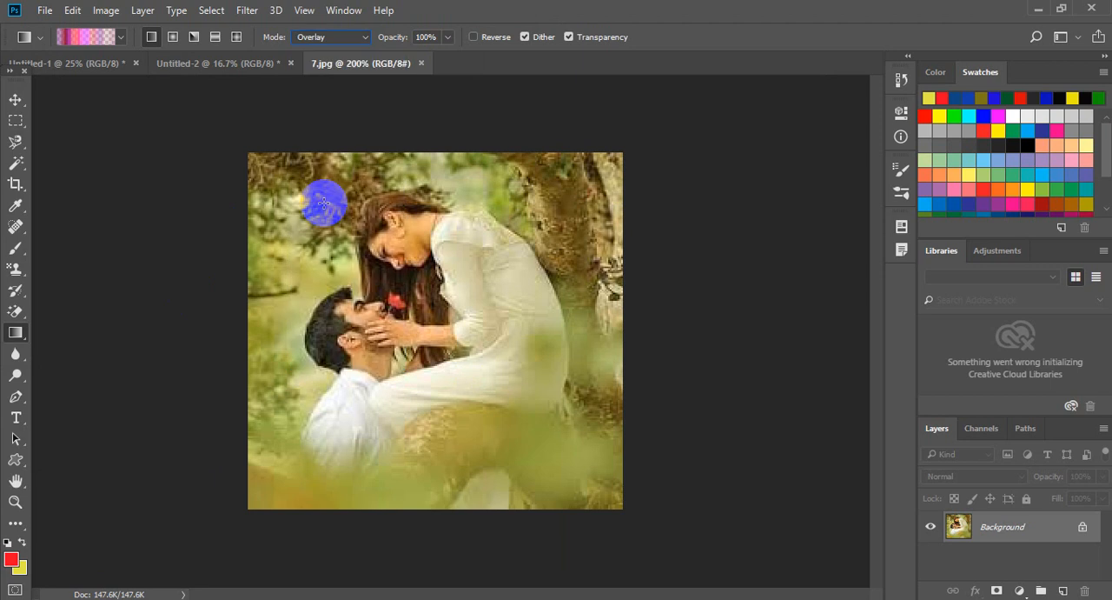
pyautogui.moveTo(264, 190); pyautogui.dragTo(493, 437)
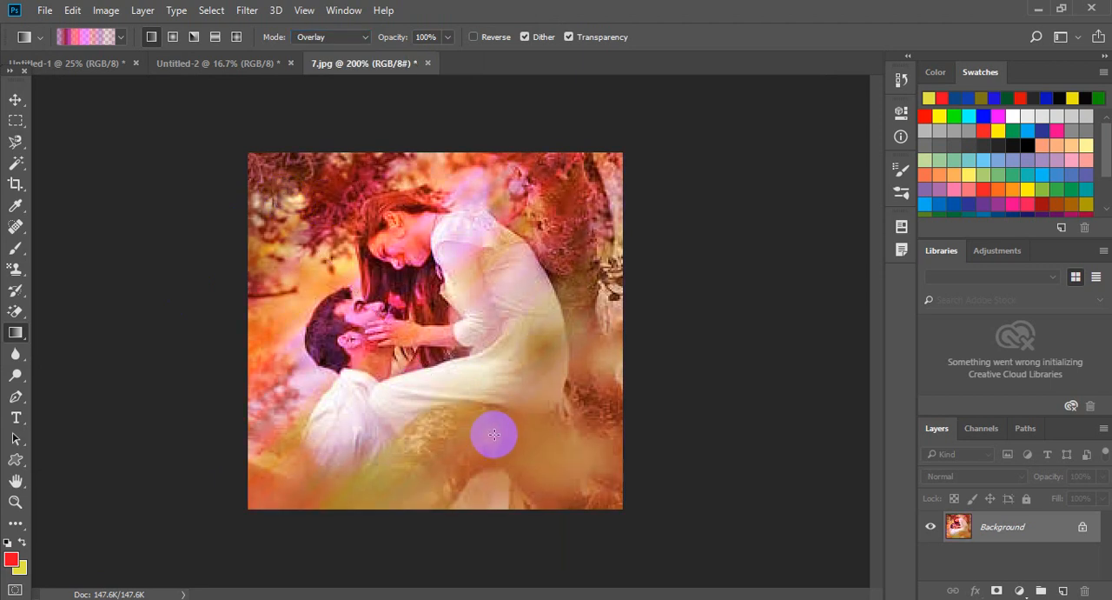
# Undo the Overlay gradient on the photo.
pyautogui.hotkey('ctrl', 'z')
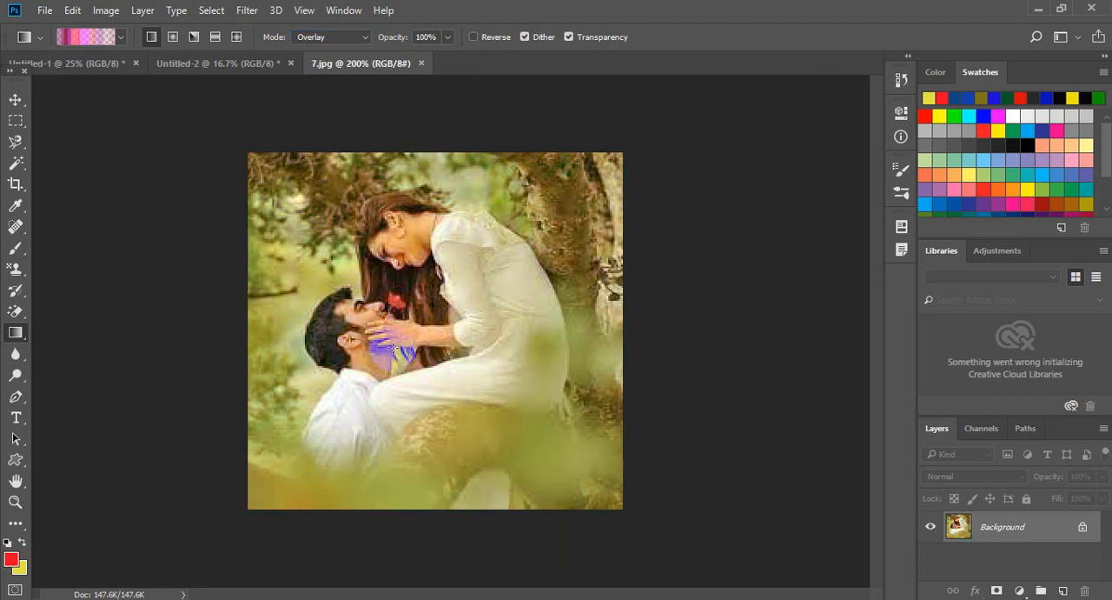
# Try the linear noise gradient diagonally over the photo in Darken mode, and undo it.
pyautogui.click(368, 39)
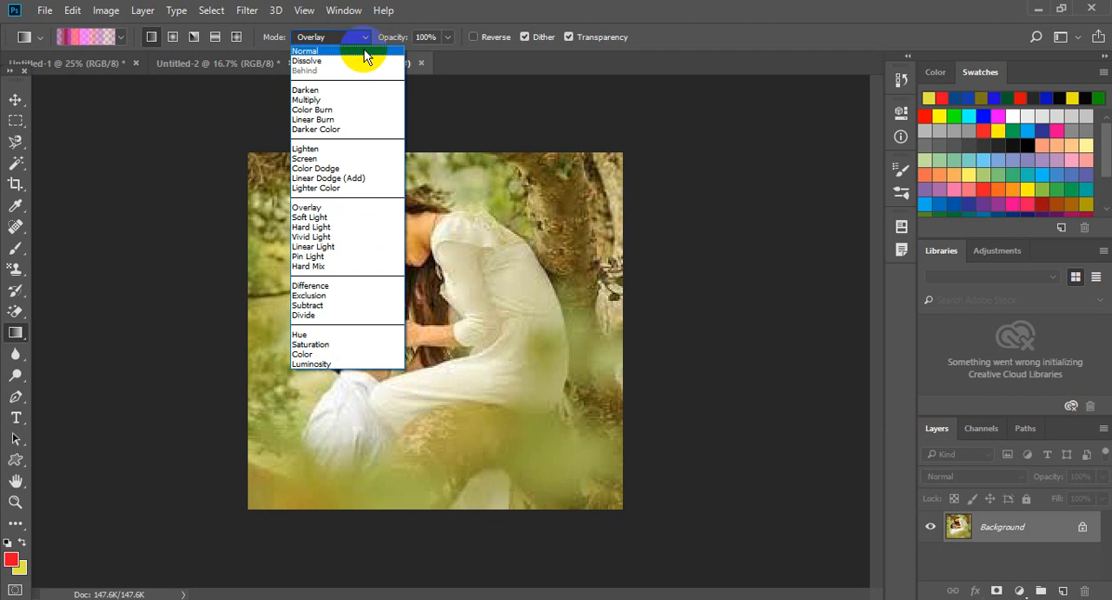
pyautogui.click(331, 90)
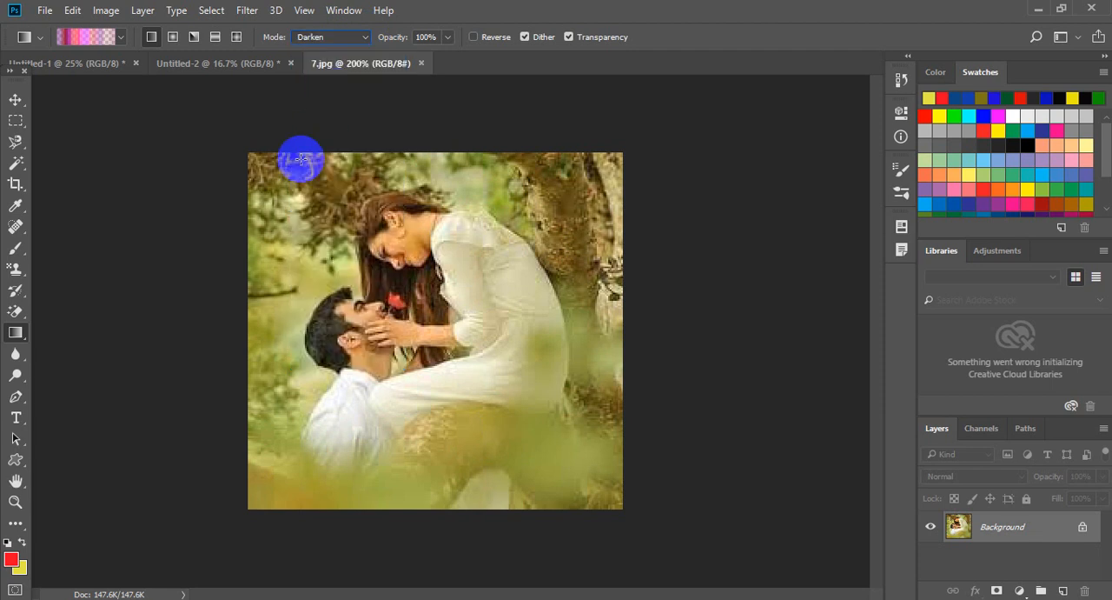
pyautogui.moveTo(510, 440); pyautogui.dragTo(515, 441)
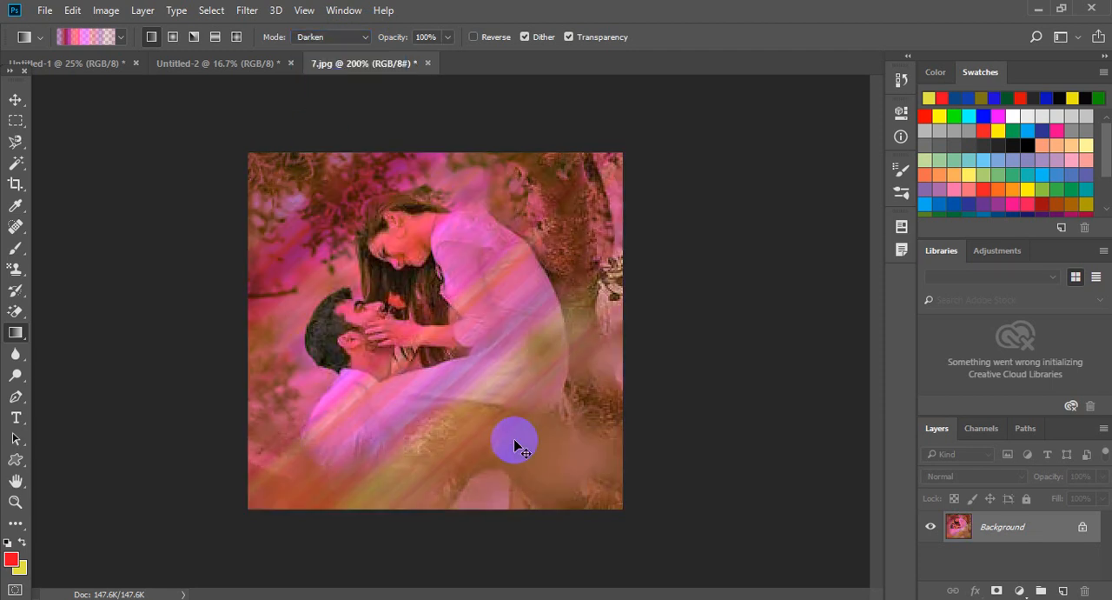
pyautogui.hotkey('ctrl', 'z')
# Try the noise gradient in Soft Light mode from the photo's upper left to its lower right, and undo it.
pyautogui.click(355, 37)
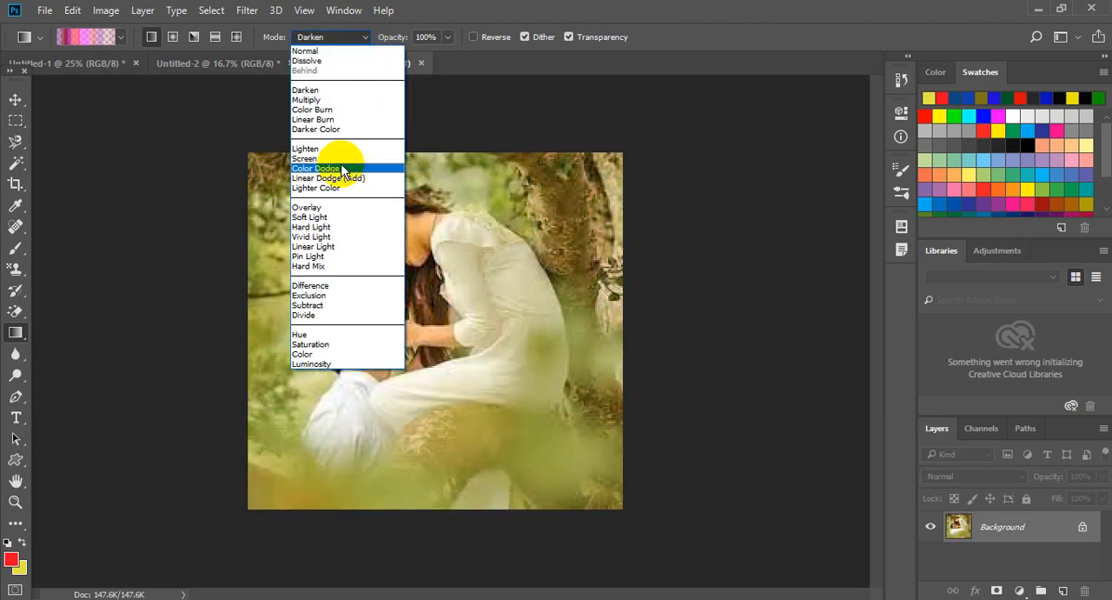
pyautogui.click(330, 217)
pyautogui.moveTo(303, 182); pyautogui.dragTo(658, 516)
pyautogui.hotkey('ctrl', 'z')
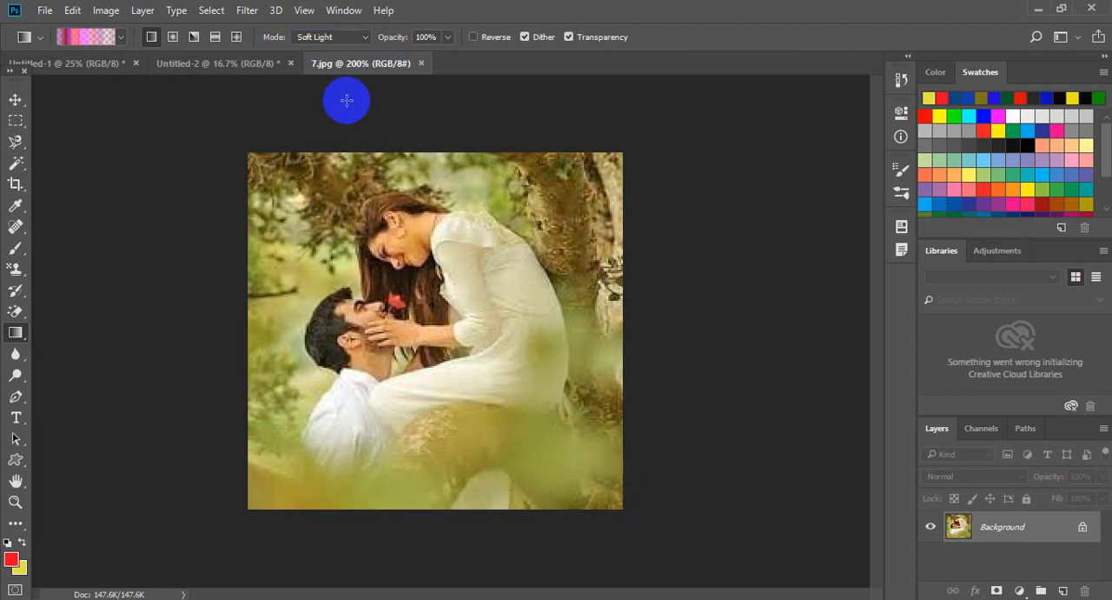
# Set the gradient's blend mode to Screen and apply it diagonally from the photo's upper left to its lower right.
pyautogui.click(355, 36)
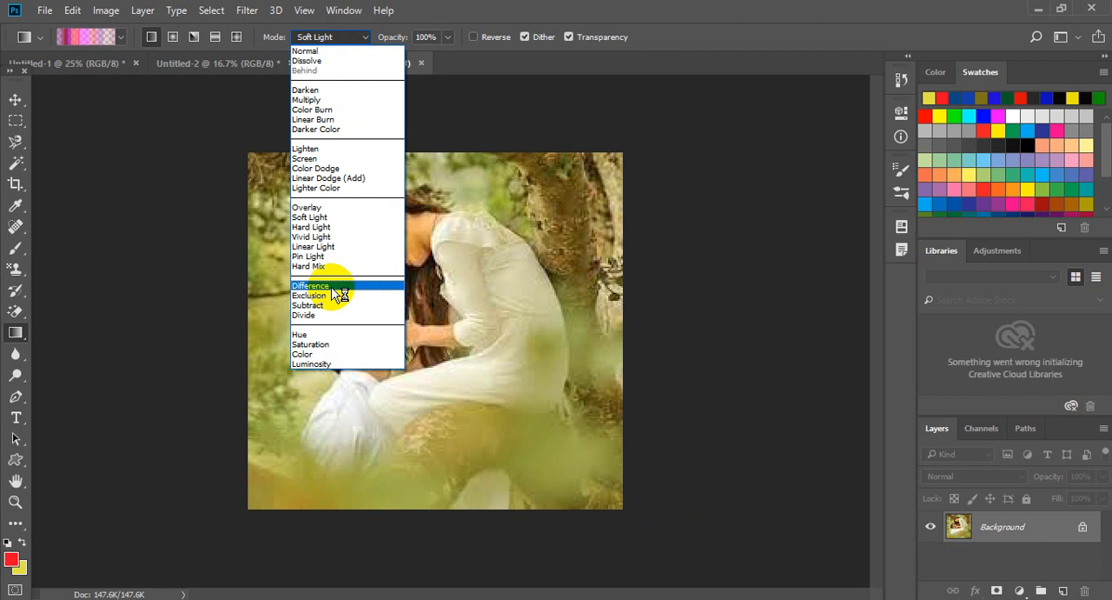
pyautogui.click(326, 158)
pyautogui.moveTo(296, 193); pyautogui.dragTo(538, 426)
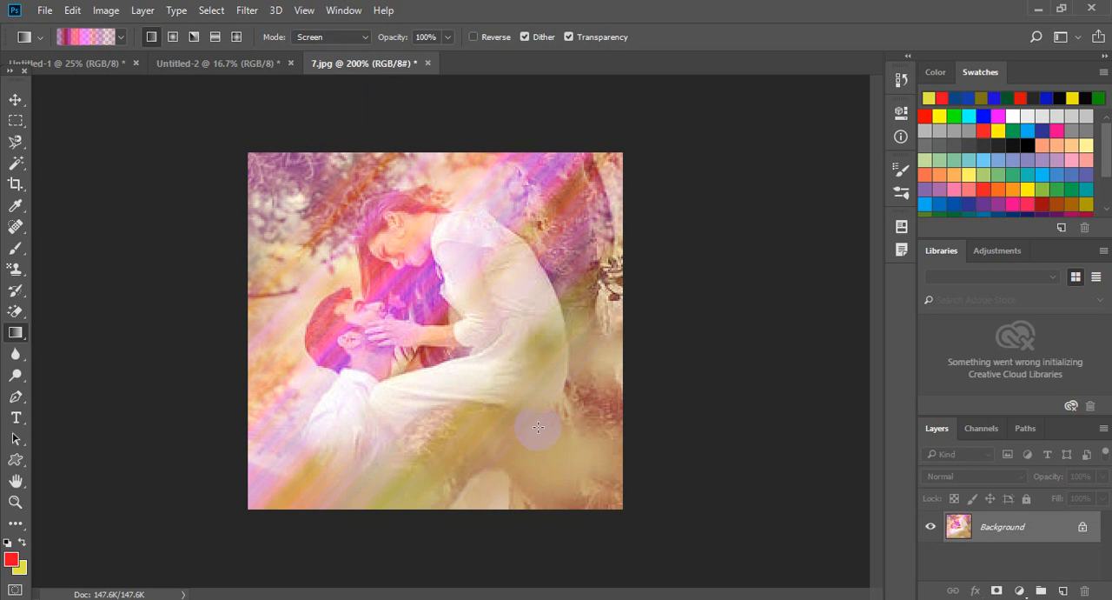
# Switch to the Untitled-2 document and activate the Elliptical Marquee tool.
pyautogui.click(259, 72)
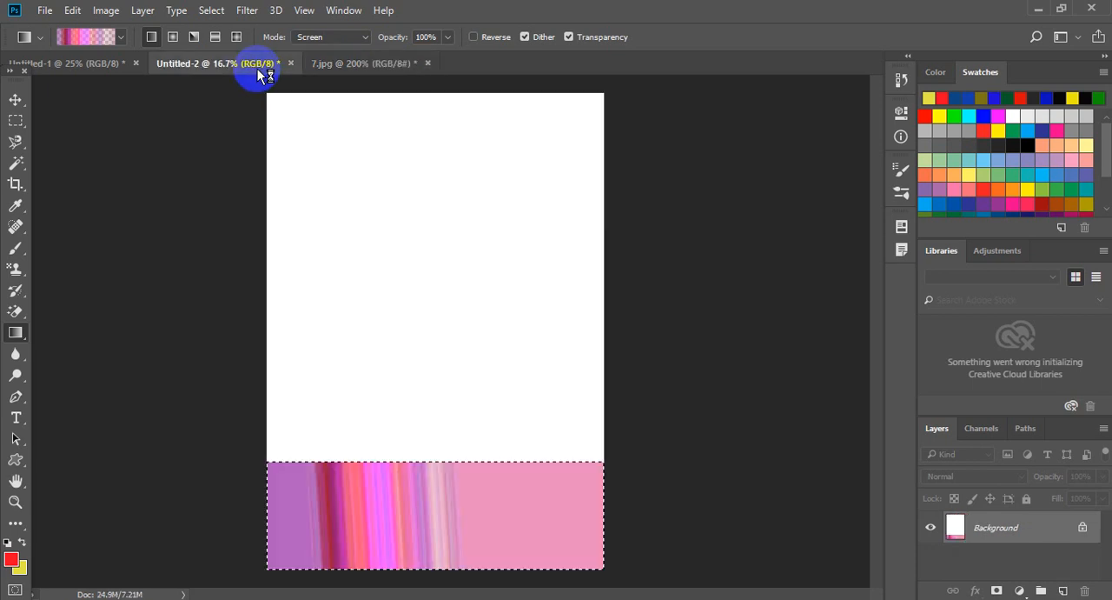
pyautogui.click(15, 121)
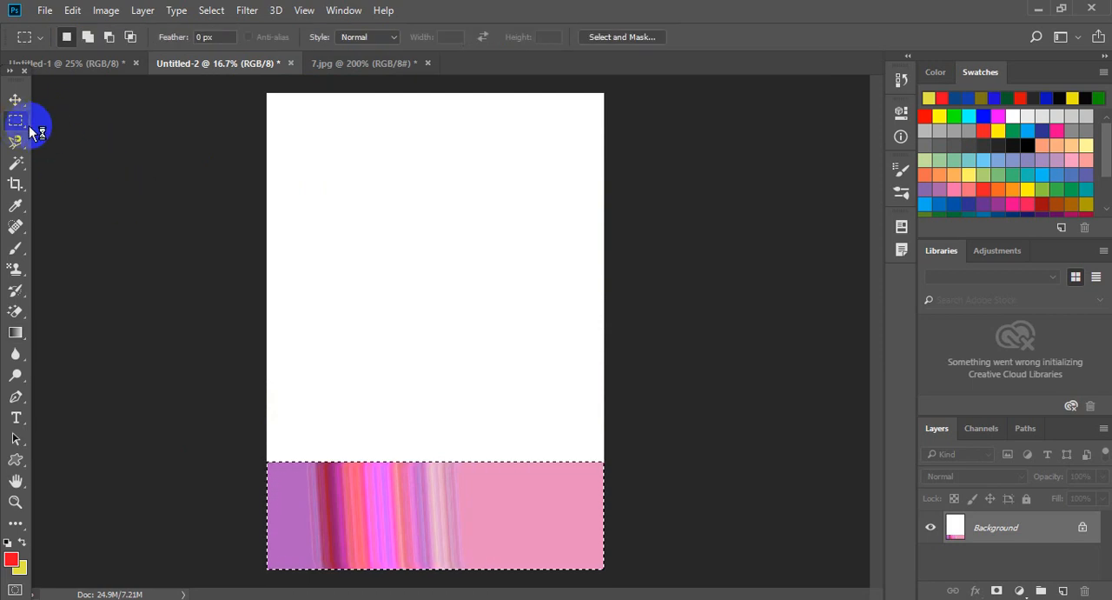
pyautogui.moveTo(56, 139); pyautogui.dragTo(72, 152)
pyautogui.moveTo(21, 123); pyautogui.dragTo(105, 138)
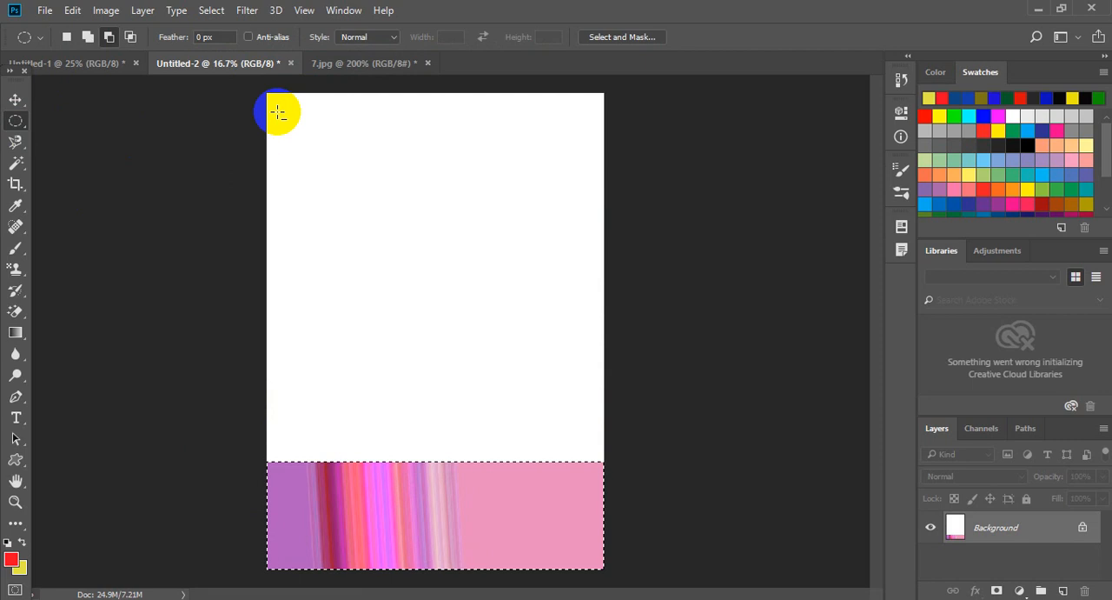
# Replace the strip selection with a new elliptical selection overlapping the page's upper-left corner, using new-selection mode.
pyautogui.moveTo(269, 96); pyautogui.dragTo(444, 274)
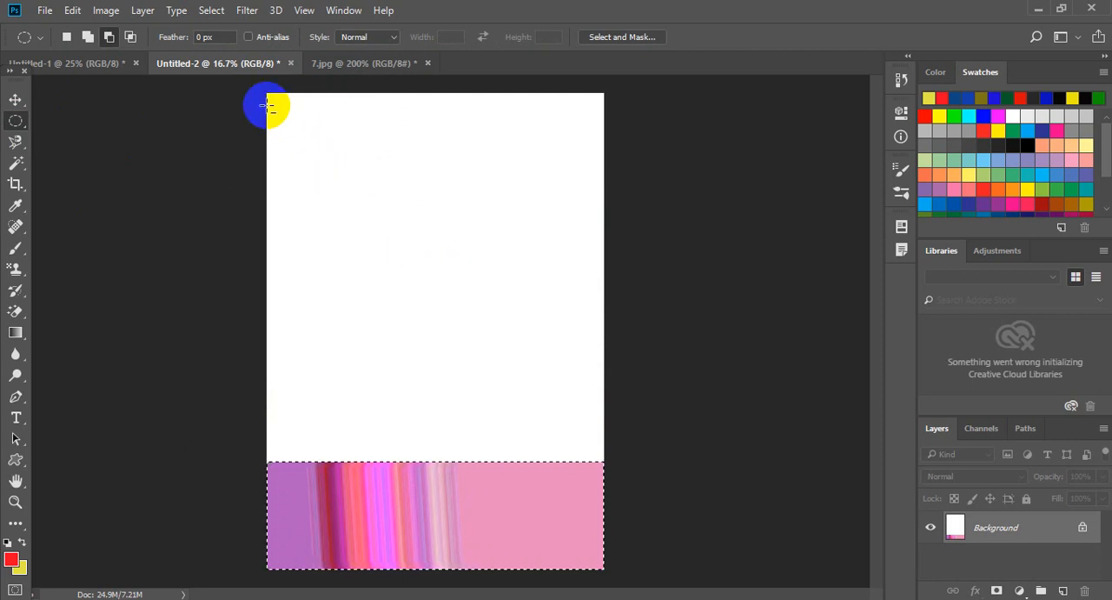
pyautogui.moveTo(189, 79); pyautogui.dragTo(446, 270)
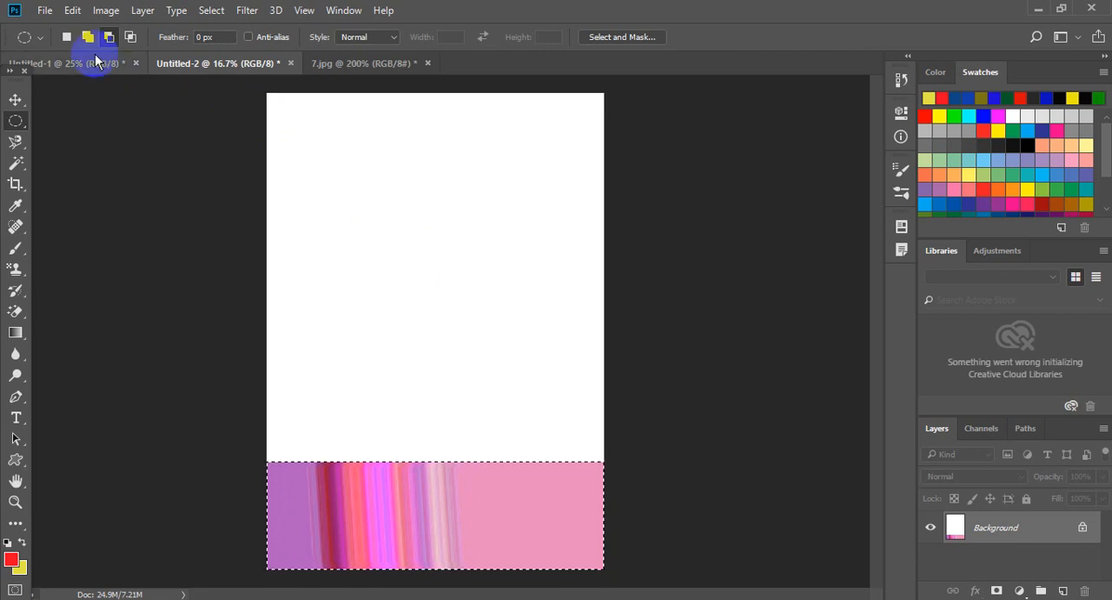
pyautogui.click(66, 35)
pyautogui.moveTo(203, 92); pyautogui.dragTo(464, 269)
pyautogui.moveTo(281, 104); pyautogui.dragTo(280, 104)
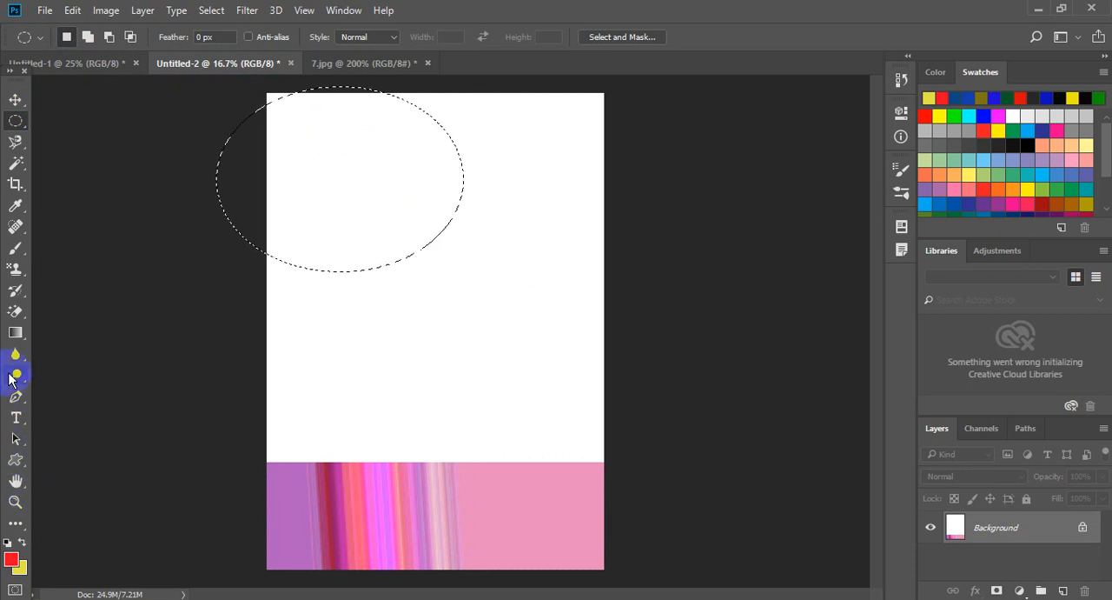
# Apply the noise gradient in Screen mode diagonally through the elliptical selection.
pyautogui.click(12, 335)
pyautogui.moveTo(278, 182); pyautogui.dragTo(442, 400)
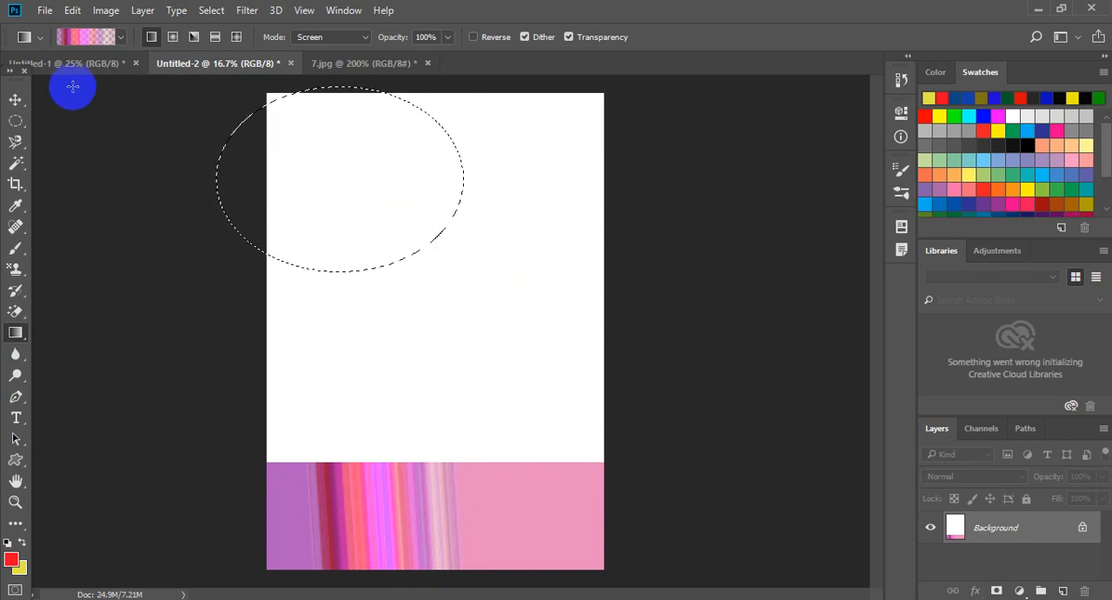
# Move the ellipse's selected pixels up and to the left, apply the transform, and deselect.
pyautogui.click(16, 100)
pyautogui.moveTo(277, 180); pyautogui.dragTo(290, 157)
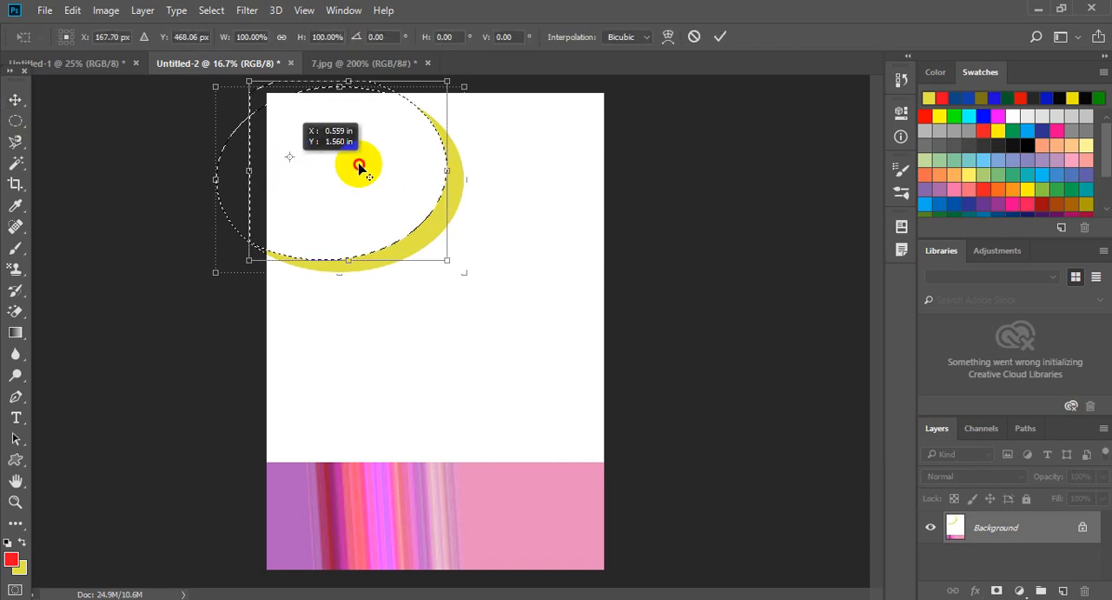
pyautogui.click(719, 38)
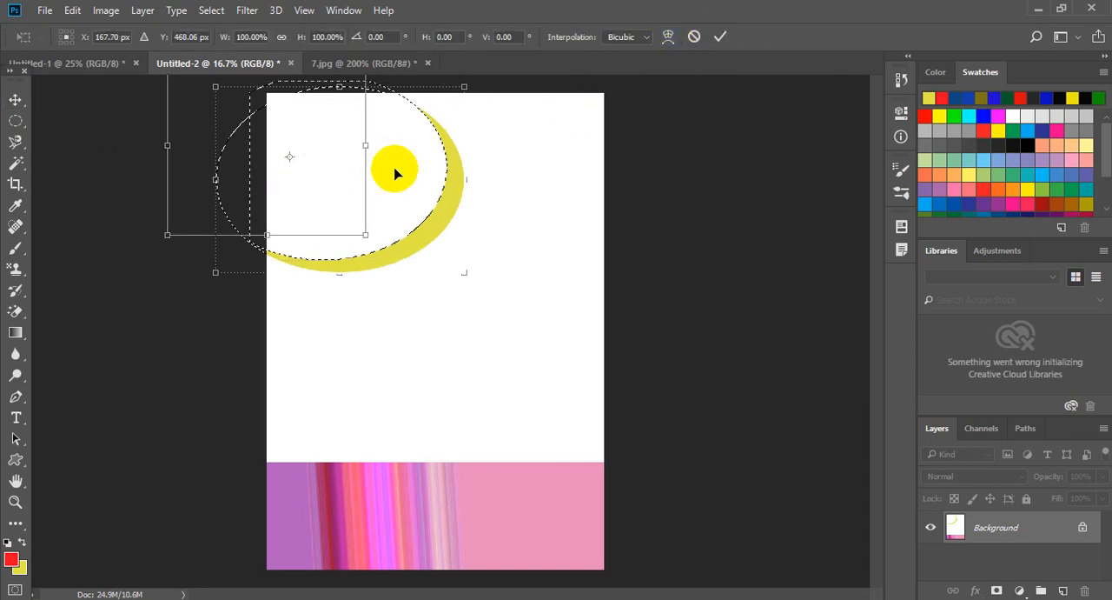
pyautogui.click(721, 37)
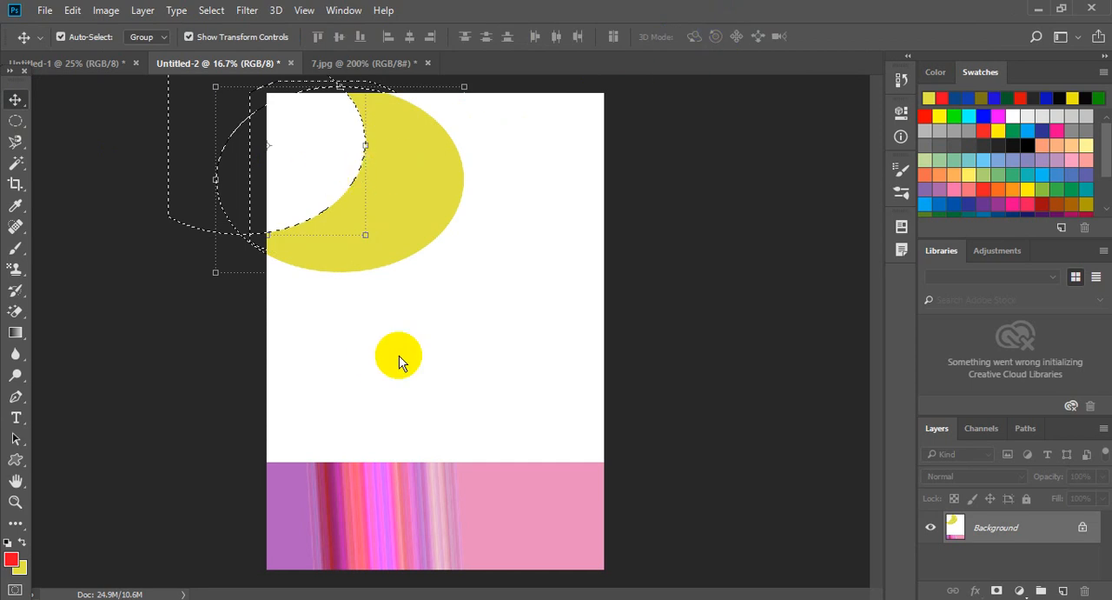
pyautogui.hotkey('ctrl', 'd')
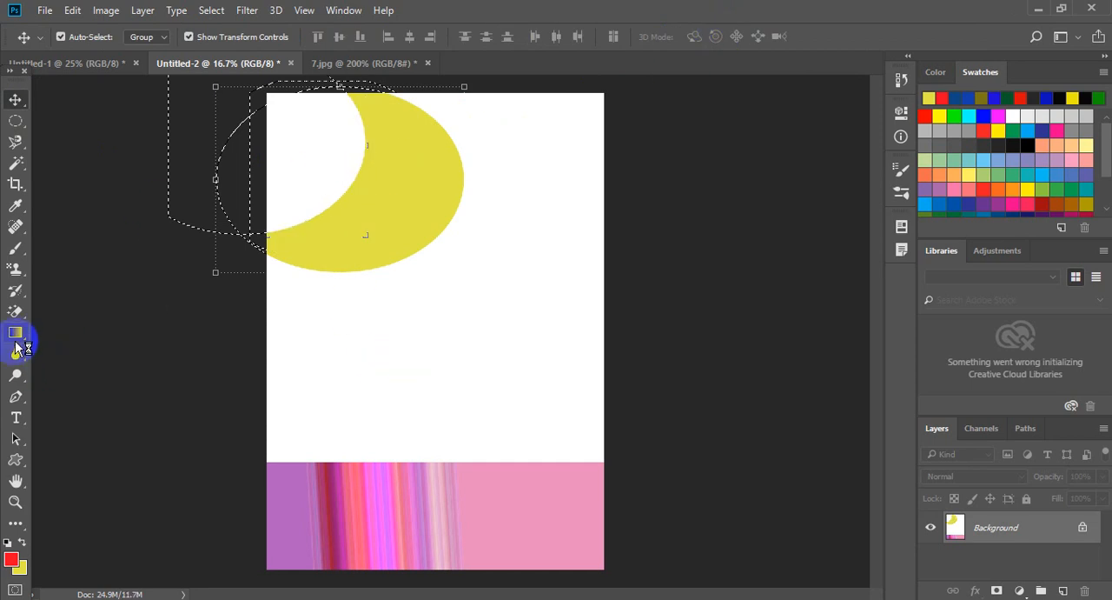
# Switch to 7.jpg and use the Paint Bucket to fill the light background beside the man's head with the red foreground color.
pyautogui.moveTo(16, 346)
pyautogui.mouseDown()
pyautogui.moveTo(99, 360)
pyautogui.moveTo(128, 351)
pyautogui.mouseUp()
pyautogui.click(113, 64)
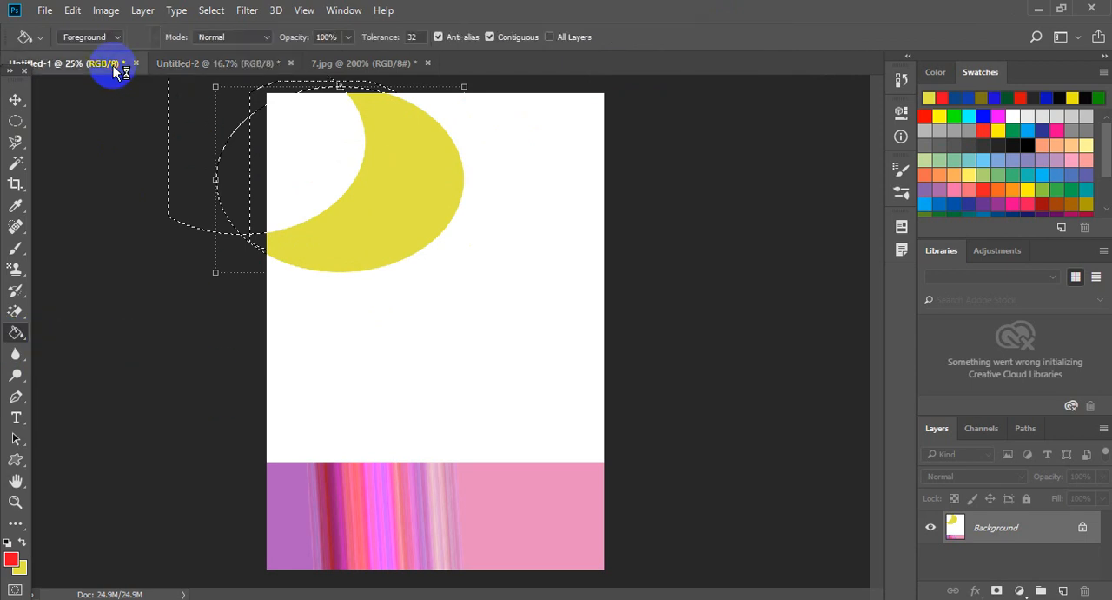
pyautogui.click(403, 62)
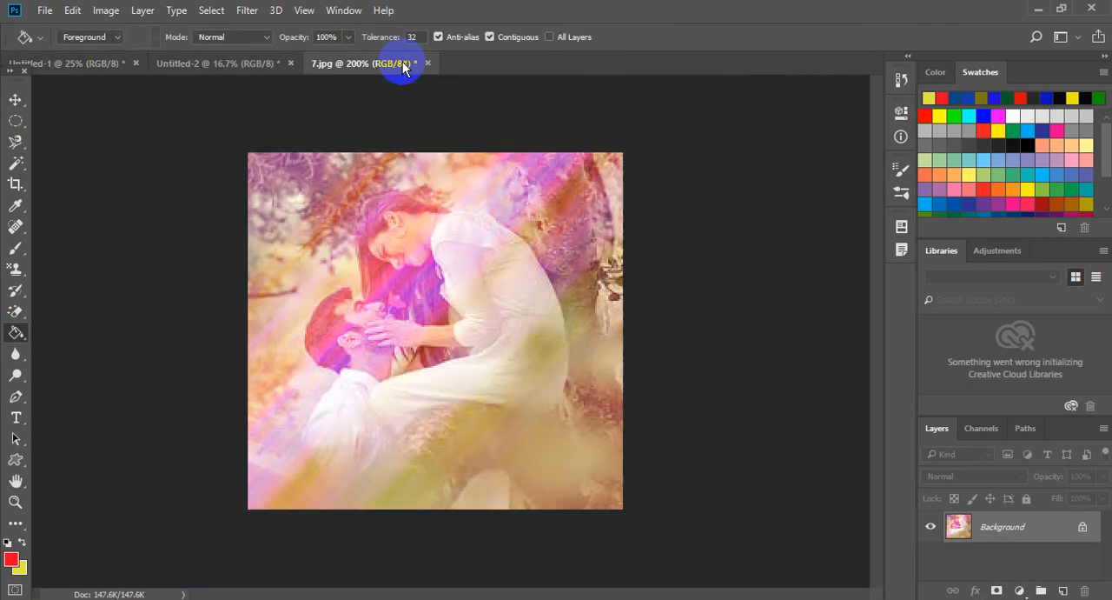
pyautogui.click(343, 271)
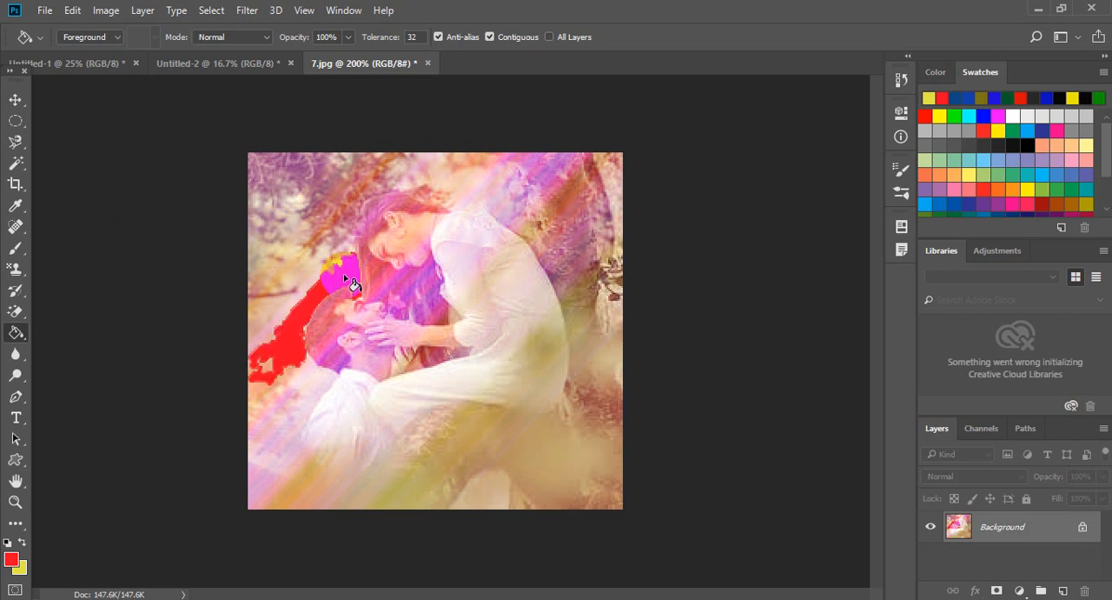
# Create a new landscape A4 document at 300 pixels/inch and fill its canvas with the red foreground color.
pyautogui.click(236, 68)
pyautogui.click(111, 66)
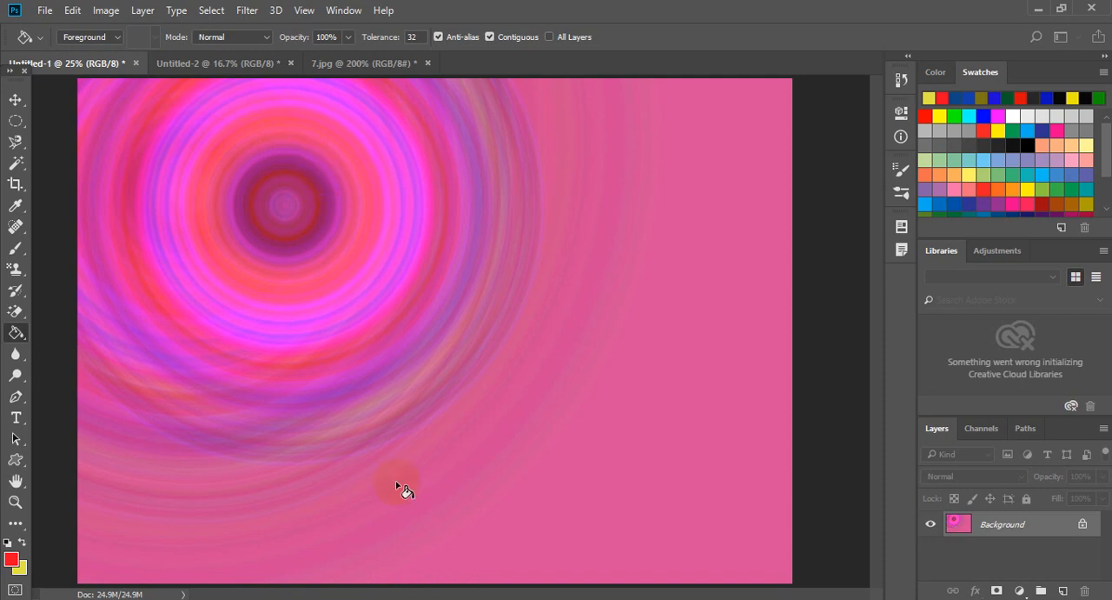
pyautogui.hotkey('ctrl', 'n')
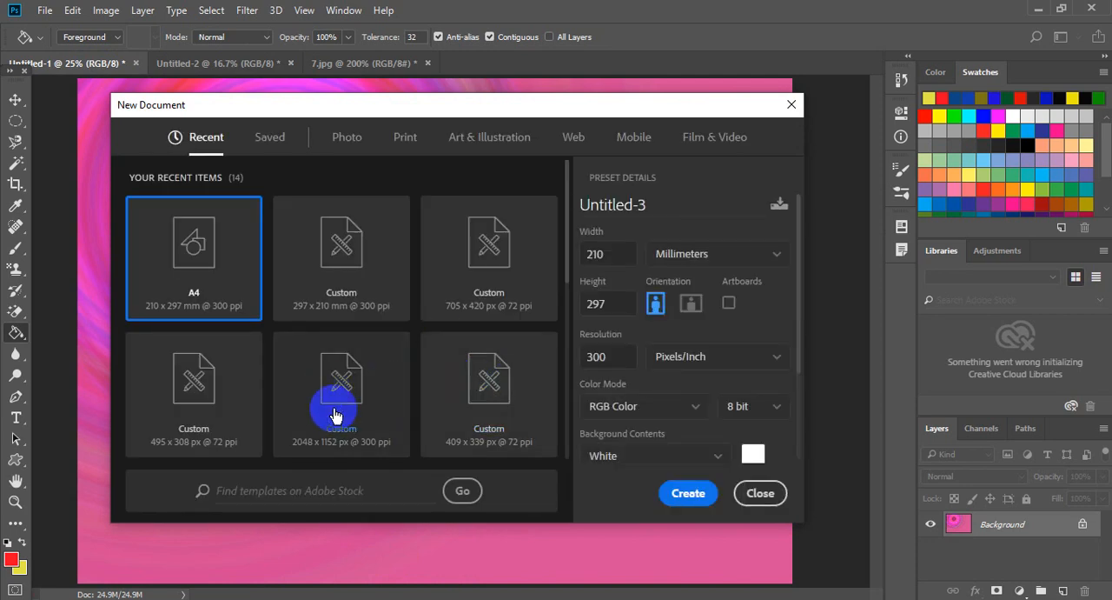
pyautogui.click(681, 317)
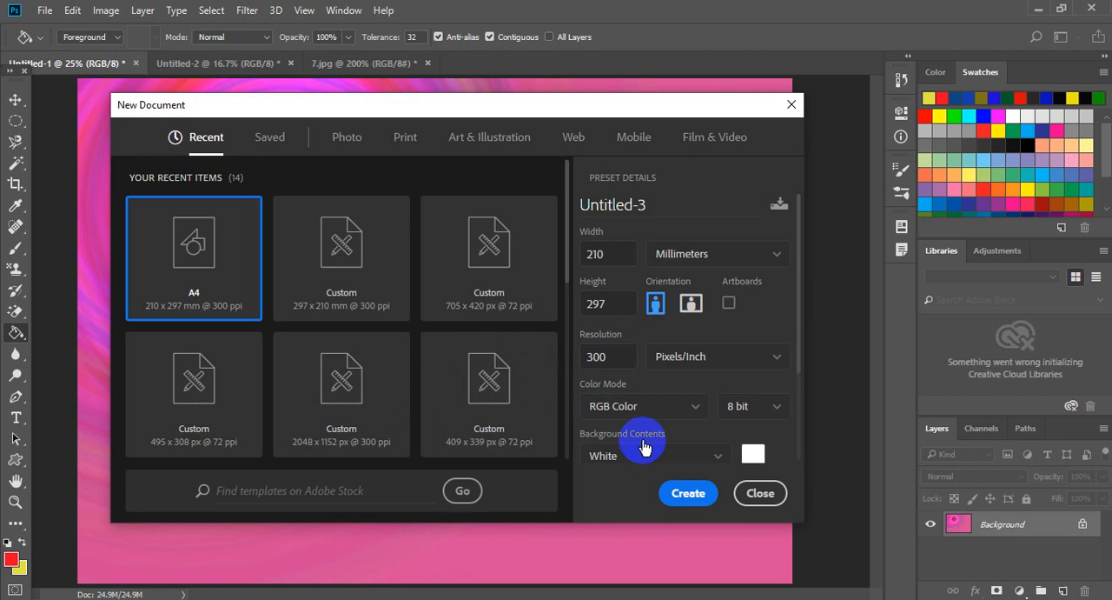
pyautogui.click(687, 492)
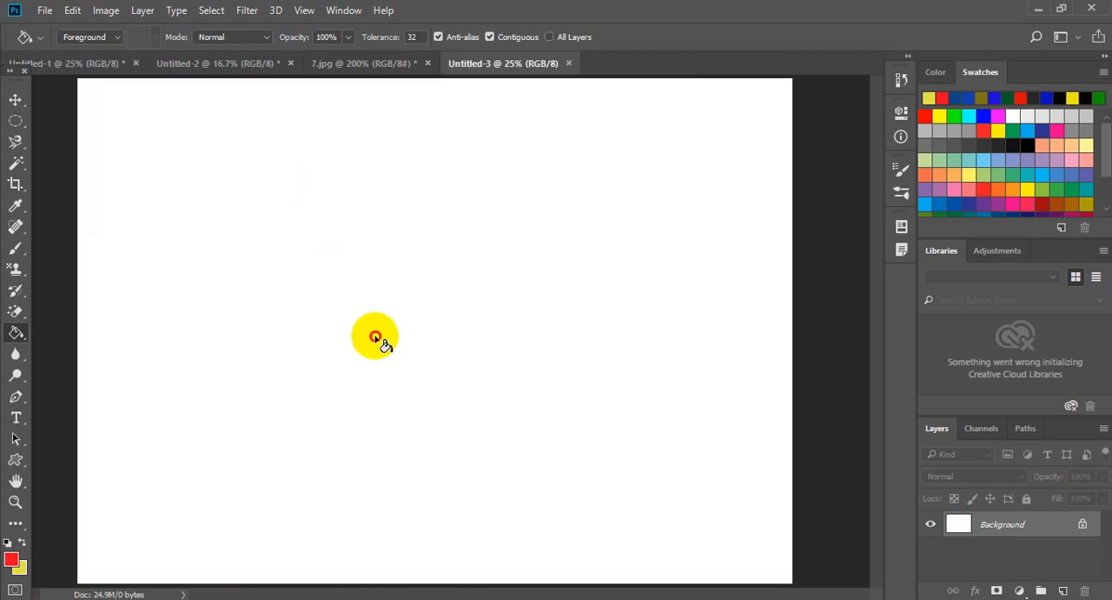
pyautogui.click(376, 337)
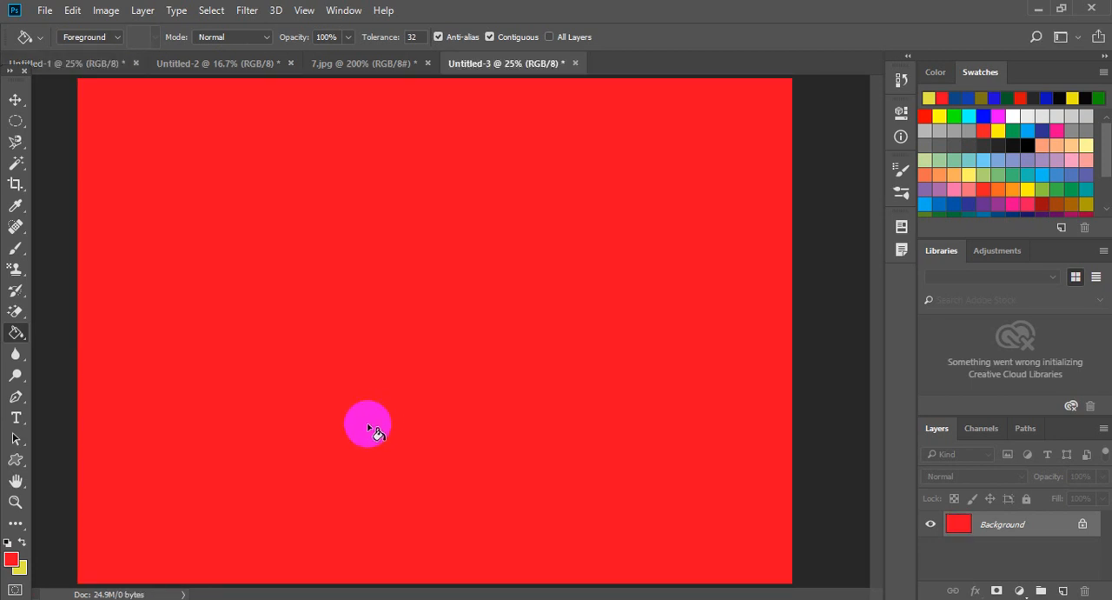
# Set the Paint Bucket's fill source to Pattern and fill the red canvas with the diagonal-line pattern.
pyautogui.click(117, 37)
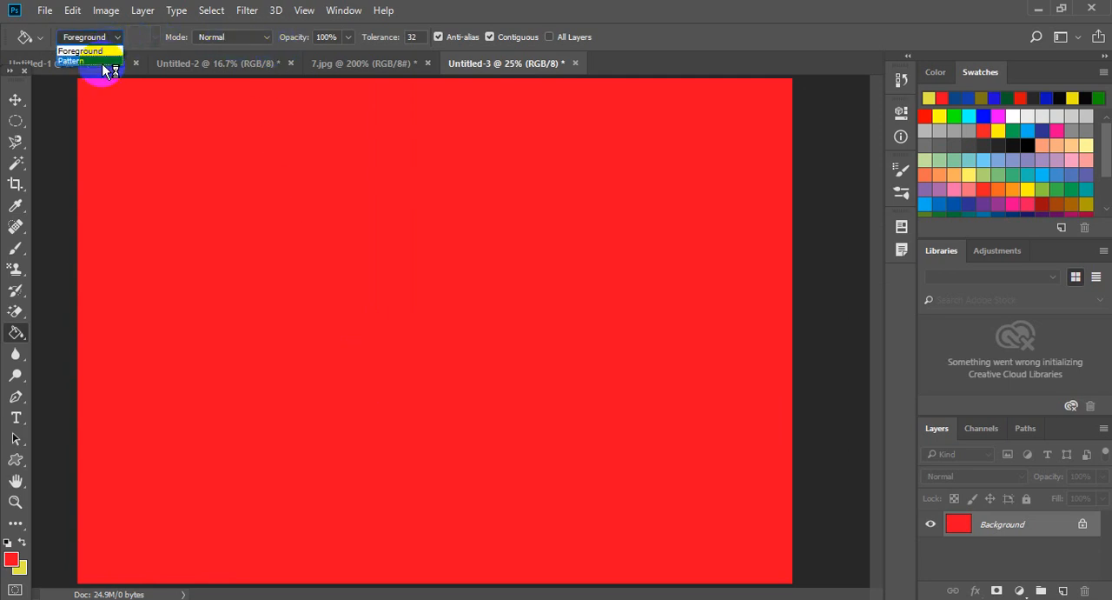
pyautogui.click(104, 63)
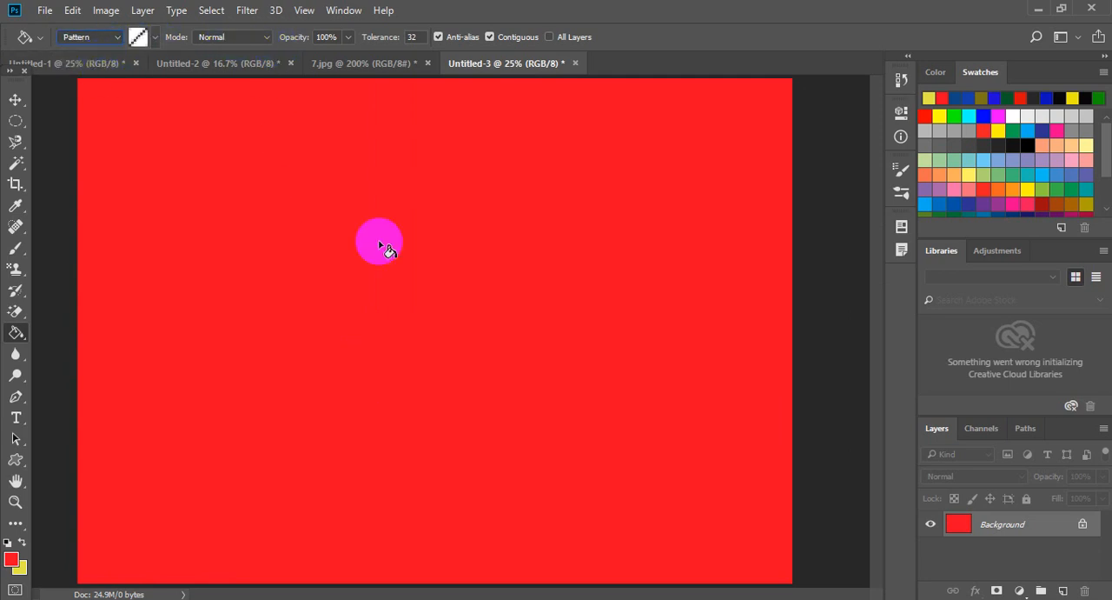
pyautogui.click(445, 315)
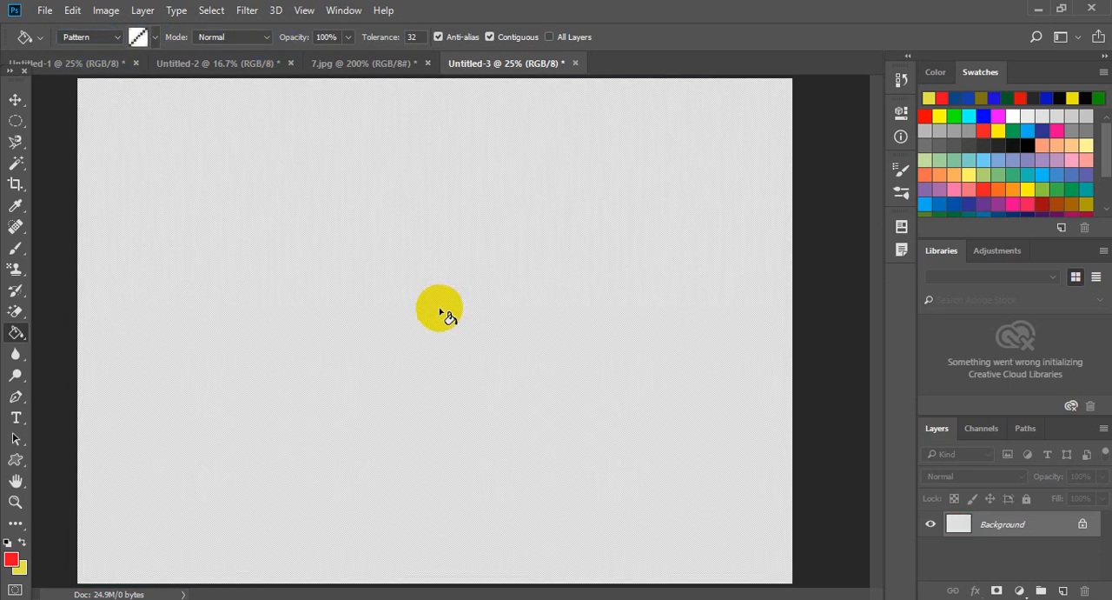
# Choose the nested-squares pattern and apply it with the Paint Bucket at several spots in the canvas's upper-left half.
pyautogui.click(153, 38)
pyautogui.click(163, 97)
pyautogui.click(323, 188)
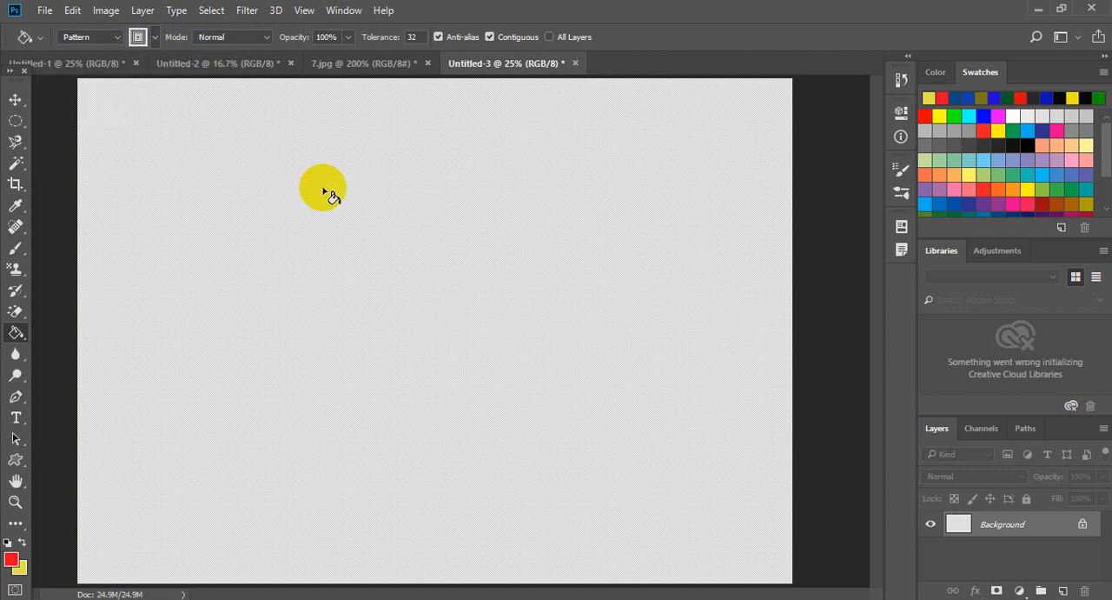
pyautogui.click(325, 189)
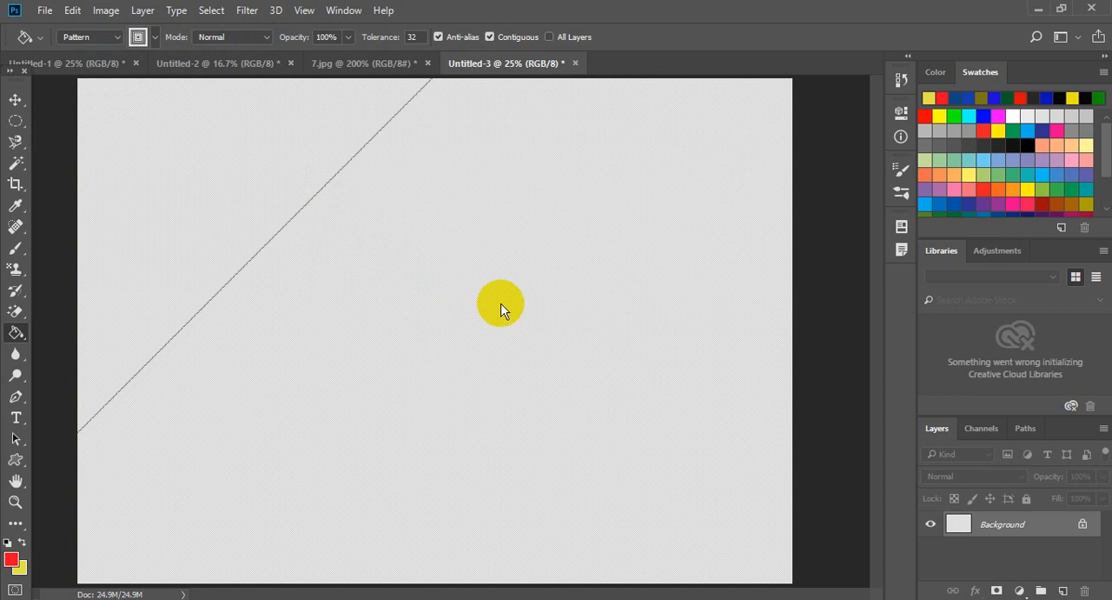
pyautogui.click(391, 256)
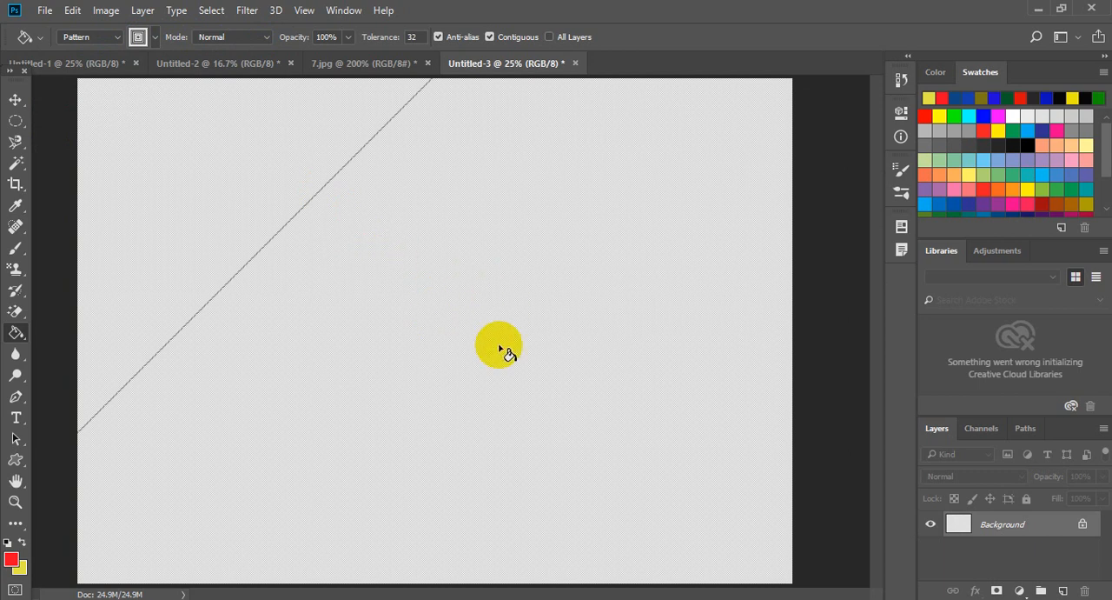
pyautogui.click(228, 182)
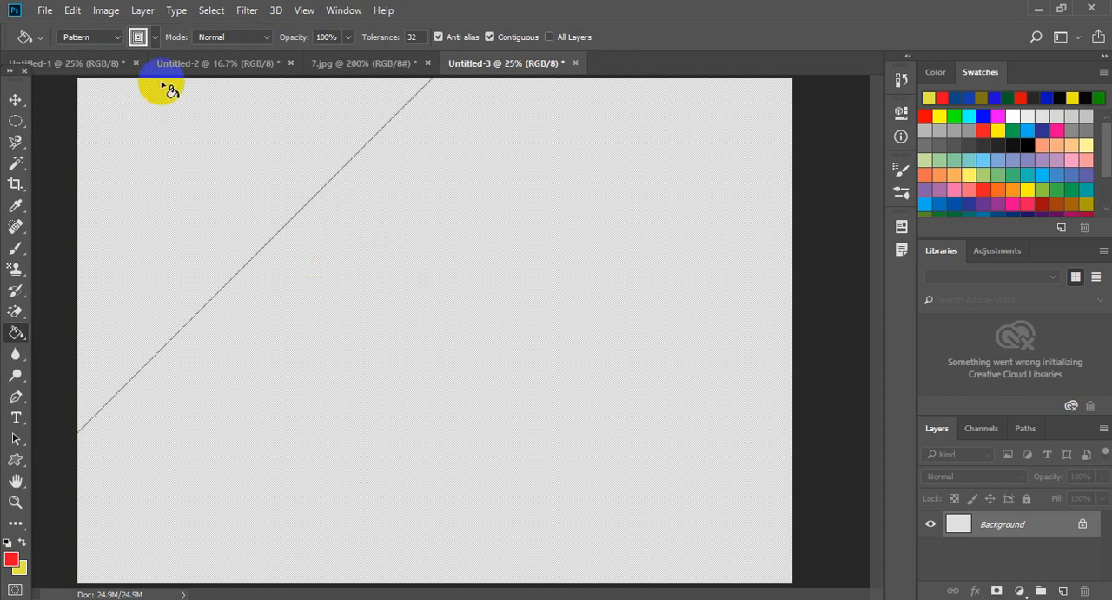
# Set the Paint Bucket's fill source to Foreground and apply the red color at two spots near the canvas's upper middle.
pyautogui.click(119, 40)
pyautogui.click(86, 51)
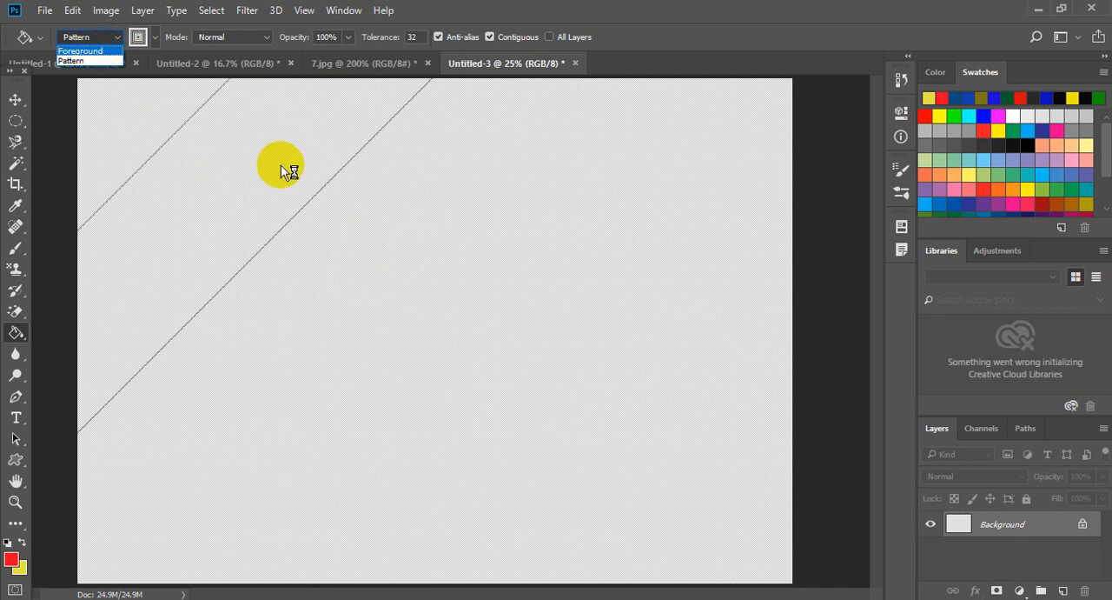
pyautogui.click(376, 208)
pyautogui.click(376, 302)
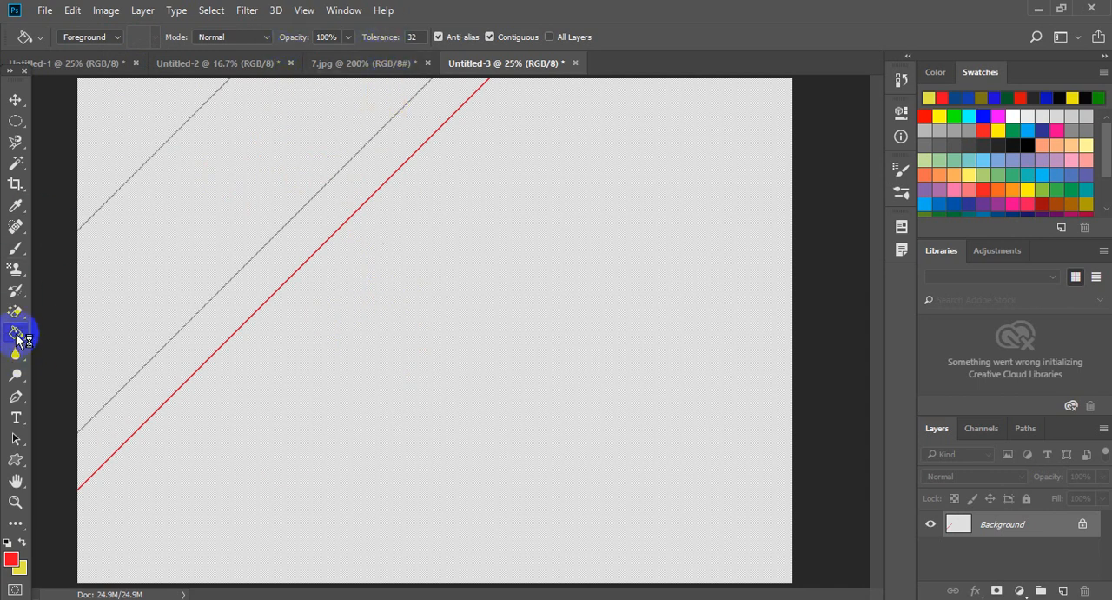
# Switch past the 3D Material Drop tool to the Gradient tool and examine its gradient presets and additional preset libraries.
pyautogui.moveTo(17, 338)
pyautogui.mouseDown()
pyautogui.moveTo(63, 382)
pyautogui.moveTo(132, 365)
pyautogui.mouseUp()
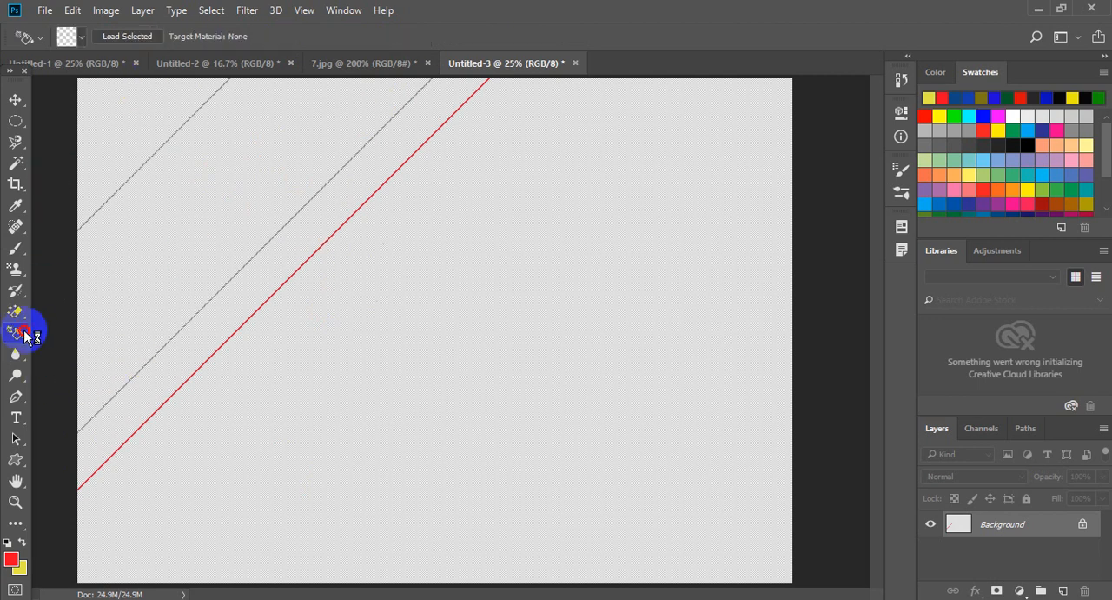
pyautogui.moveTo(21, 327)
pyautogui.mouseDown()
pyautogui.moveTo(78, 352)
pyautogui.moveTo(99, 345)
pyautogui.moveTo(101, 327)
pyautogui.mouseUp()
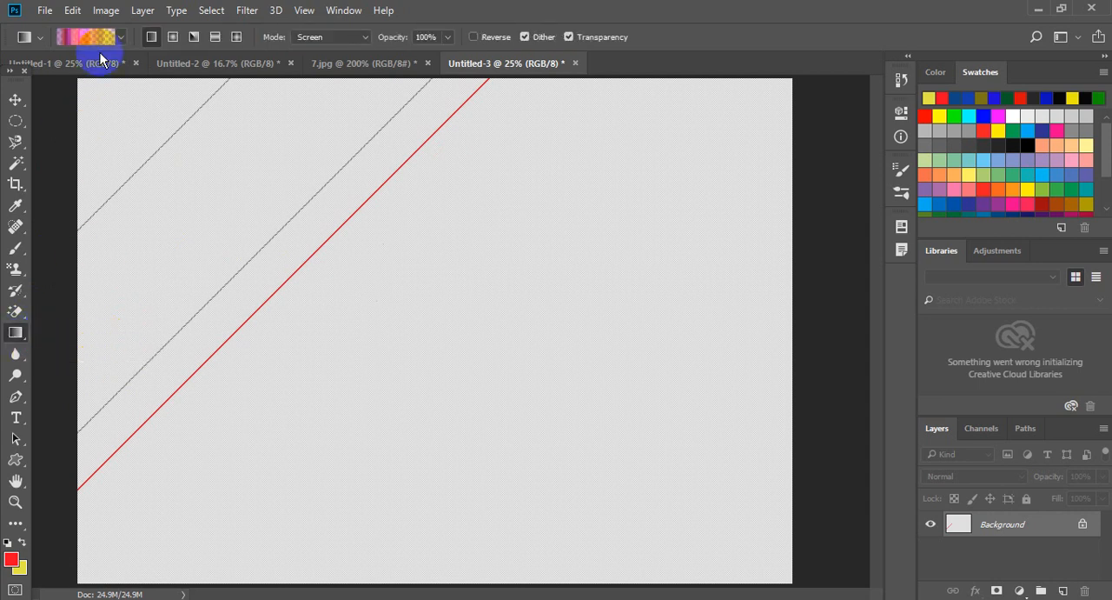
pyautogui.click(123, 36)
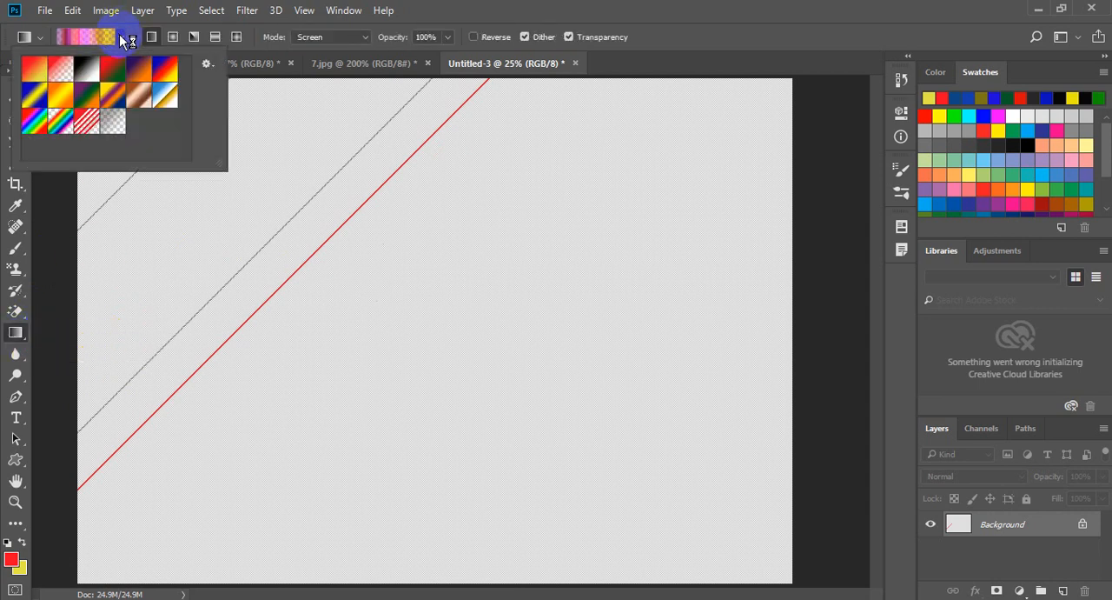
pyautogui.click(208, 64)
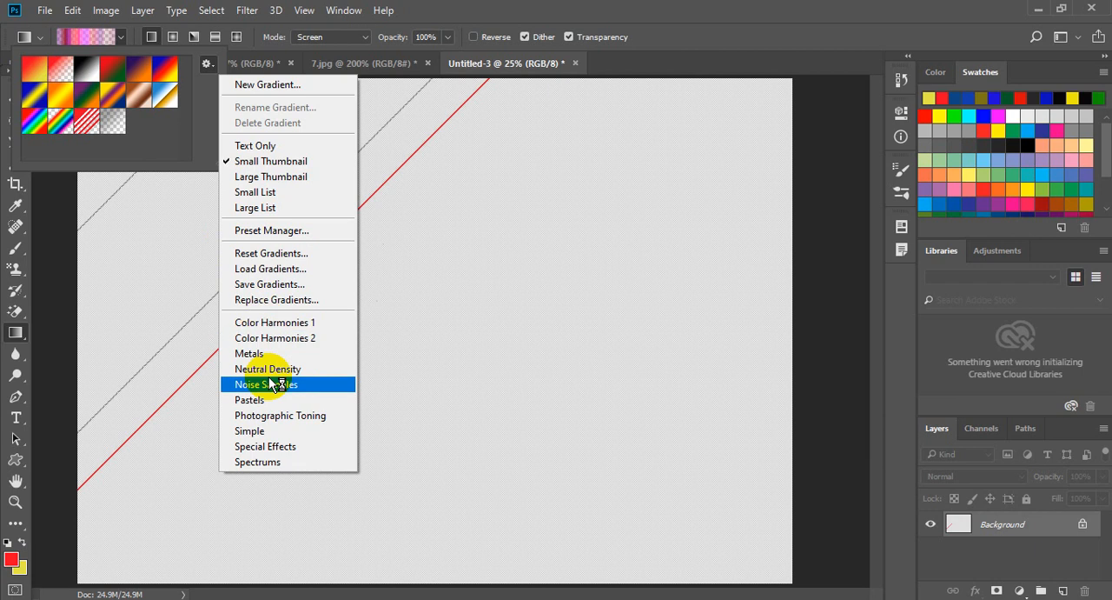
pyautogui.click(532, 243)
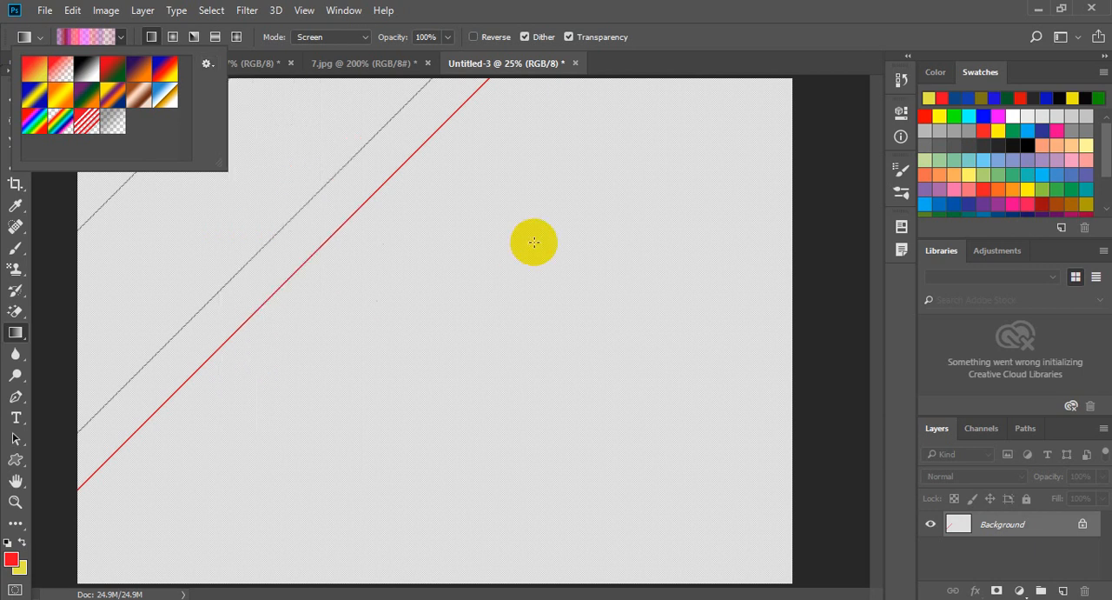
pyautogui.click(551, 2)
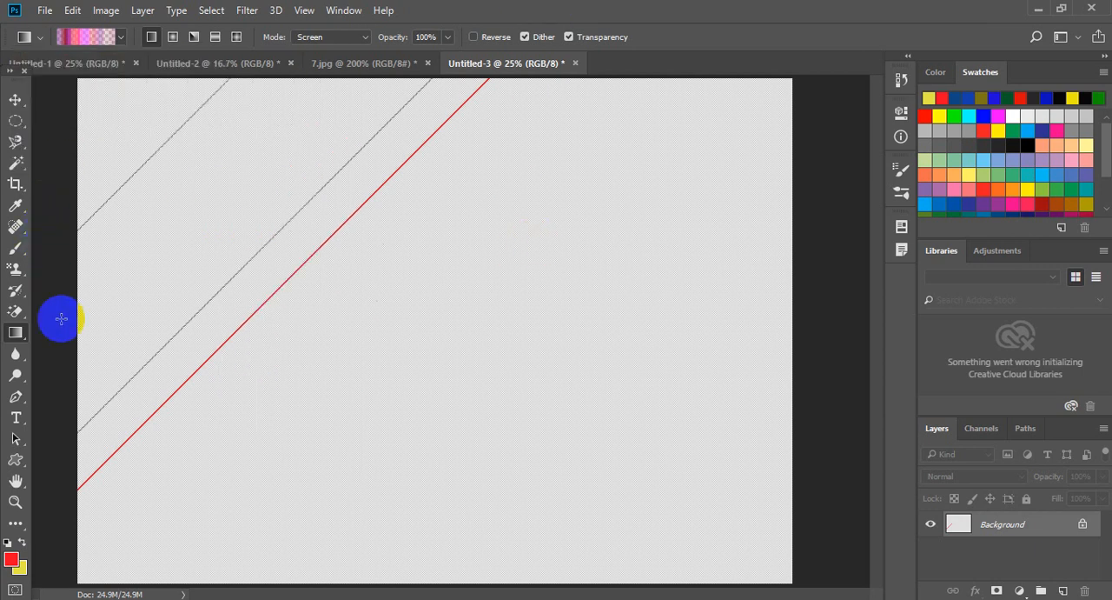